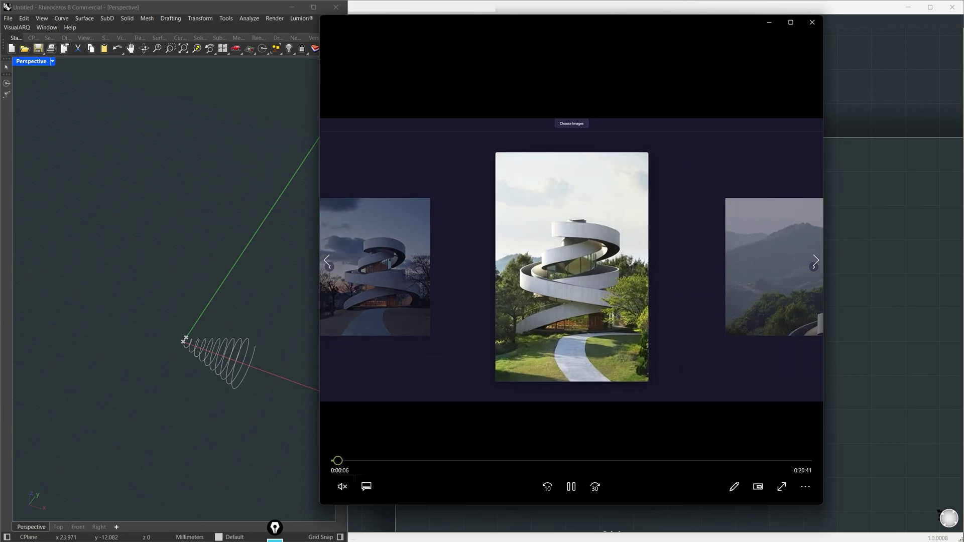
Review the ribbon building reference footage and examine the finished spiral tower model with its stairs, railings and glazing
{"action": "left_click_drag", "start_coordinate": [364, 460], "coordinate": [518, 460]}
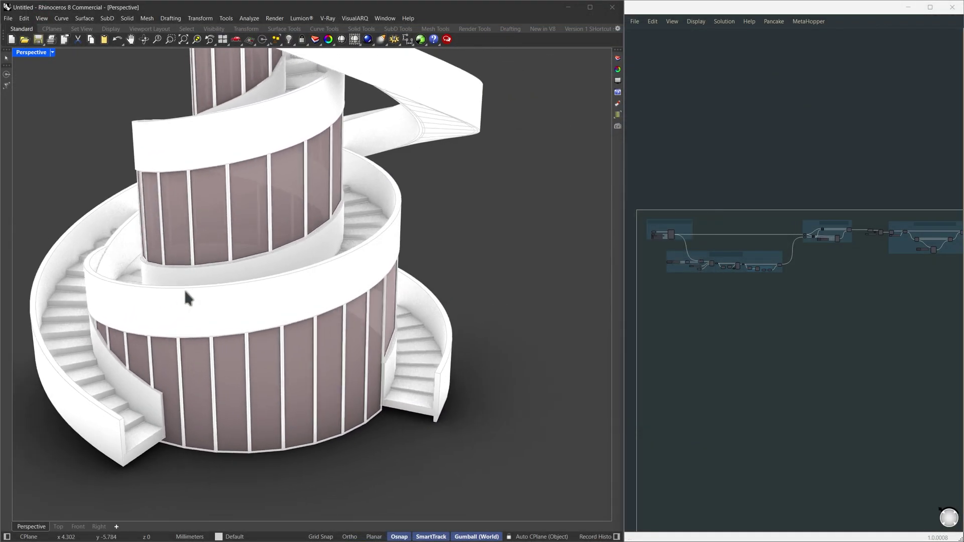
{"action": "right_click_drag", "start_coordinate": [185, 292], "coordinate": [188, 297]}
{"action": "scroll", "coordinate": [185, 291], "scroll_direction": "down", "scroll_amount": 3}
{"action": "scroll", "coordinate": [166, 384], "scroll_direction": "up", "scroll_amount": 2}
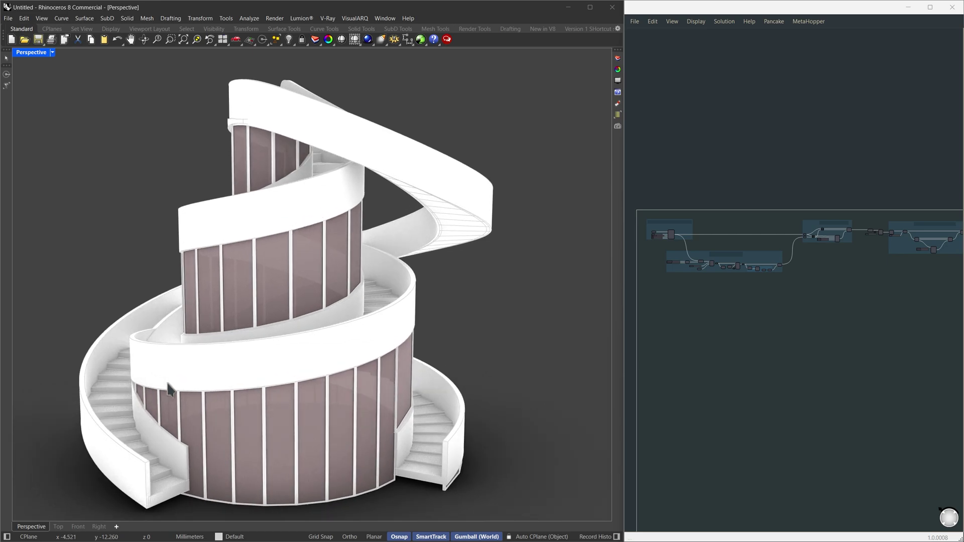
{"action": "scroll", "coordinate": [167, 383], "scroll_direction": "down", "scroll_amount": 2}
{"action": "right_click_drag", "start_coordinate": [167, 383], "coordinate": [167, 384]}
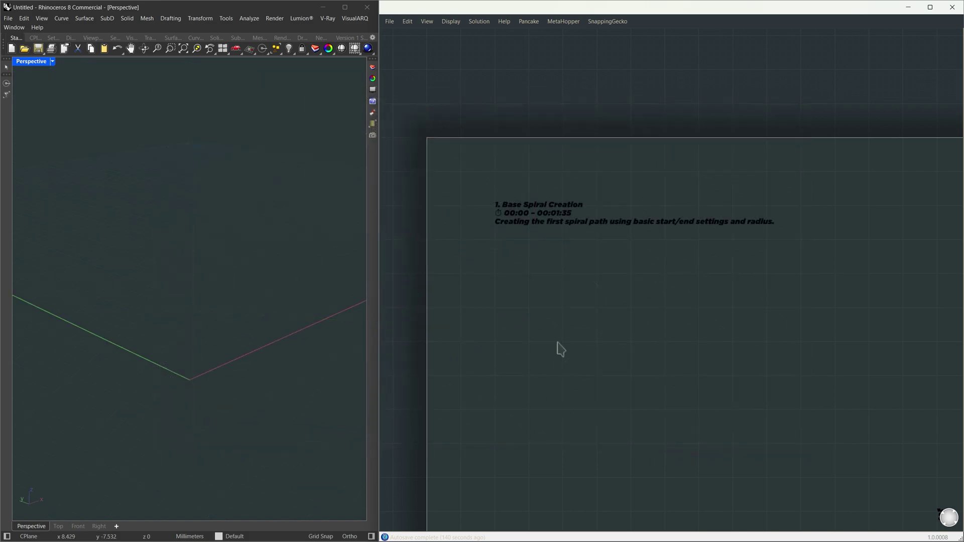
Create a Spirale component driven by a Unit Z axis and Pitch, TurnCount, R1 7.5 and R2 1.5 sliders
{"action": "key", "text": "ctrl+v"}
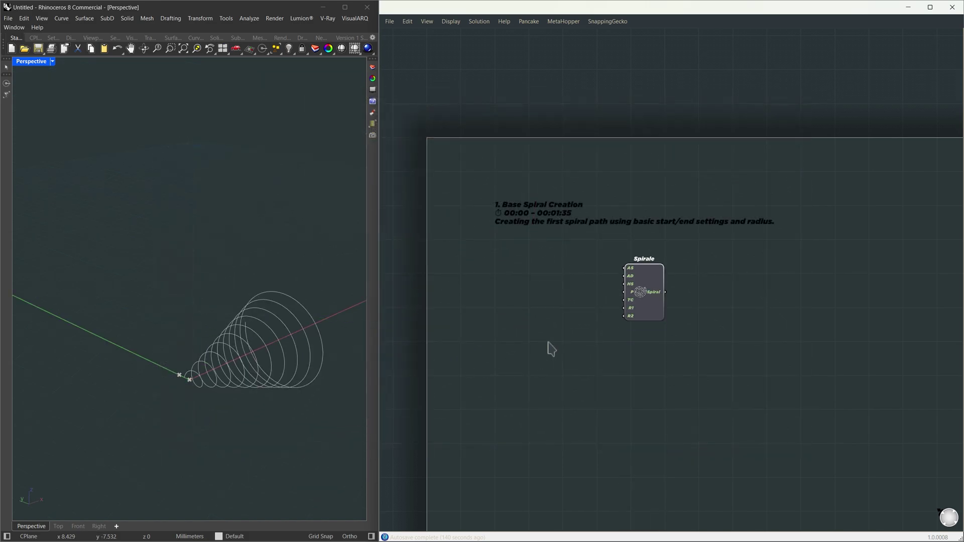
{"action": "right_click_drag", "start_coordinate": [290, 342], "coordinate": [257, 350]}
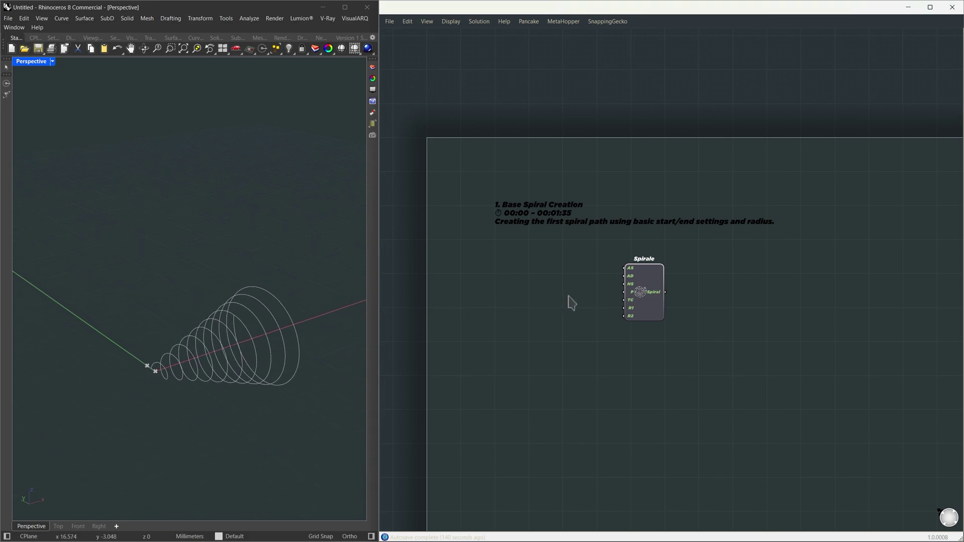
{"action": "key", "text": "ctrl+y"}
{"action": "key", "text": "ctrl+y"}
{"action": "key", "text": "ctrl+y"}
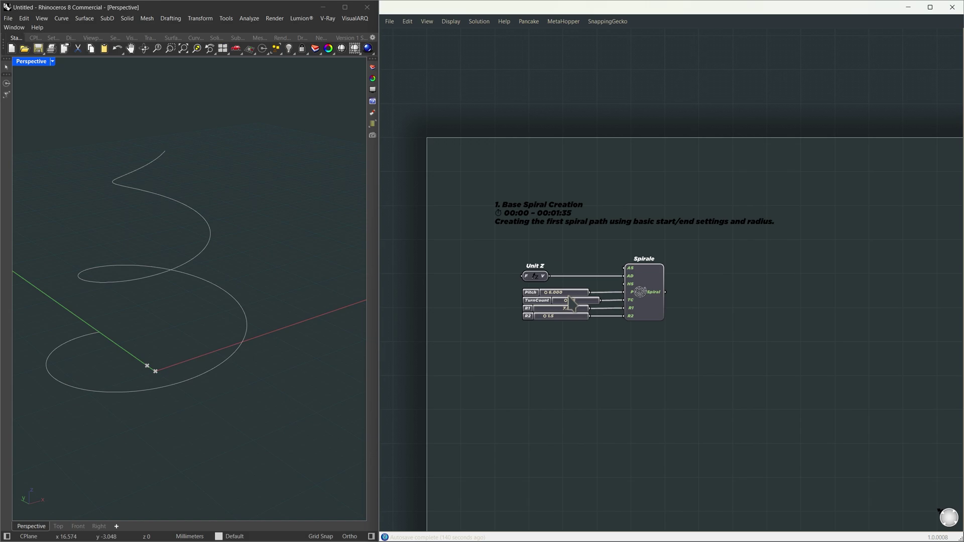
Examine the spiral curve together with the Unit Z axis, Pitch and R2 inputs that define it
{"action": "left_click", "coordinate": [534, 279]}
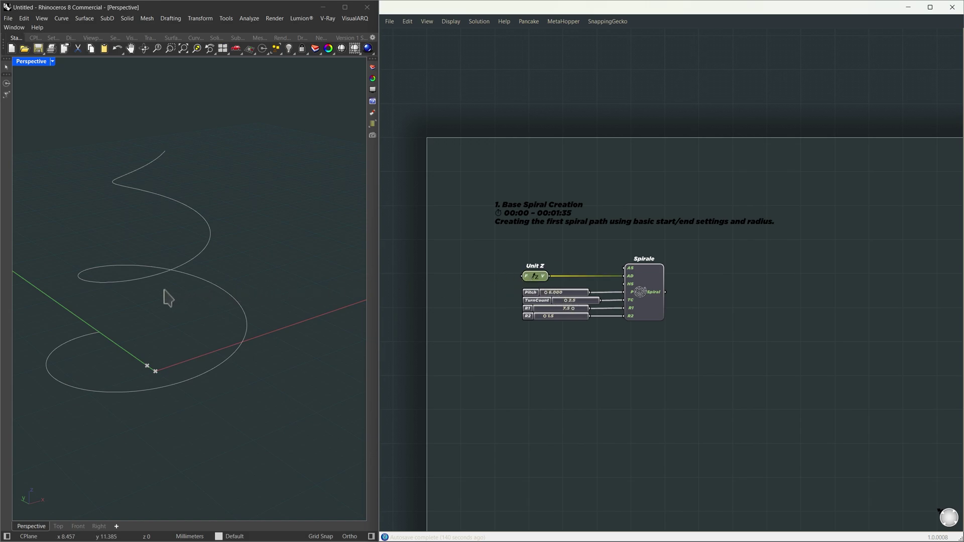
{"action": "right_click_drag", "start_coordinate": [167, 298], "coordinate": [207, 310], "text": "shift"}
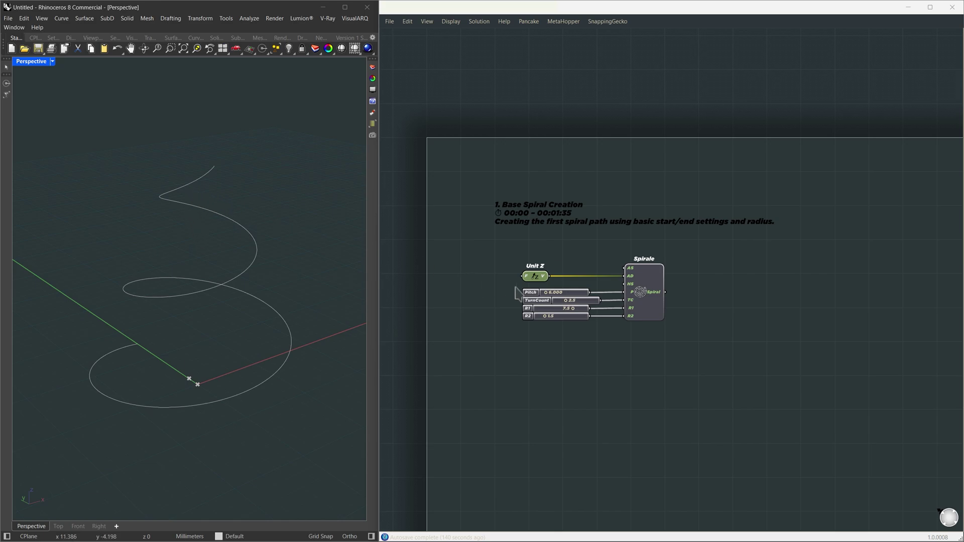
{"action": "left_click_drag", "start_coordinate": [545, 293], "coordinate": [549, 297]}
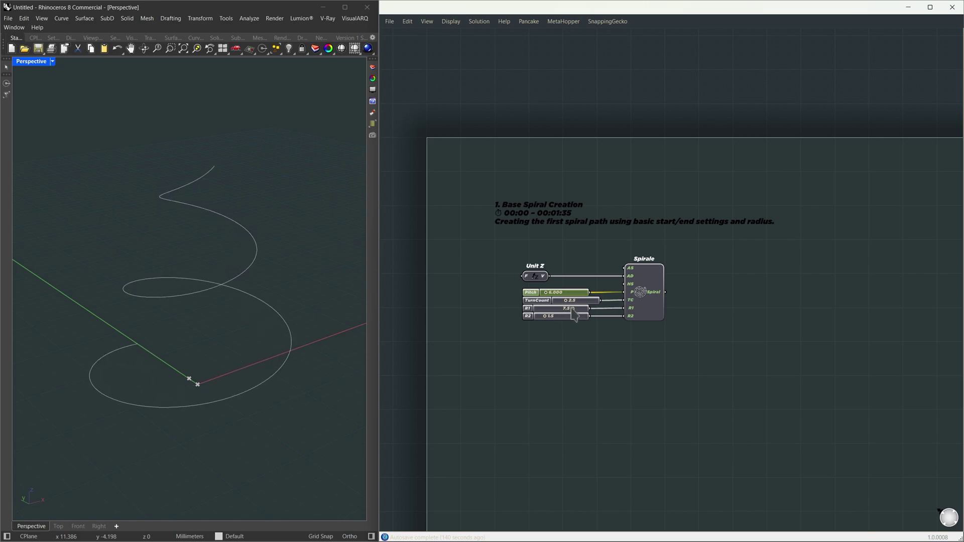
{"action": "mouse_move", "coordinate": [544, 316]}
{"action": "left_mouse_down"}
{"action": "mouse_move", "coordinate": [560, 317]}
{"action": "mouse_move", "coordinate": [545, 317]}
{"action": "left_mouse_up"}
{"action": "left_click", "coordinate": [545, 333]}
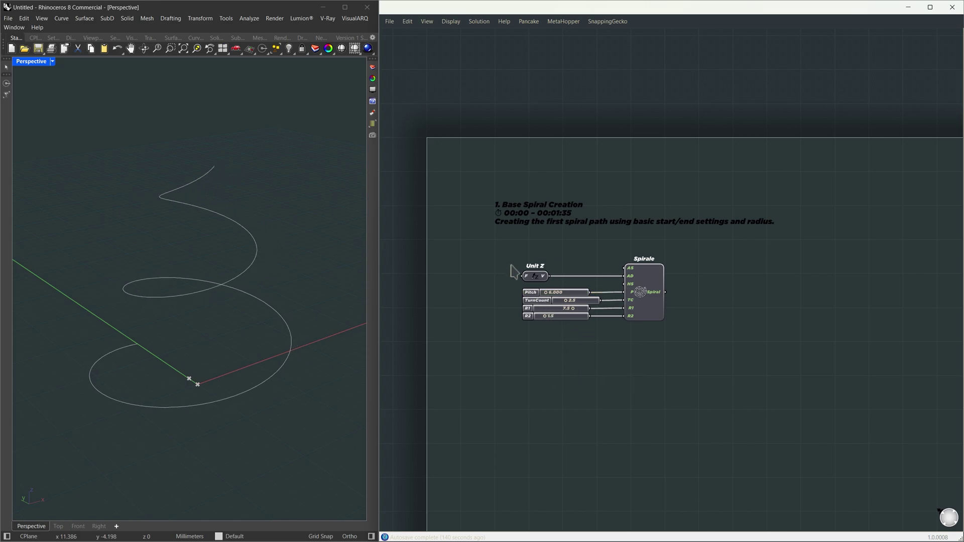
Group the base spiral components on the canvas
{"action": "left_click_drag", "start_coordinate": [508, 262], "coordinate": [614, 335]}
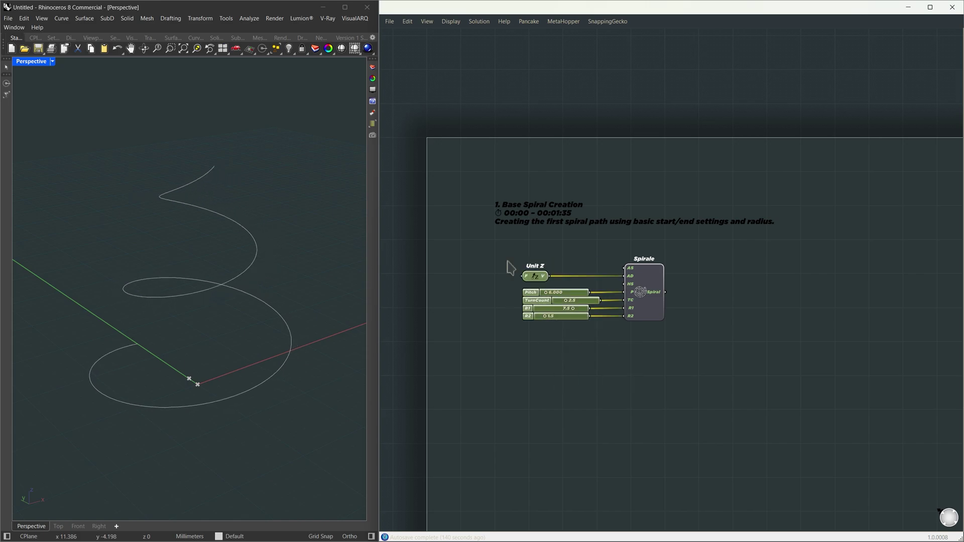
{"action": "key", "text": "ctrl+g"}
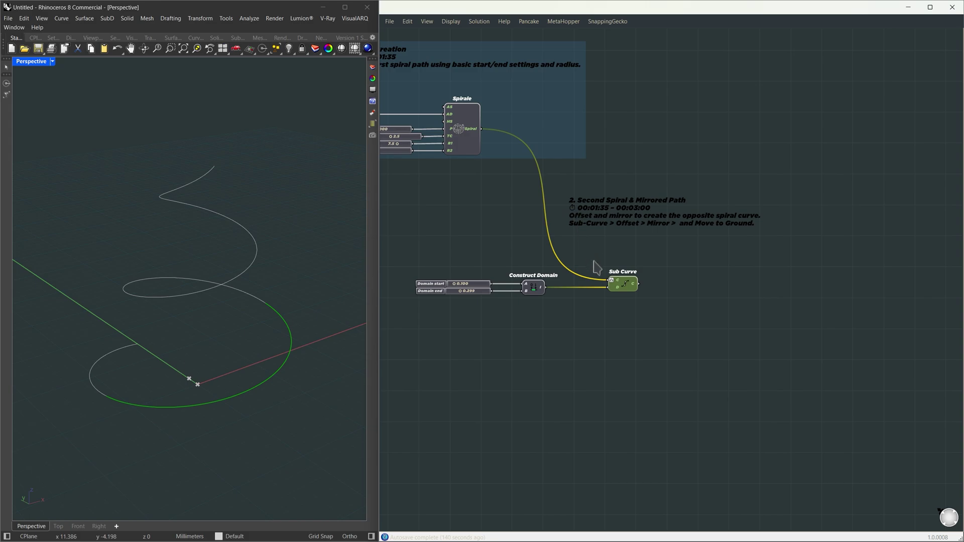
Turn Reparameterize off for the Sub Curve component's curve input and turn it back on to compare the extracted segment
{"action": "left_click_drag", "start_coordinate": [594, 261], "coordinate": [665, 303]}
{"action": "right_click", "coordinate": [612, 282]}
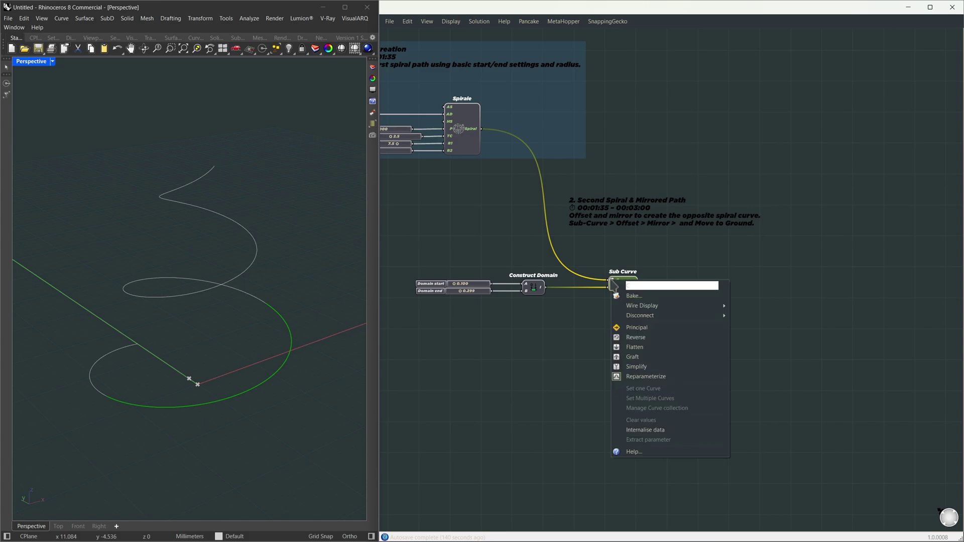
{"action": "left_click", "coordinate": [630, 377]}
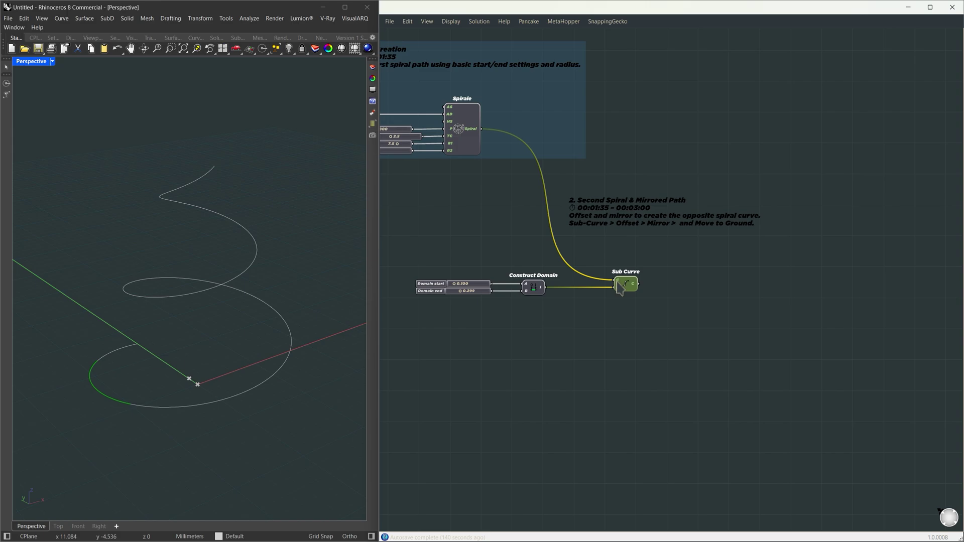
{"action": "right_click", "coordinate": [621, 286]}
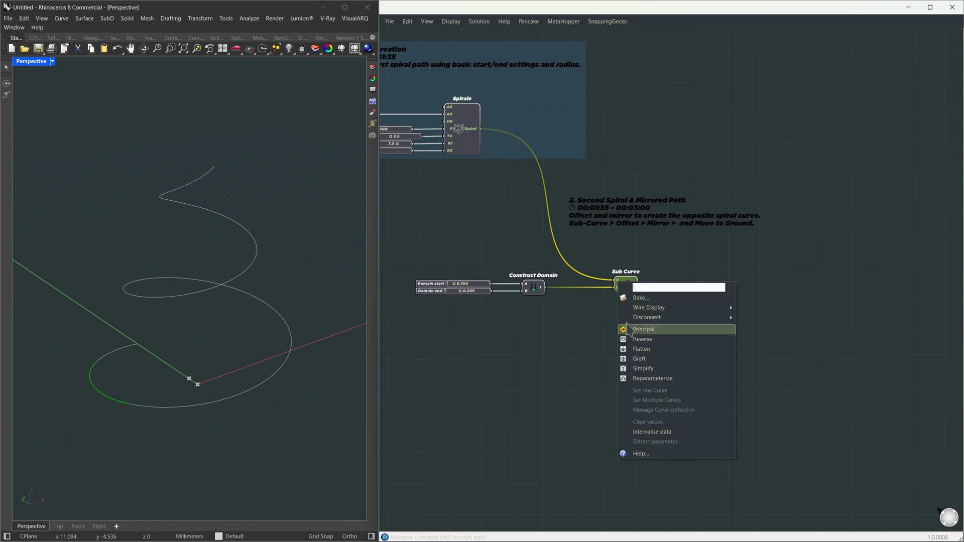
{"action": "left_click", "coordinate": [639, 381]}
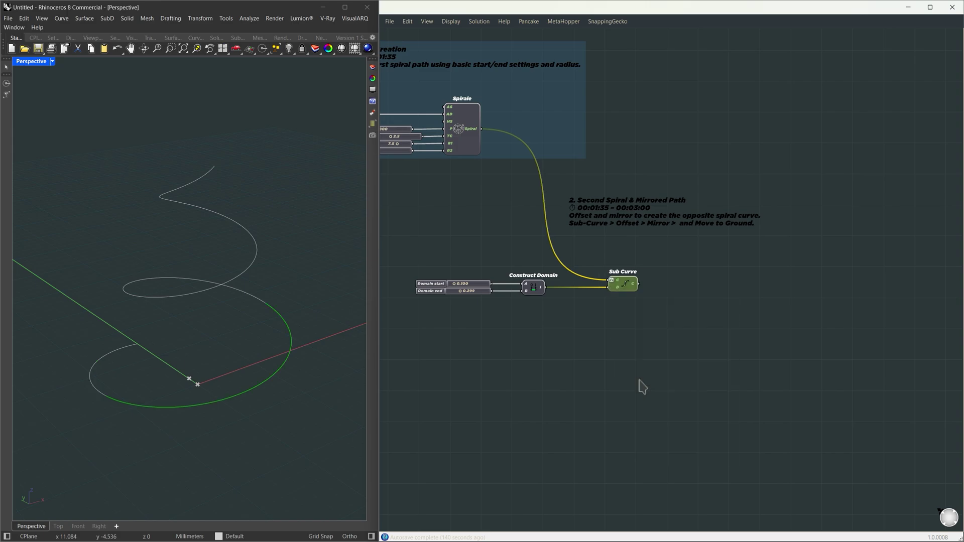
Try other Domain start and Domain end values to see how the extracted spiral segment changes
{"action": "left_click_drag", "start_coordinate": [402, 270], "coordinate": [520, 318]}
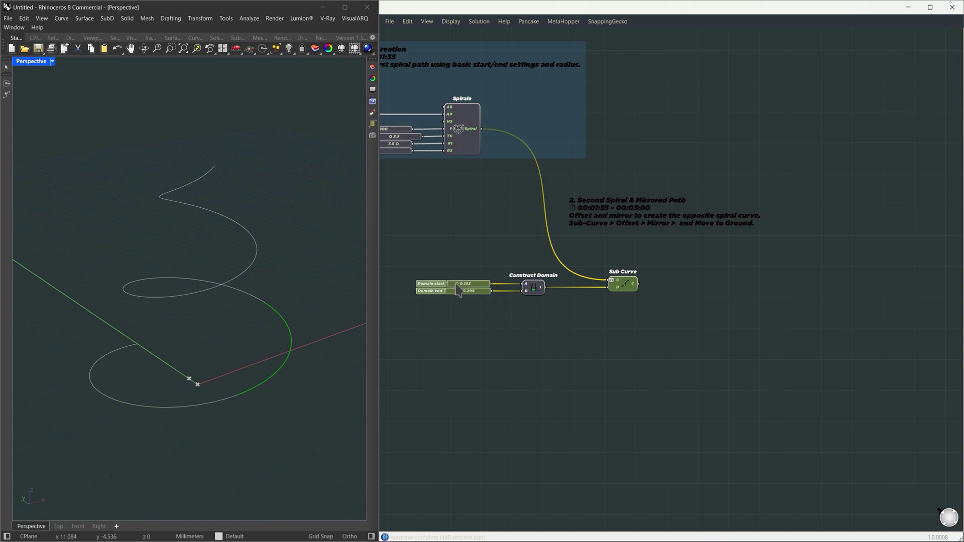
{"action": "left_click_drag", "start_coordinate": [457, 292], "coordinate": [464, 291]}
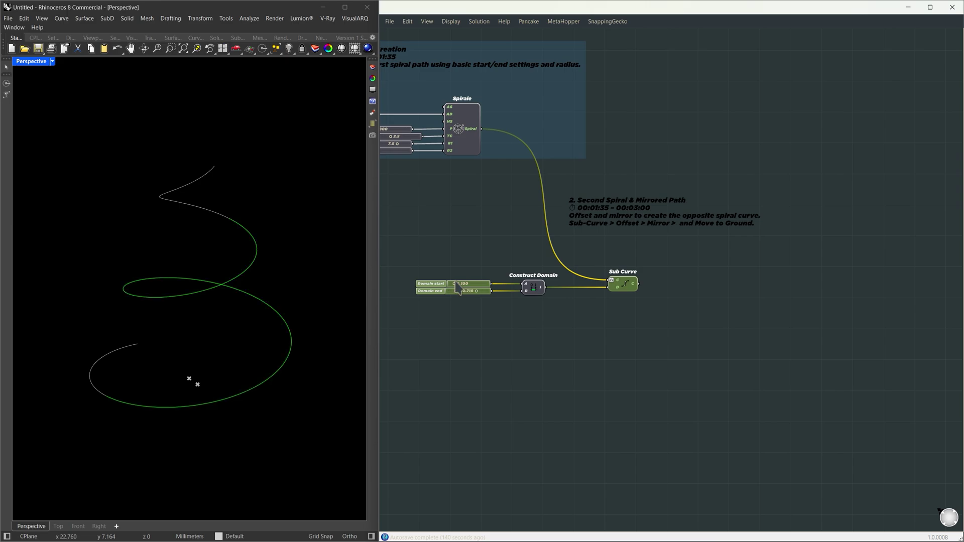
{"action": "left_click_drag", "start_coordinate": [458, 289], "coordinate": [459, 290]}
Set the Perspective viewport's display mode to Rendered and clear the selection of the domain sliders
{"action": "left_click", "coordinate": [52, 62]}
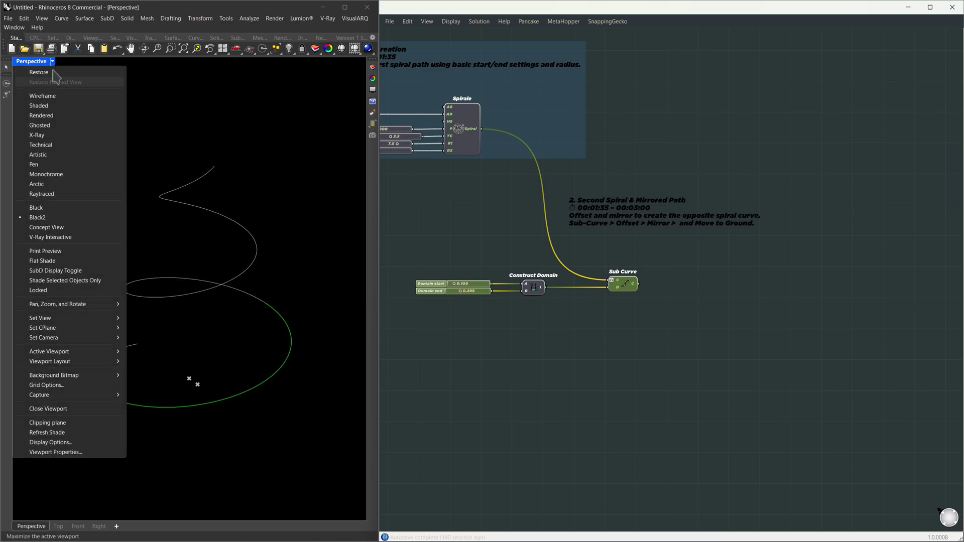
{"action": "left_click", "coordinate": [56, 115]}
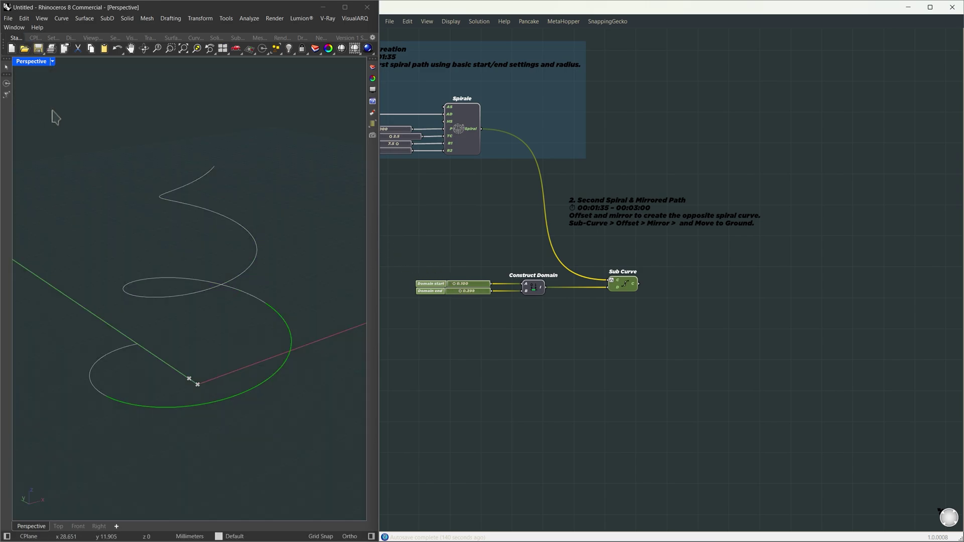
{"action": "left_click", "coordinate": [629, 311]}
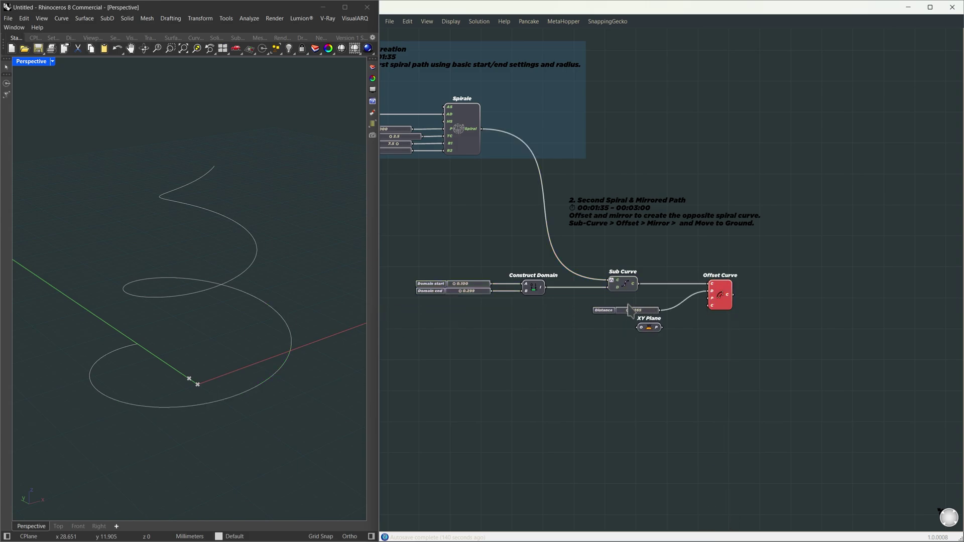
Check the Distance input and read the runtime error of the Offset Curve component
{"action": "left_click", "coordinate": [650, 310]}
{"action": "mouse_move", "coordinate": [723, 299]}
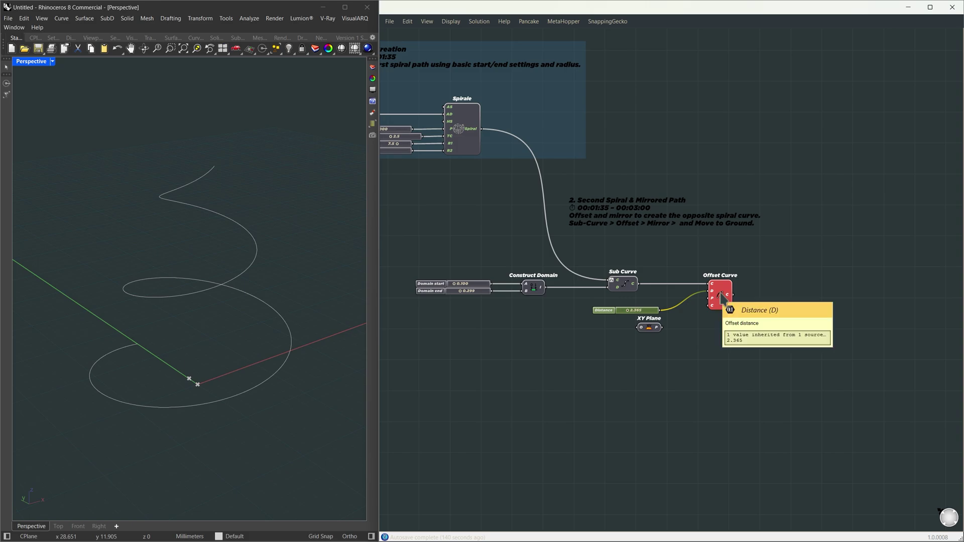
{"action": "right_click", "coordinate": [722, 296]}
{"action": "mouse_move", "coordinate": [742, 346]}
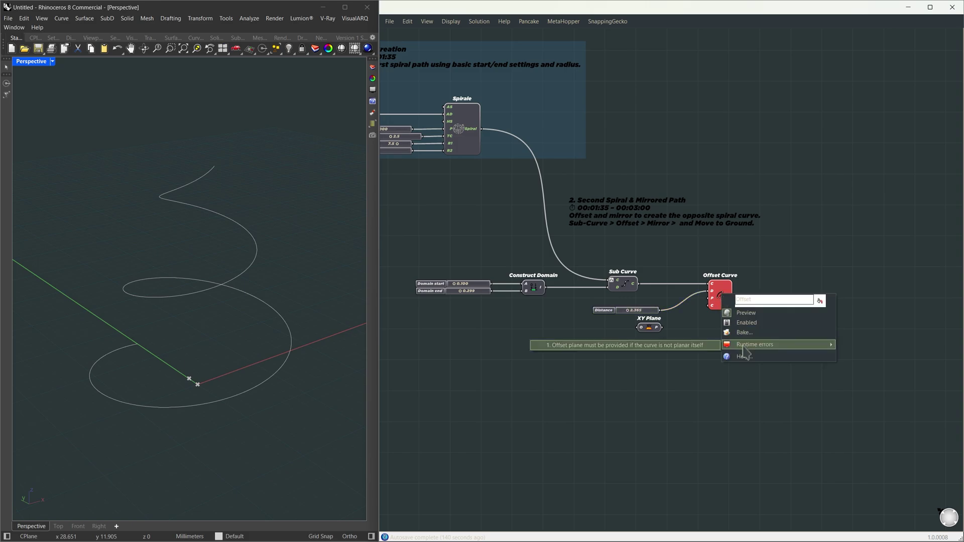
{"action": "left_click", "coordinate": [677, 346]}
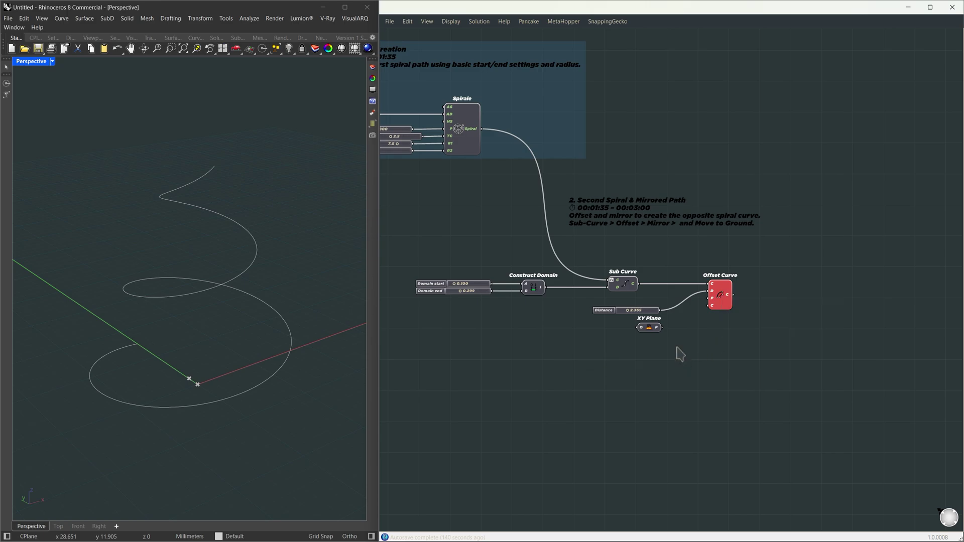
Connect the XY Plane output to the Offset Curve component's plane input
{"action": "left_click_drag", "start_coordinate": [656, 327], "coordinate": [709, 305]}
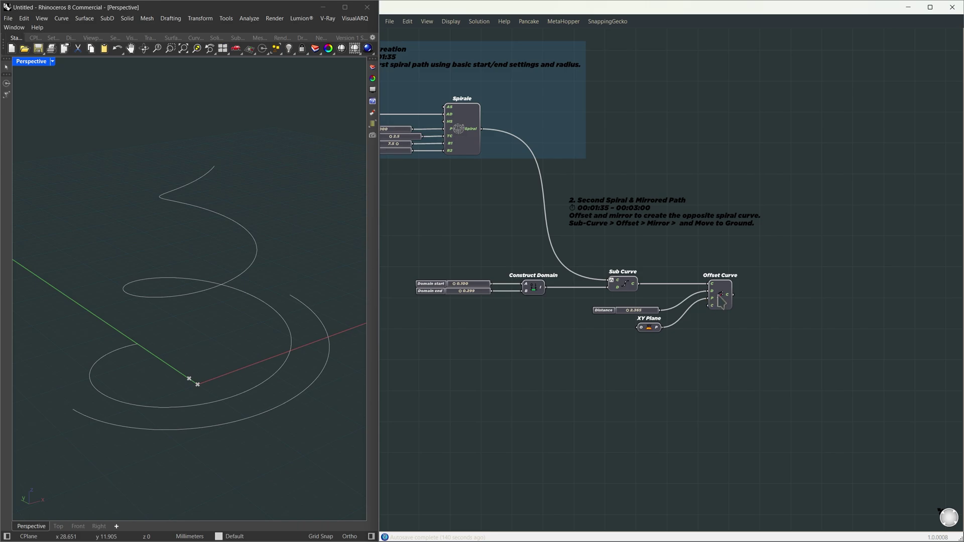
{"action": "left_click", "coordinate": [722, 301]}
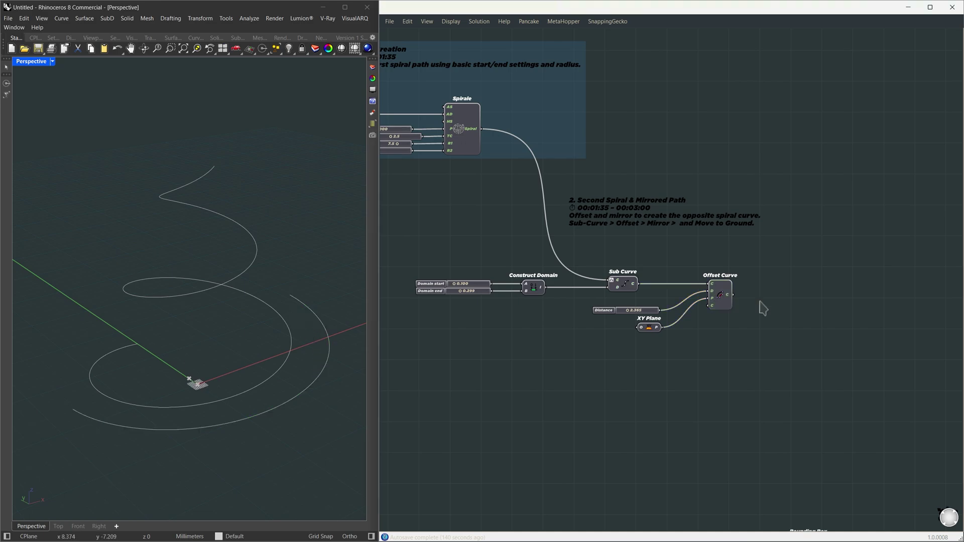
Examine the flattened offset curve produced by the Scale NU component
{"action": "scroll", "coordinate": [760, 301], "scroll_direction": "right", "scroll_amount": 5}
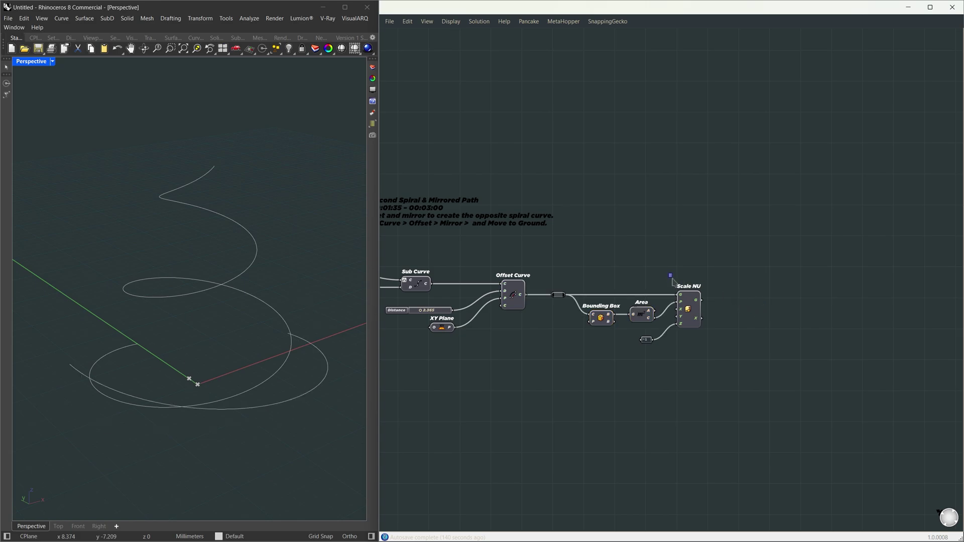
{"action": "left_click_drag", "start_coordinate": [670, 275], "coordinate": [741, 370]}
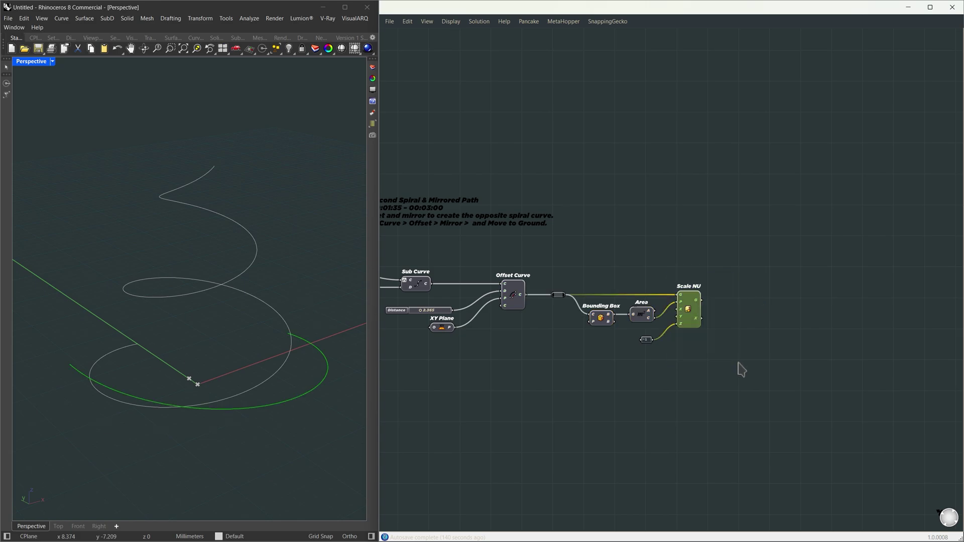
{"action": "left_click", "coordinate": [726, 354]}
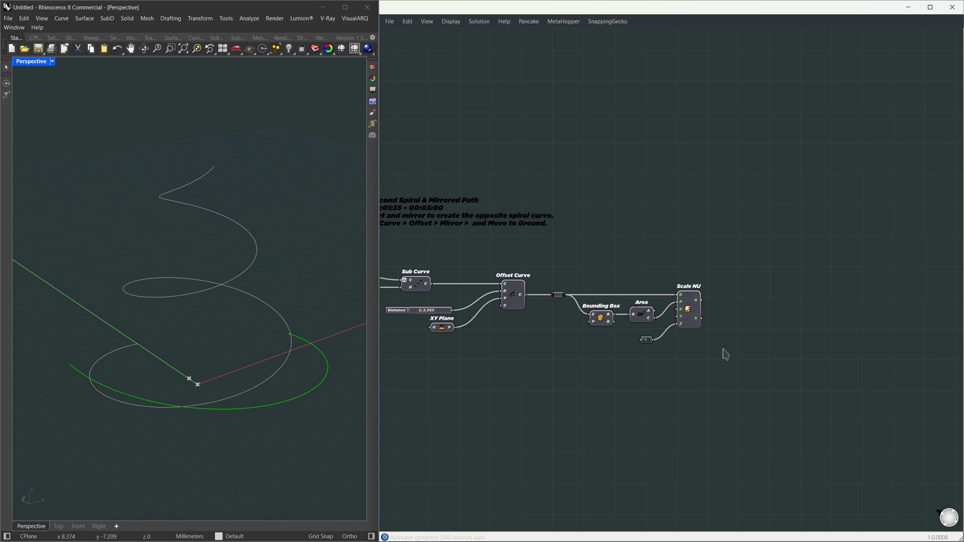
Limit the preview to selected components and examine the Offset Curve, its Bounding Box and the Area centroid together
{"action": "key", "text": "ctrl+1"}
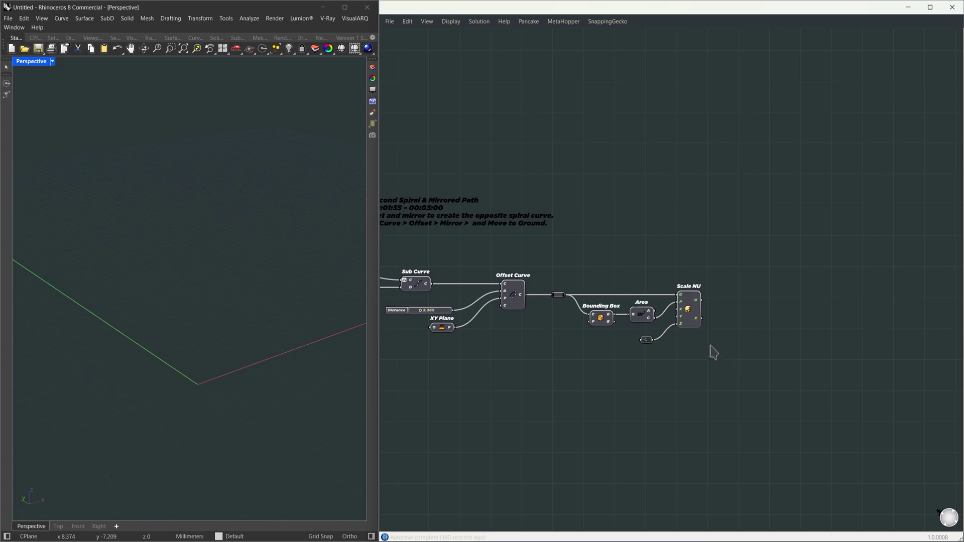
{"action": "left_click", "coordinate": [514, 300]}
{"action": "left_click", "coordinate": [602, 320]}
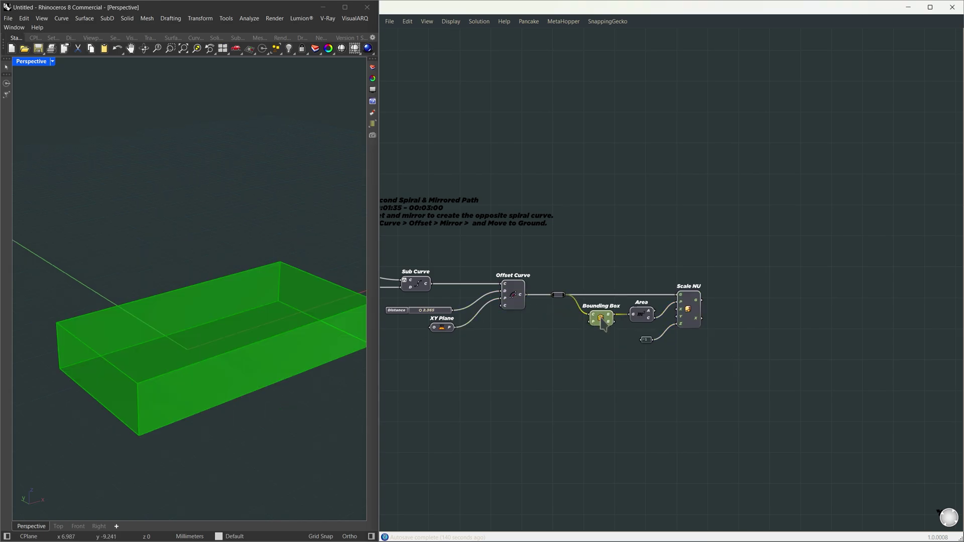
{"action": "key", "text": "ctrl+Left"}
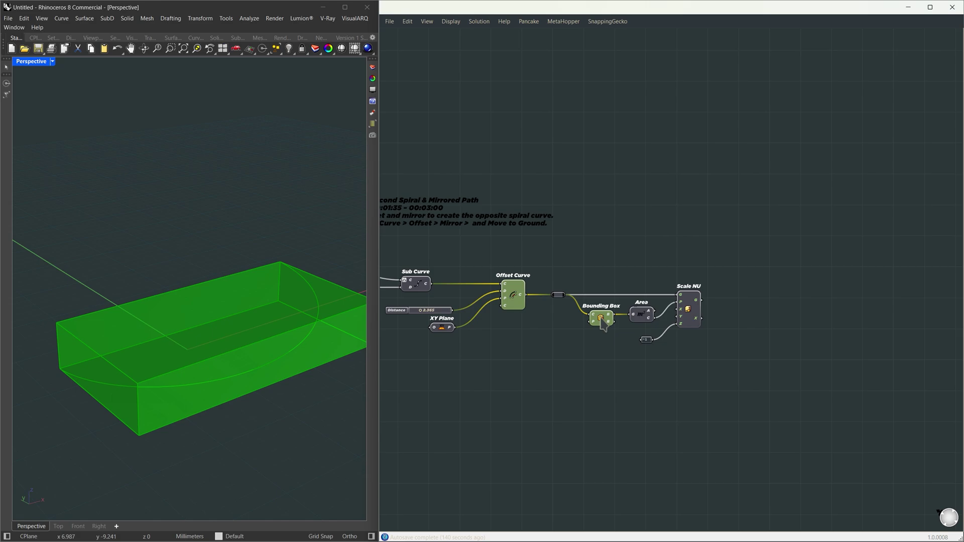
{"action": "left_click", "coordinate": [641, 315], "text": "shift"}
{"action": "right_click_drag", "start_coordinate": [254, 331], "coordinate": [254, 339]}
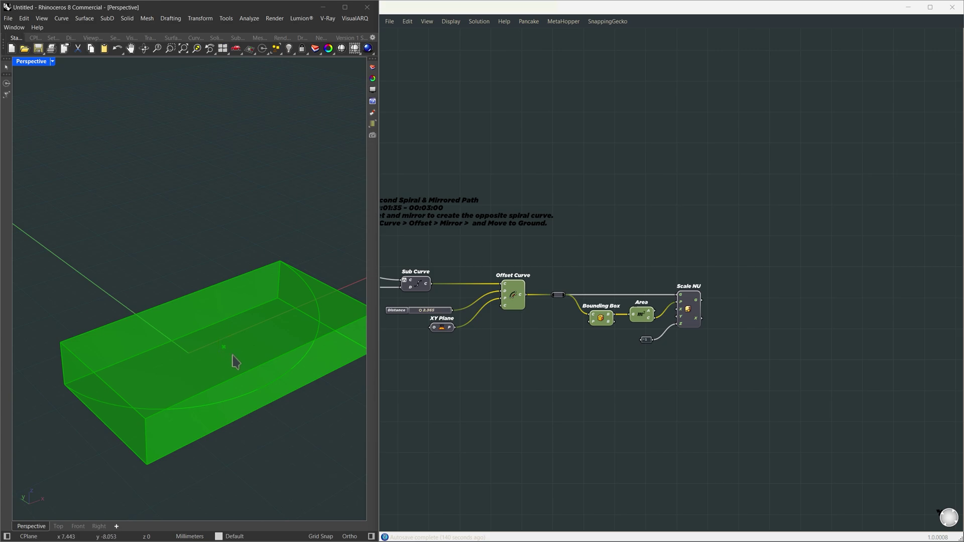
Add a Volume component to the canvas below the Area component
{"action": "double_click", "coordinate": [637, 372]}
{"action": "type", "text": "volume"}
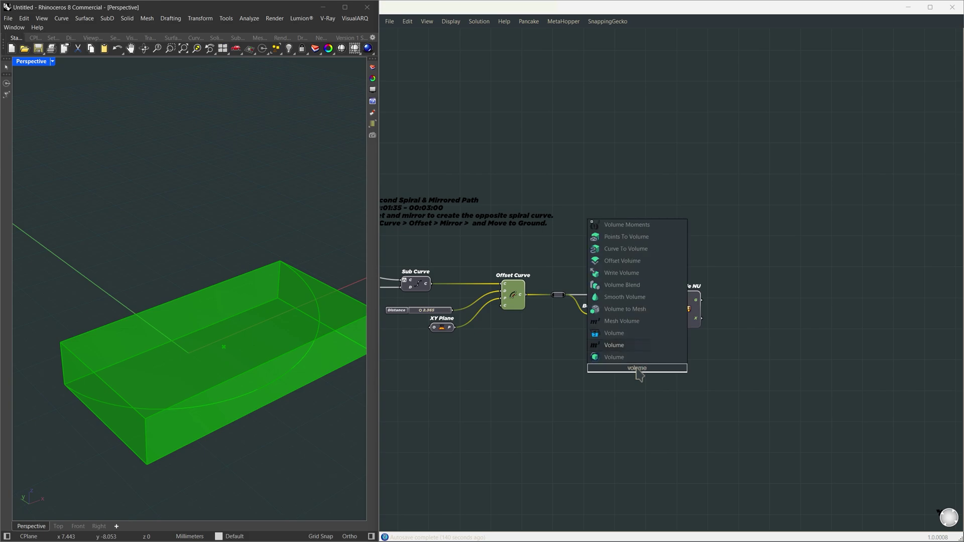
{"action": "key", "text": "Return"}
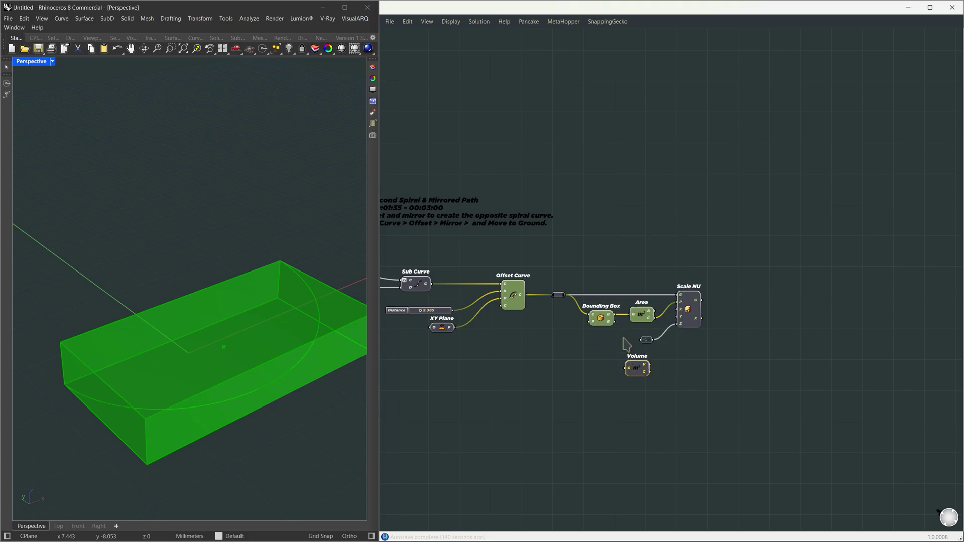
Feed the Bounding Box into the Volume component as an alternative to Area, and delete the Volume component
{"action": "left_click_drag", "start_coordinate": [614, 315], "coordinate": [627, 369]}
{"action": "left_click", "coordinate": [638, 372]}
{"action": "key", "text": "Delete"}
{"action": "left_click", "coordinate": [643, 312]}
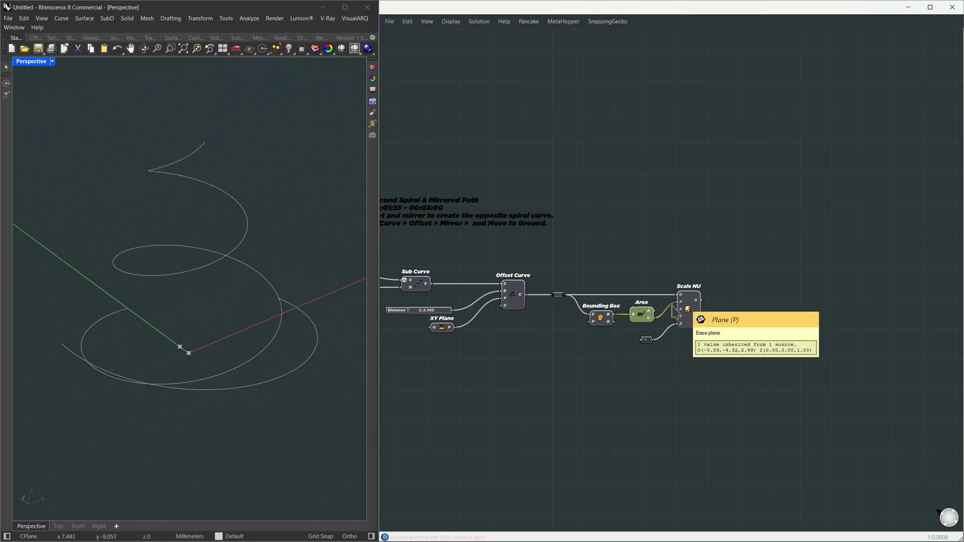
Compare the Offset Curve result with the flattened Scale NU curve by previewing each one alone
{"action": "left_click", "coordinate": [690, 309]}
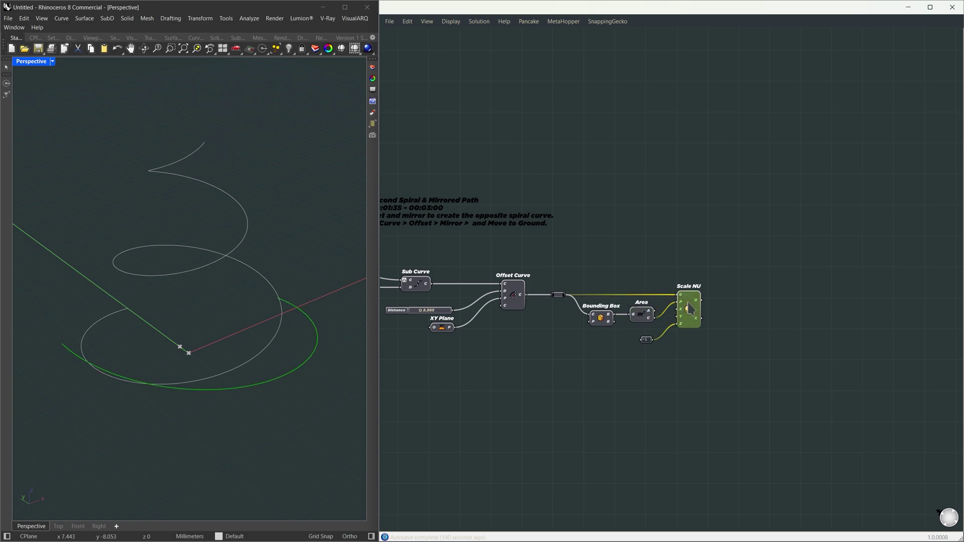
{"action": "key", "text": "ctrl+4"}
{"action": "left_click", "coordinate": [513, 295]}
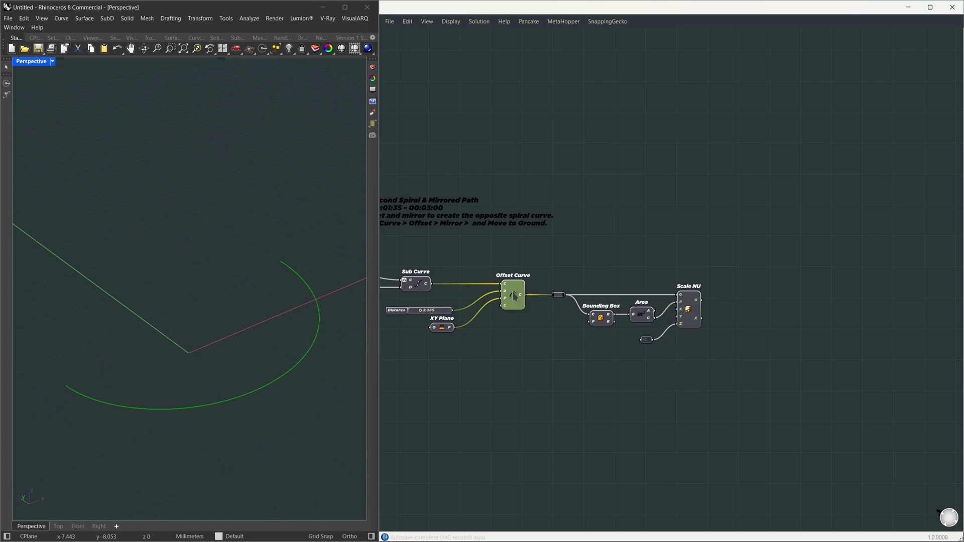
{"action": "left_click", "coordinate": [691, 309]}
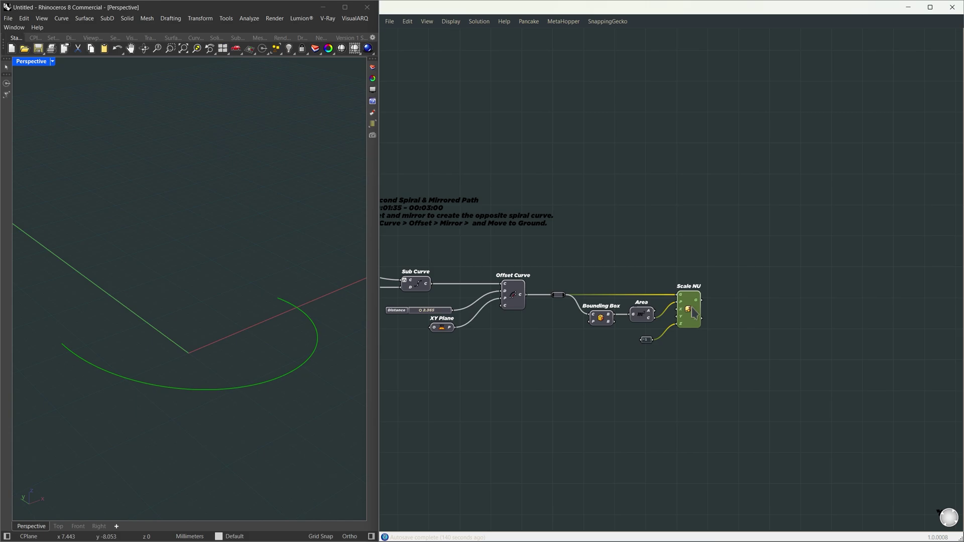
{"action": "left_click", "coordinate": [516, 298]}
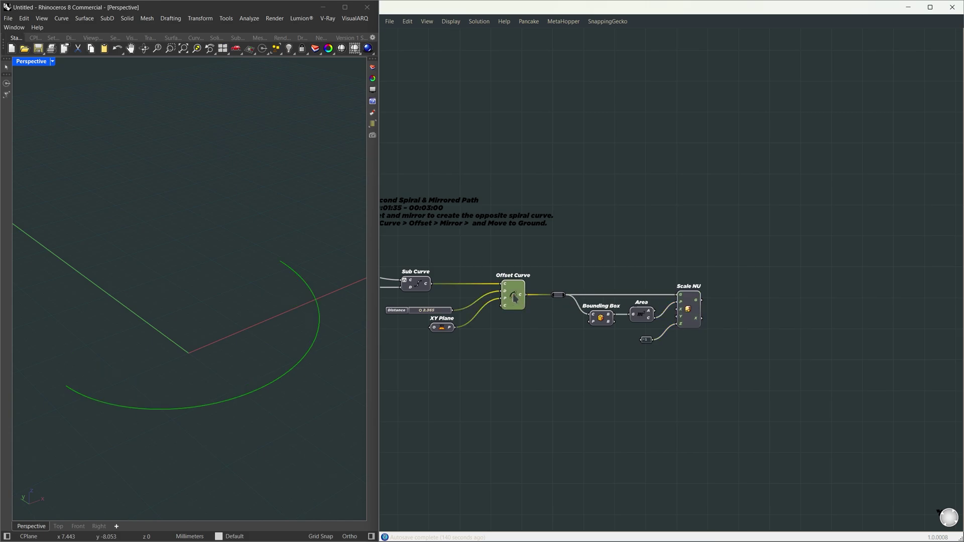
{"action": "left_click", "coordinate": [690, 311]}
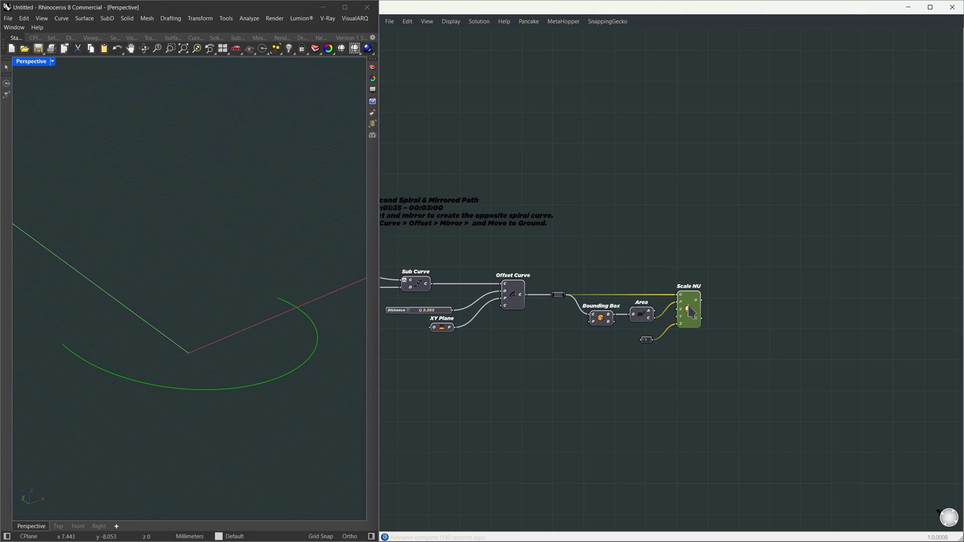
{"action": "left_click", "coordinate": [686, 354]}
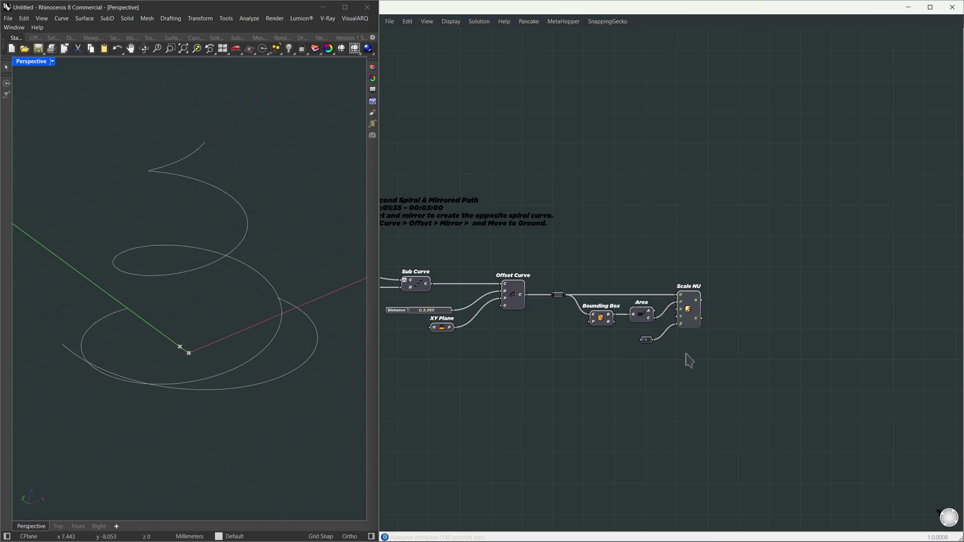
Examine the Move component fed directly by Scale NU and its curve in the Rhino viewport
{"action": "scroll", "coordinate": [686, 354], "scroll_direction": "right", "scroll_amount": 2}
{"action": "left_click", "coordinate": [518, 311]}
{"action": "right_click_drag", "start_coordinate": [301, 301], "coordinate": [271, 336]}
{"action": "left_click", "coordinate": [582, 320]}
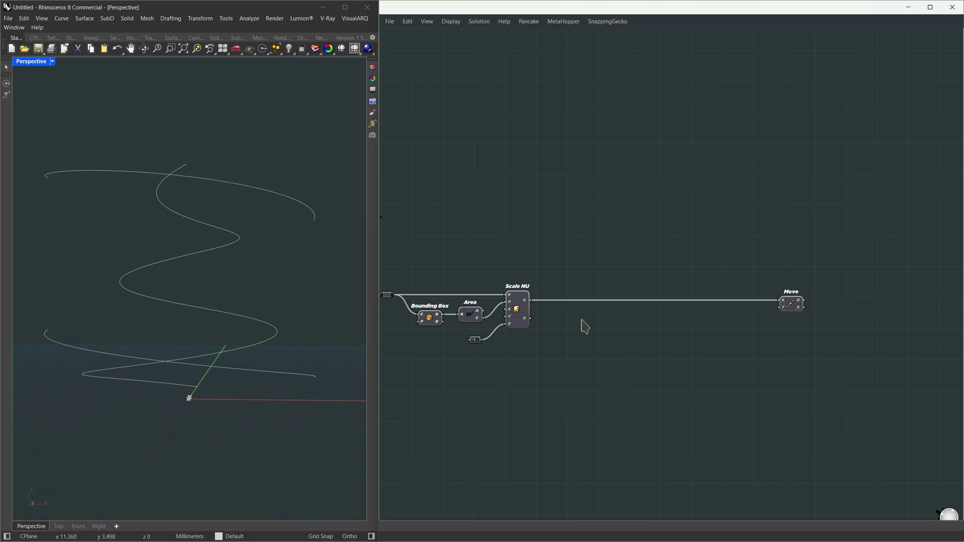
{"action": "left_click_drag", "start_coordinate": [757, 276], "coordinate": [833, 327]}
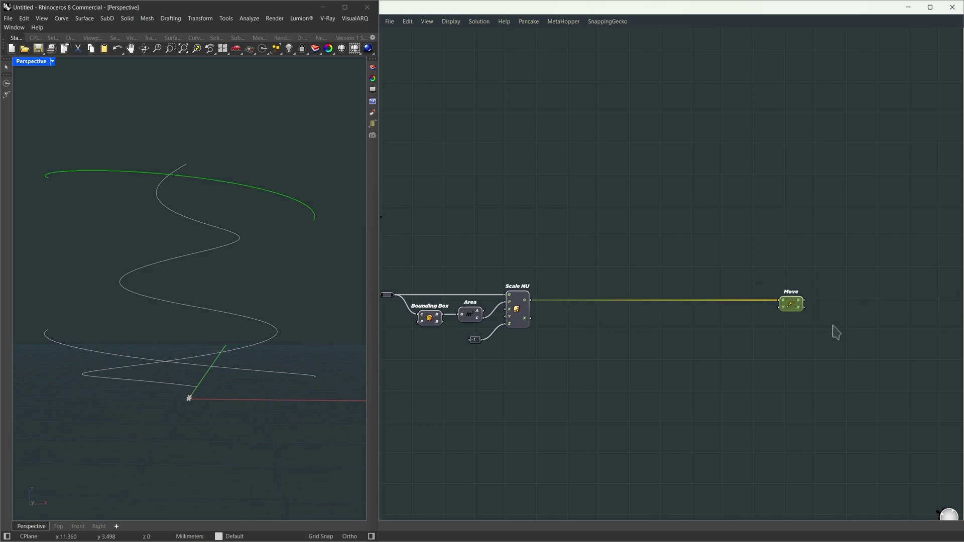
{"action": "mouse_move", "coordinate": [834, 329]}
{"action": "left_click", "coordinate": [602, 325]}
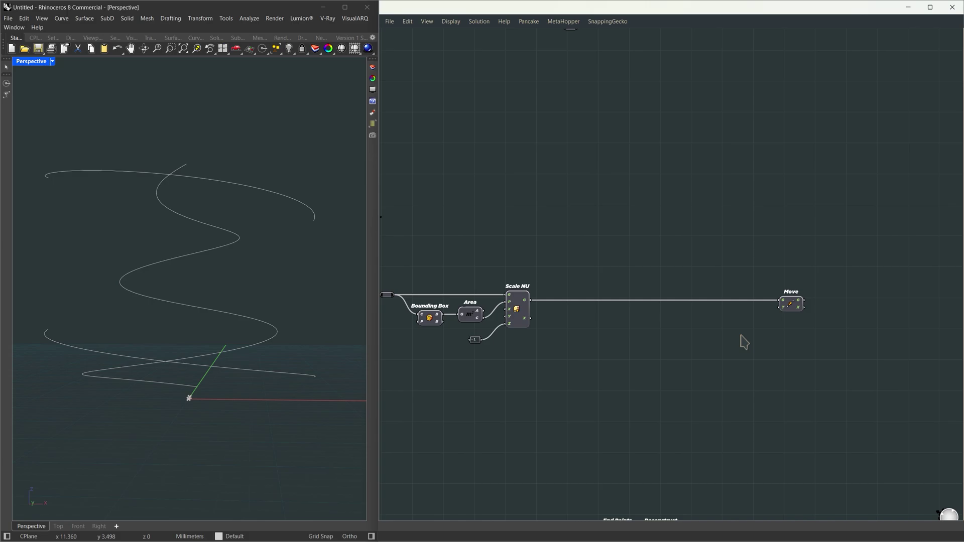
Undo the recent canvas changes to restore the End Points, Deconstruct, Negative and Unit Z chain feeding the Move component
{"action": "key", "text": "ctrl+z"}
{"action": "key", "text": "ctrl+z"}
{"action": "key", "text": "ctrl+z"}
{"action": "key", "text": "ctrl+z"}
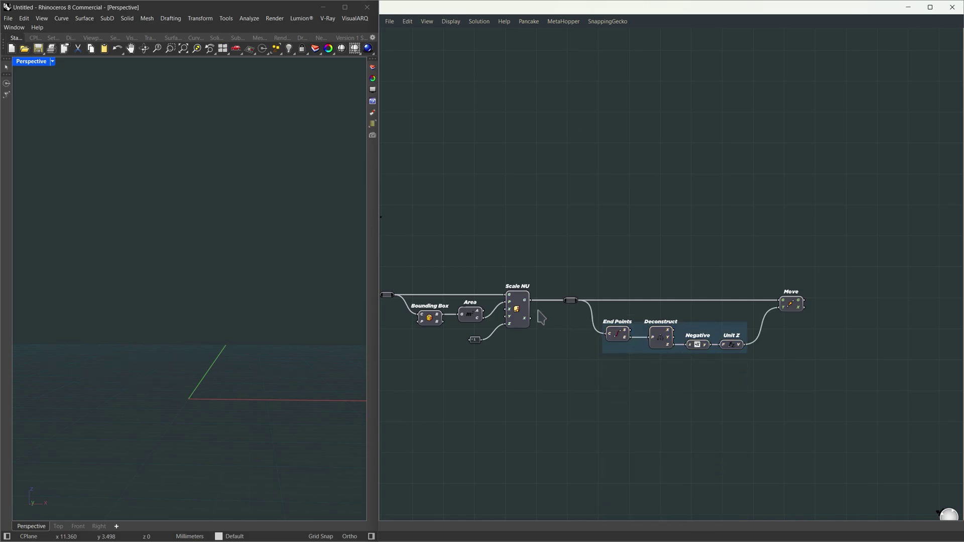
Preview Scale NU, End Points, Negative, Unit Z and Move together to examine how the curve is lowered to the ground
{"action": "left_click", "coordinate": [519, 303]}
{"action": "left_click", "coordinate": [609, 334], "text": "shift"}
{"action": "right_click_drag", "start_coordinate": [256, 374], "coordinate": [322, 393]}
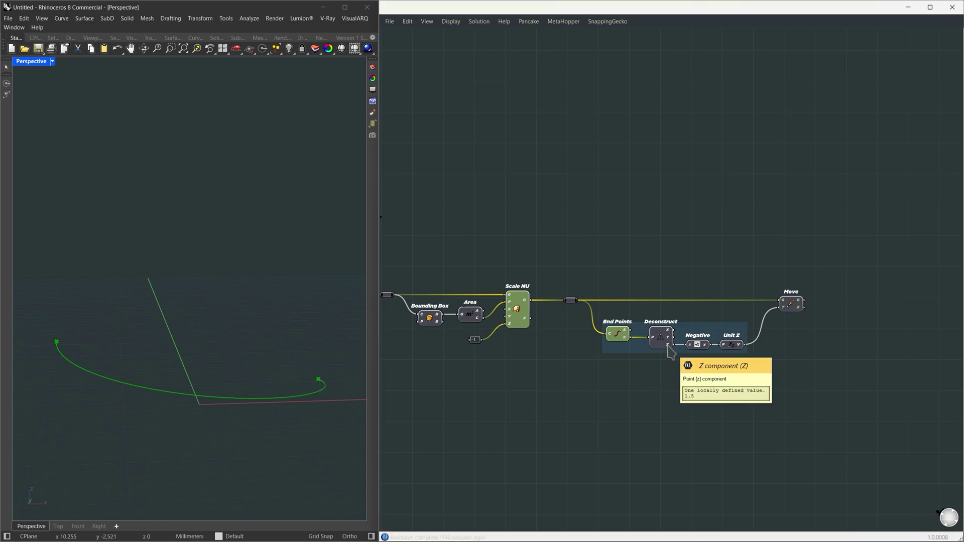
{"action": "left_click", "coordinate": [700, 346], "text": "shift"}
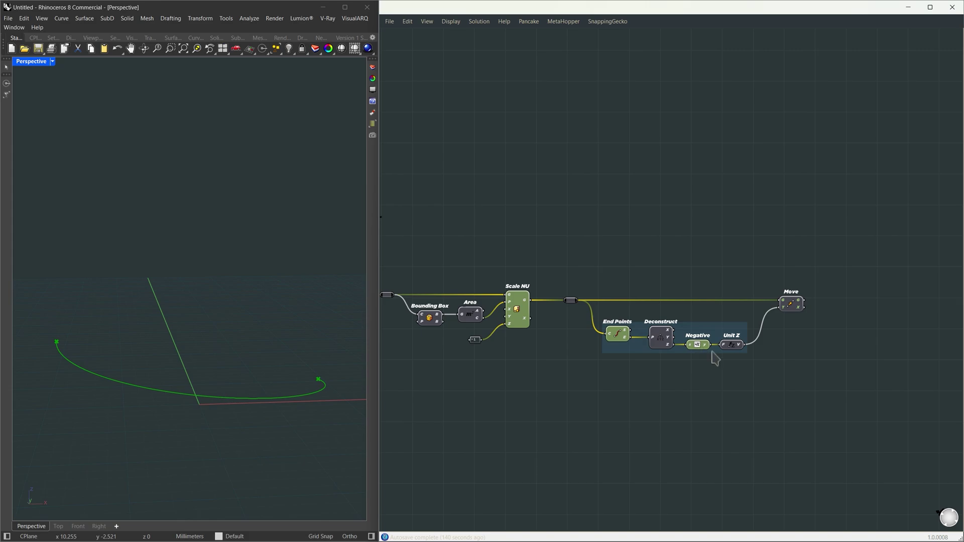
{"action": "left_click", "coordinate": [733, 345], "text": "shift"}
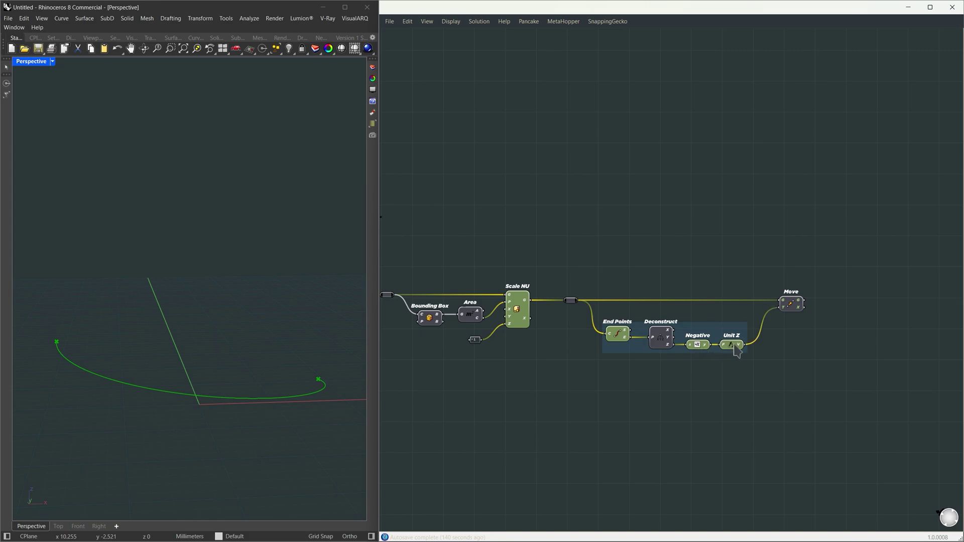
{"action": "left_click", "coordinate": [794, 307], "text": "shift"}
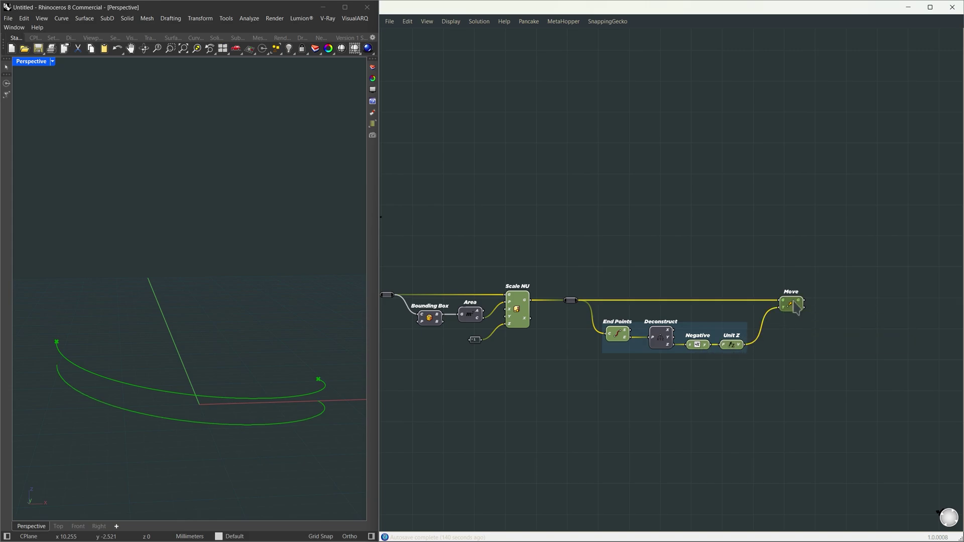
Compare the Scale NU curve with the grounded Move curve by previewing them alternately
{"action": "left_click", "coordinate": [796, 307]}
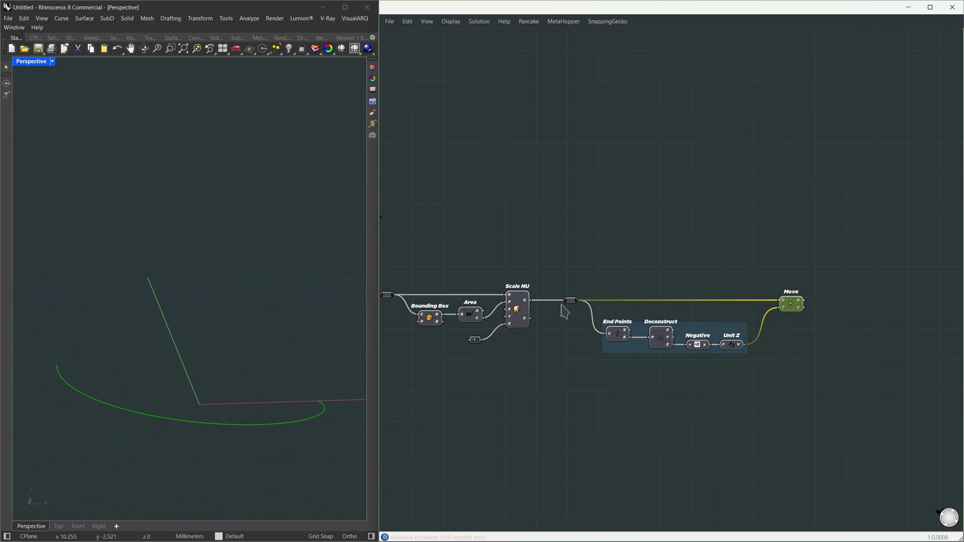
{"action": "left_click", "coordinate": [520, 313]}
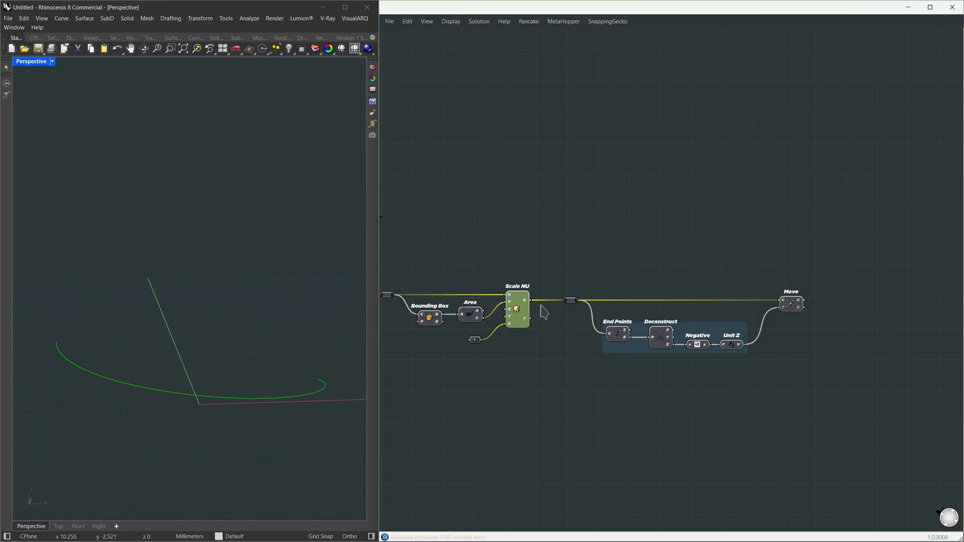
{"action": "left_click", "coordinate": [793, 305]}
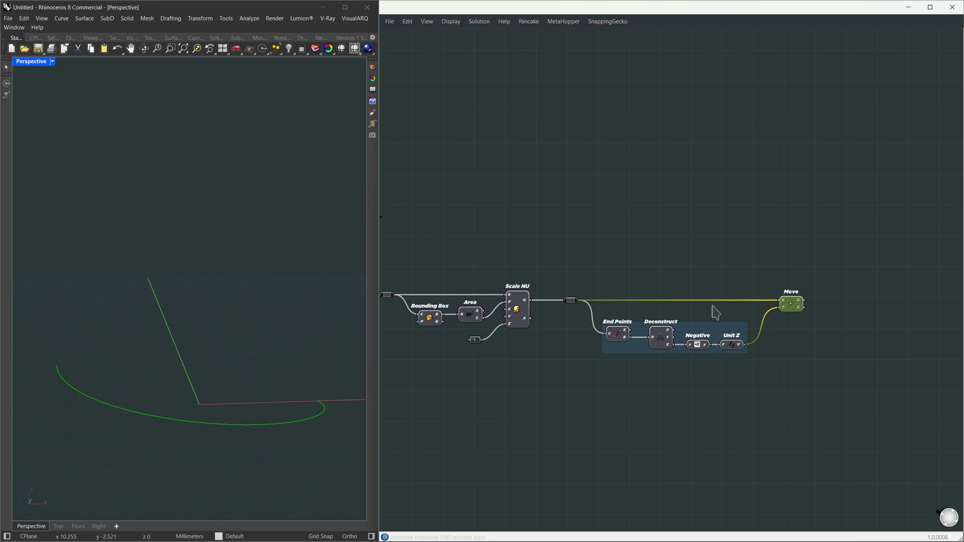
{"action": "left_click", "coordinate": [522, 315]}
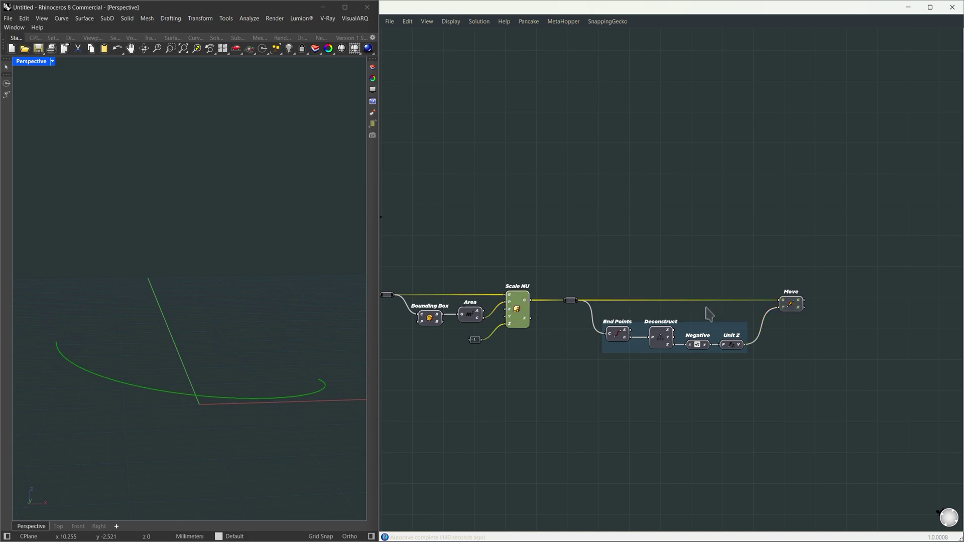
{"action": "left_click", "coordinate": [791, 306]}
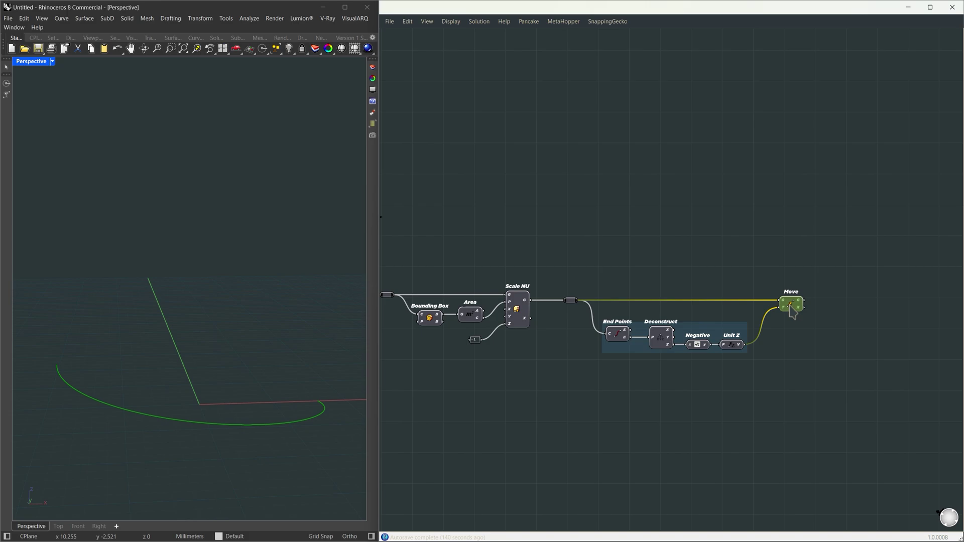
{"action": "left_click", "coordinate": [795, 350]}
Examine the Blend Curve component and the connecting curve it produces between the two spirals
{"action": "scroll", "coordinate": [796, 352], "scroll_direction": "down", "scroll_amount": 2}
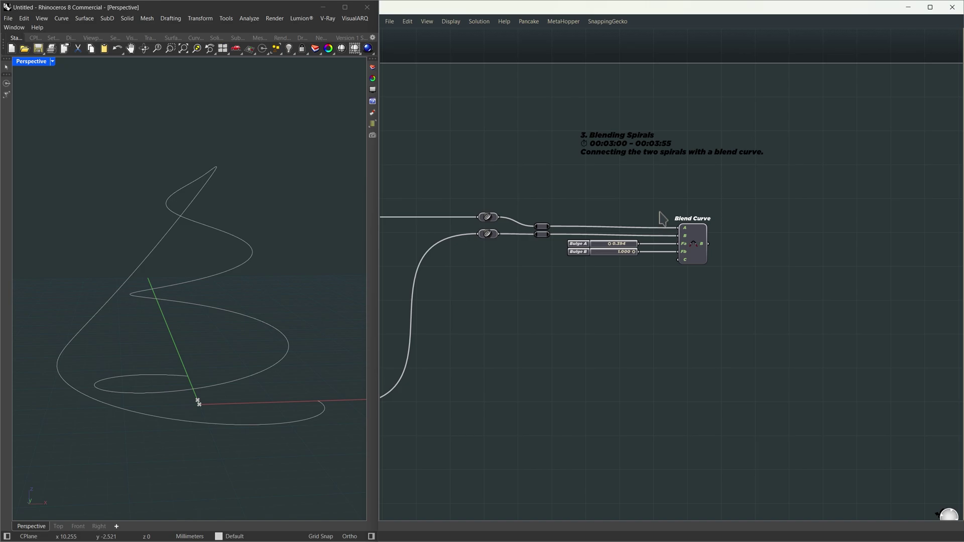
{"action": "left_click_drag", "start_coordinate": [660, 209], "coordinate": [717, 271]}
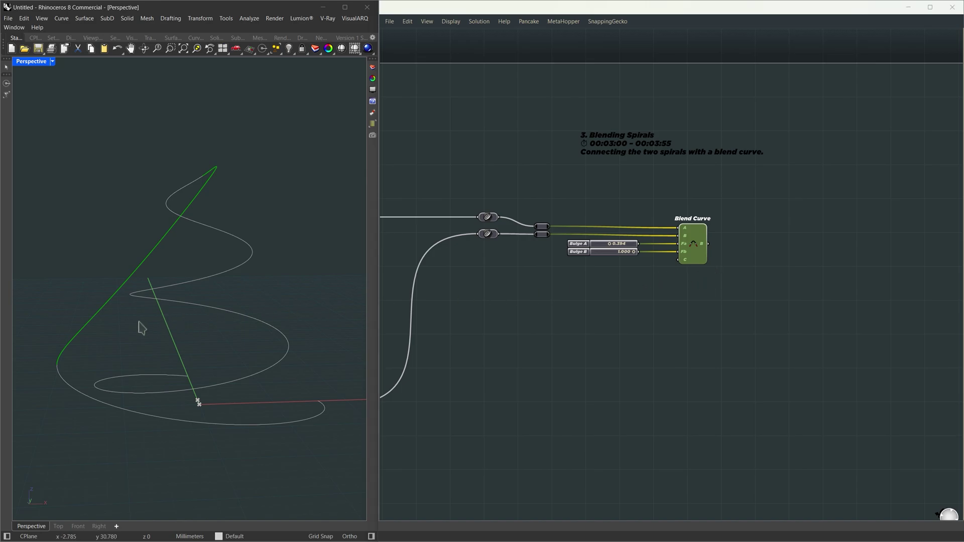
{"action": "right_click_drag", "start_coordinate": [140, 327], "coordinate": [191, 329]}
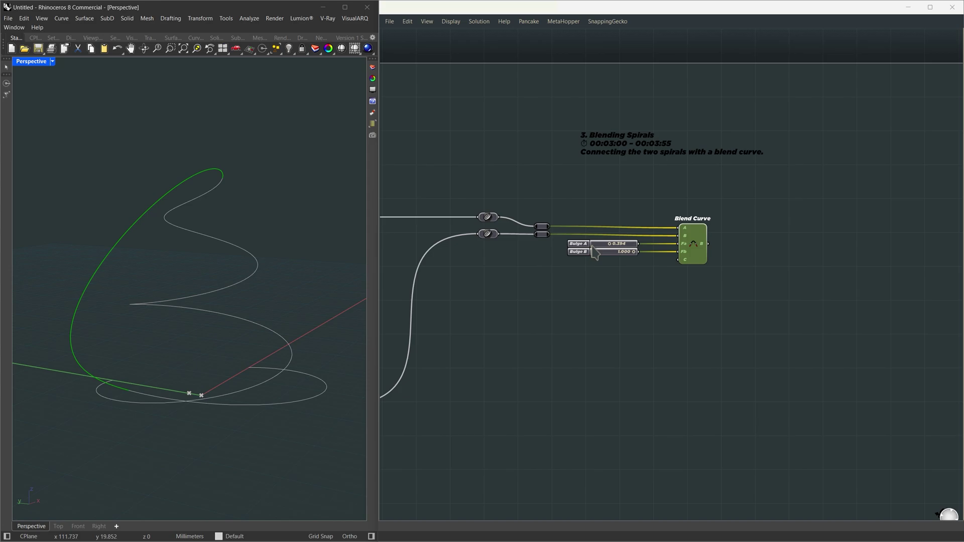
Try a different bulge factor on the Blend Curve, and undo the change
{"action": "left_click_drag", "start_coordinate": [609, 243], "coordinate": [629, 256]}
{"action": "key", "text": "ctrl+z"}
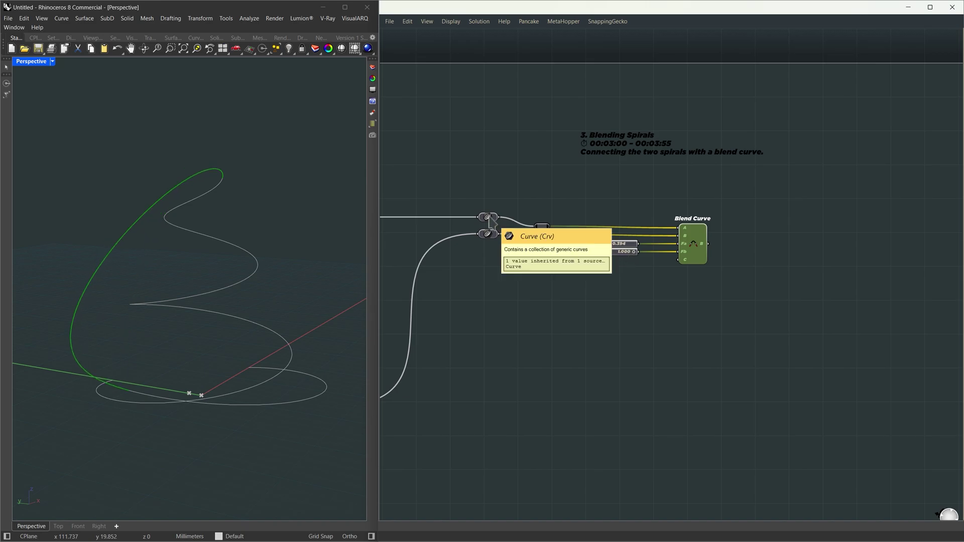
Highlight the two spiral Curve parameters and the Blend Curve result in turn to check the three segments
{"action": "left_click", "coordinate": [487, 218]}
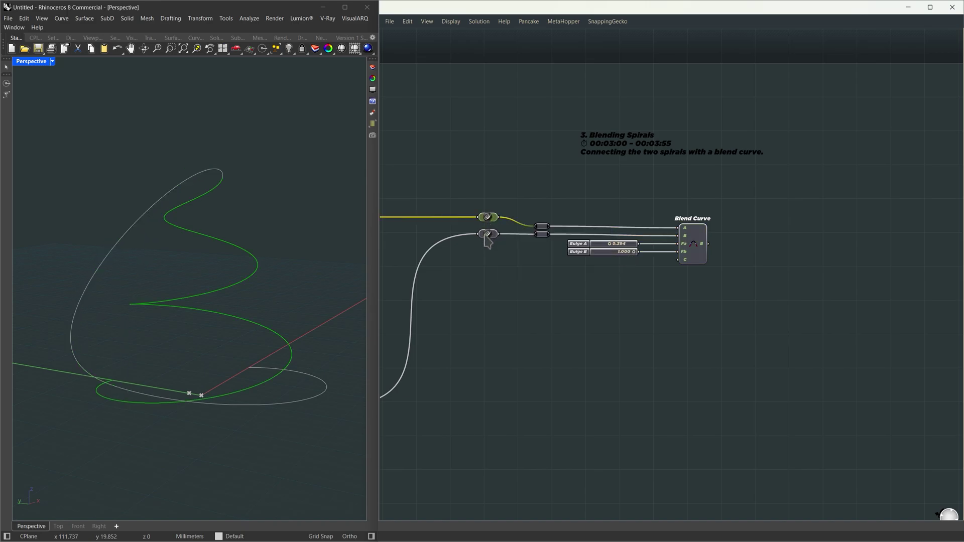
{"action": "left_click", "coordinate": [486, 235]}
{"action": "left_click", "coordinate": [690, 234]}
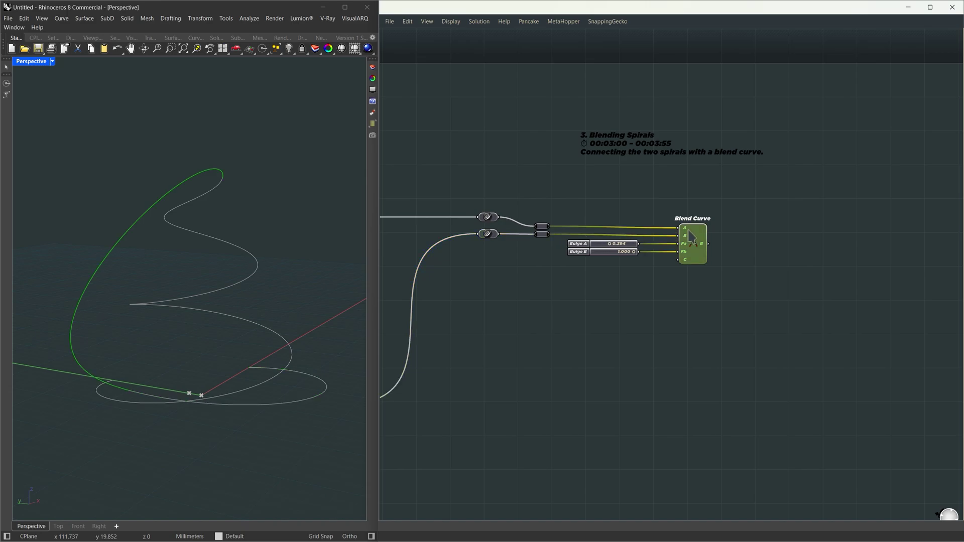
Redo the last three undone canvas changes
{"action": "left_click", "coordinate": [726, 192]}
{"action": "key", "text": "ctrl+y"}
{"action": "key", "text": "ctrl+y"}
{"action": "key", "text": "ctrl+y"}
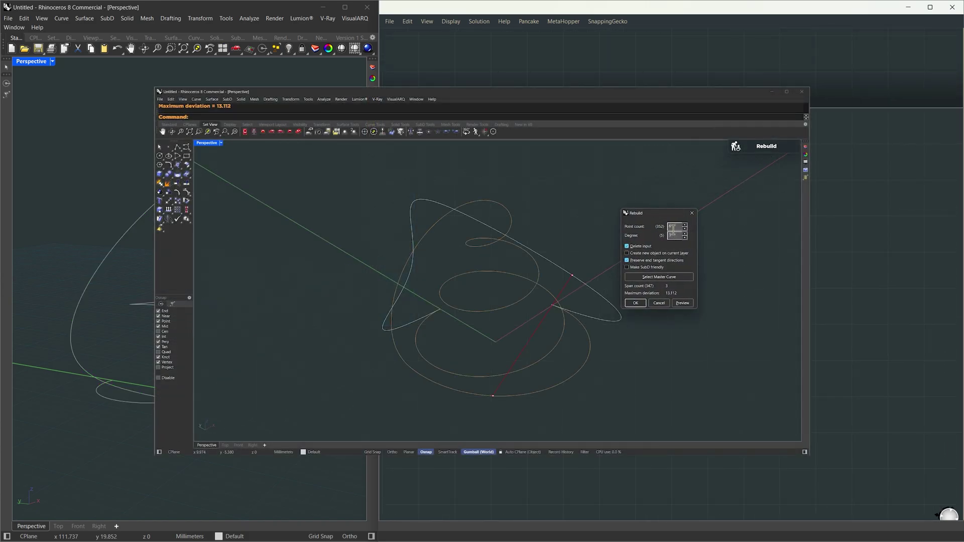
In Rhino's Rebuild dialog, set the curve's point count to 120
{"action": "double_click", "coordinate": [673, 228]}
{"action": "type", "text": "120"}
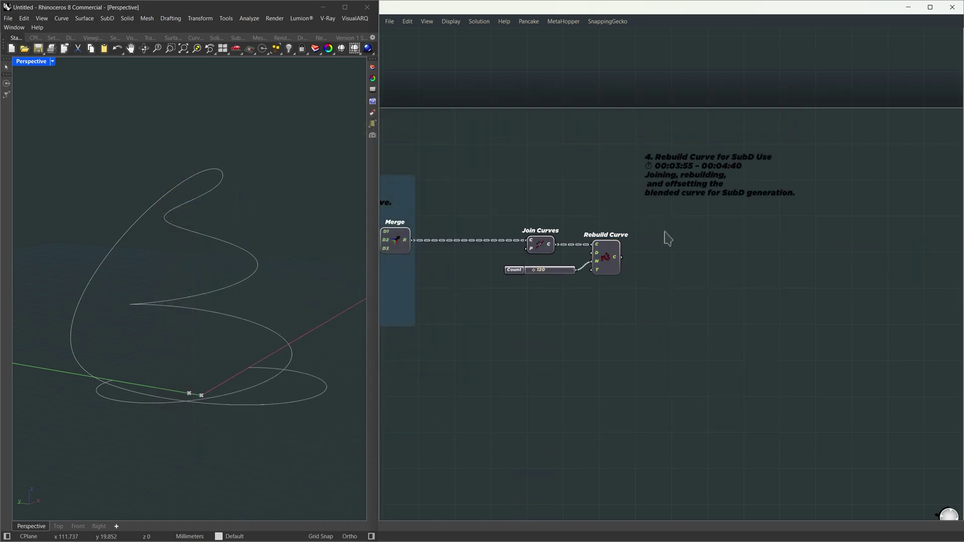
Flatten the curves input of the Join Curves component
{"action": "left_click", "coordinate": [538, 244]}
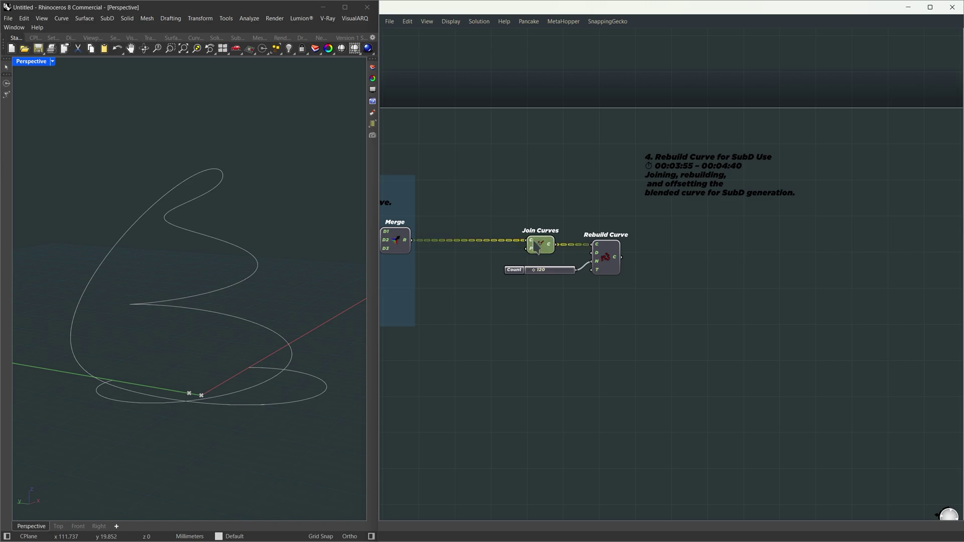
{"action": "right_click", "coordinate": [531, 241]}
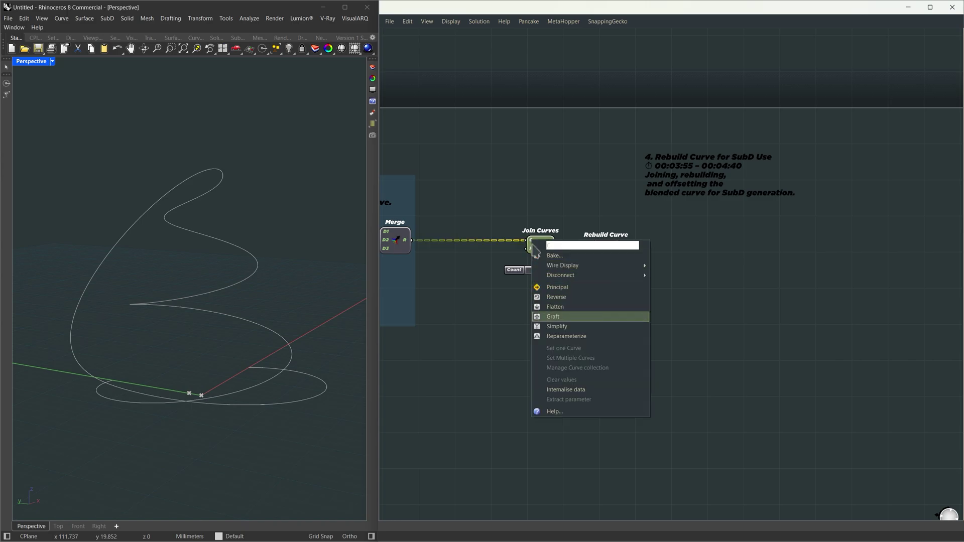
{"action": "left_click", "coordinate": [552, 306]}
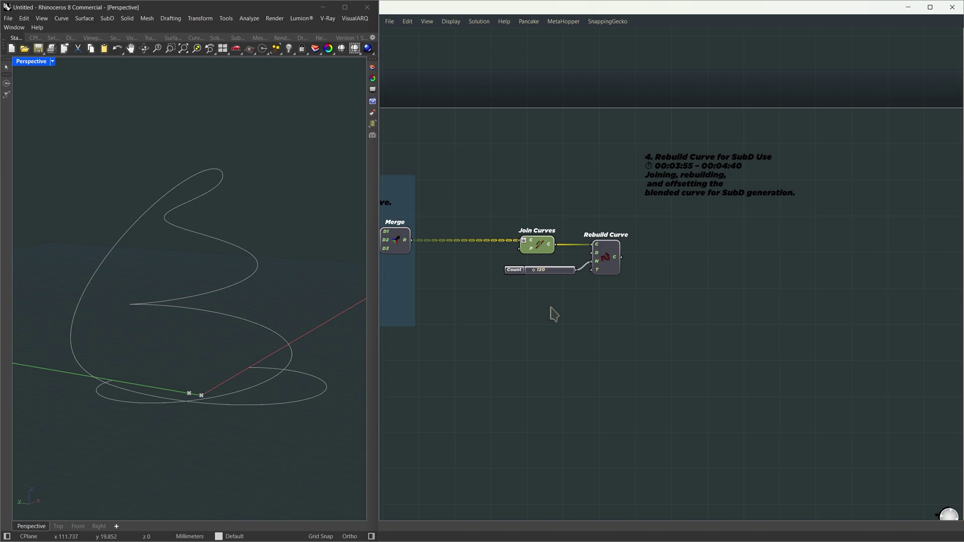
{"action": "left_click", "coordinate": [608, 332]}
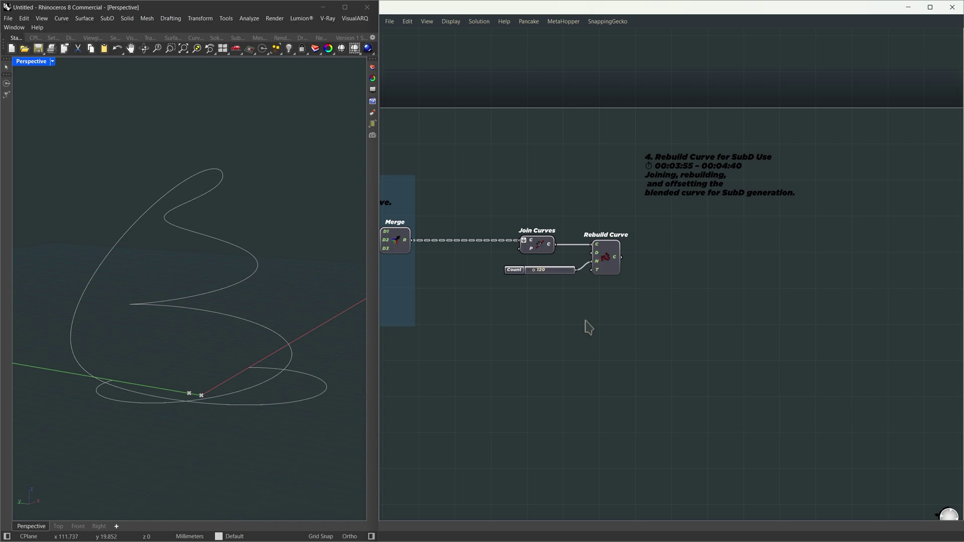
Add a Control Points component below Rebuild Curve and connect the Join Curves output to its curve input
{"action": "double_click", "coordinate": [585, 323]}
{"action": "type", "text": "control"}
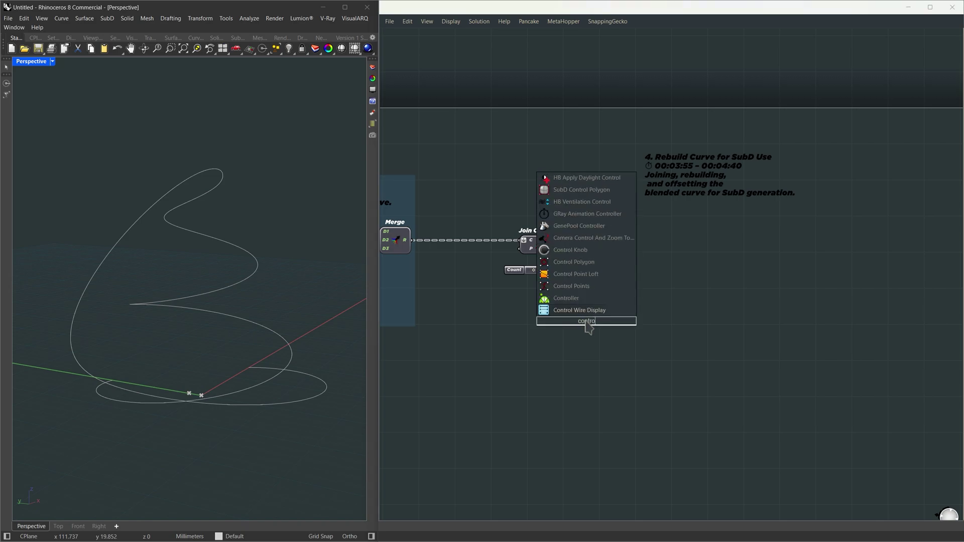
{"action": "key", "text": "Up"}
{"action": "key", "text": "Up"}
{"action": "key", "text": "Up"}
{"action": "key", "text": "Return"}
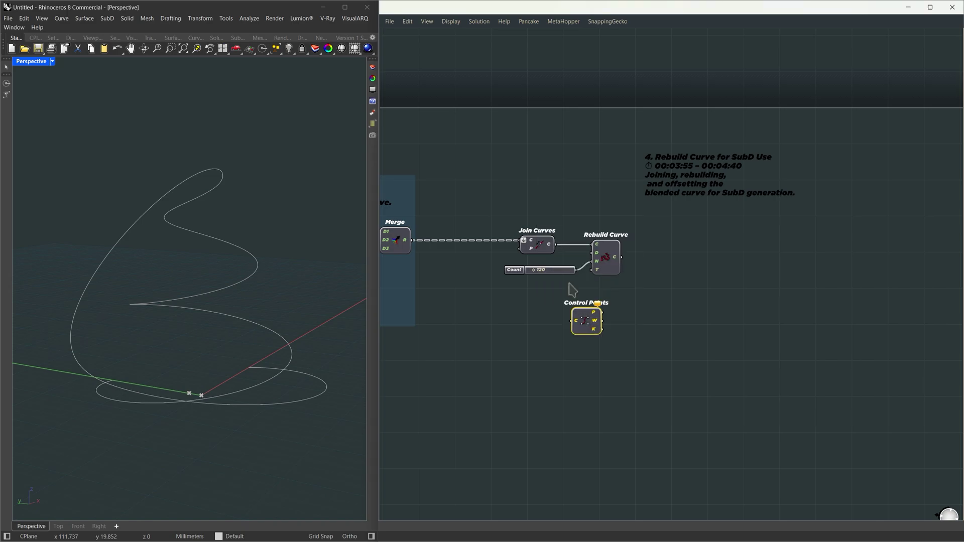
{"action": "left_click_drag", "start_coordinate": [556, 244], "coordinate": [573, 327]}
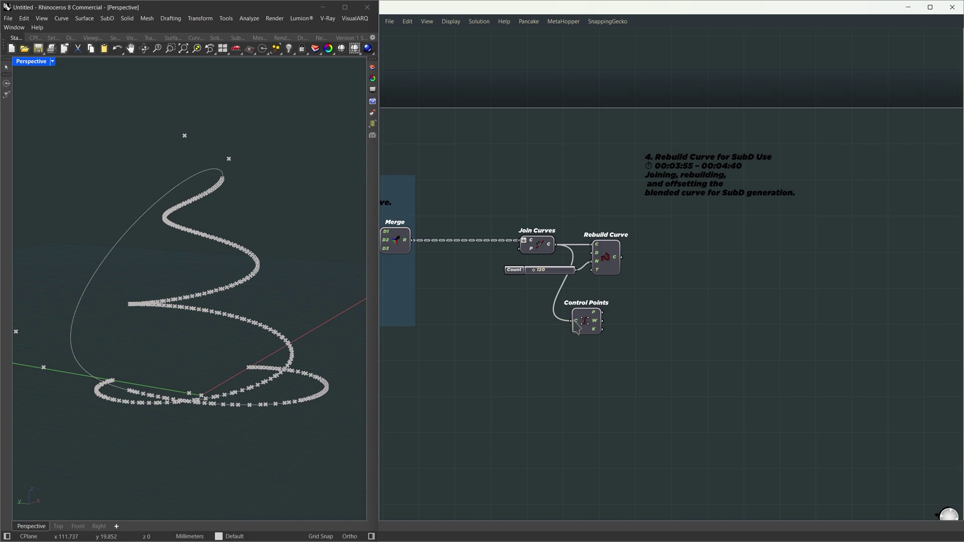
Reconnect the Control Points component to the Rebuild Curve output, and delete the component after checking the points
{"action": "left_click", "coordinate": [588, 325]}
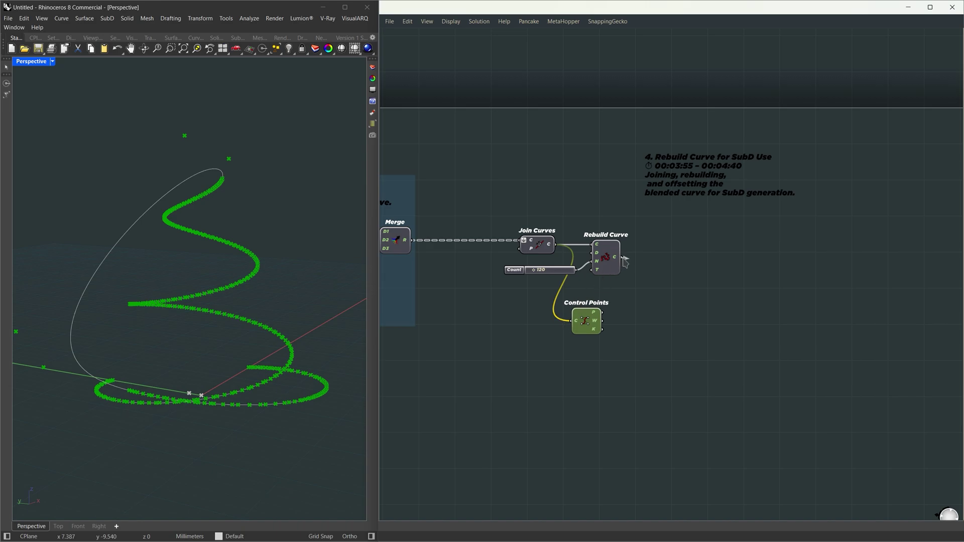
{"action": "left_click_drag", "start_coordinate": [622, 258], "coordinate": [578, 322]}
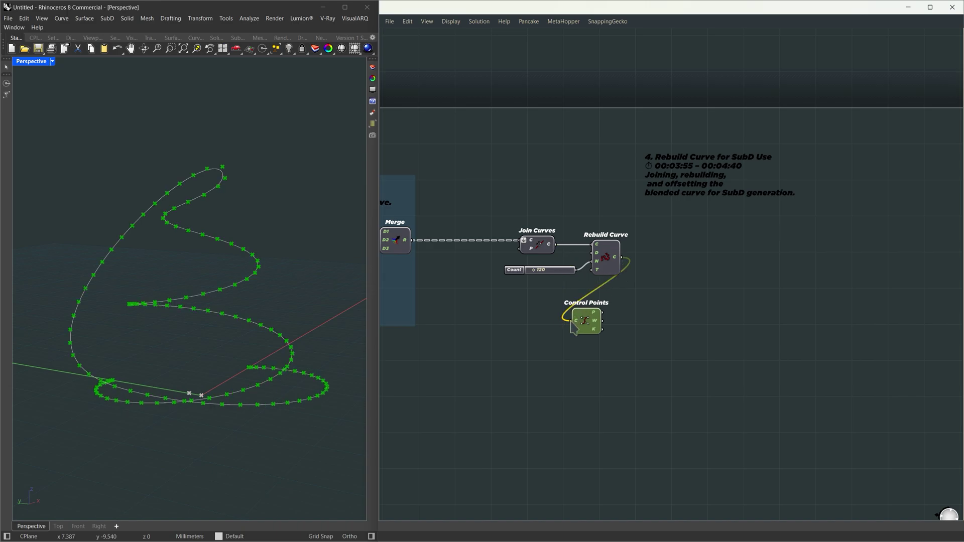
{"action": "key", "text": "Delete"}
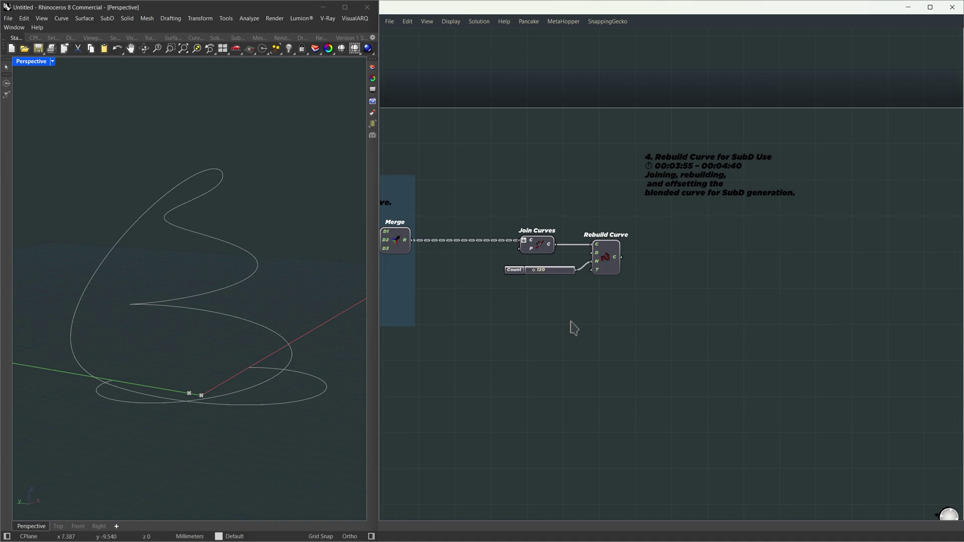
Add an Offset Curve Loose component and connect the Rebuild Curve output to its curve input
{"action": "key", "text": "ctrl+y"}
{"action": "key", "text": "ctrl+y"}
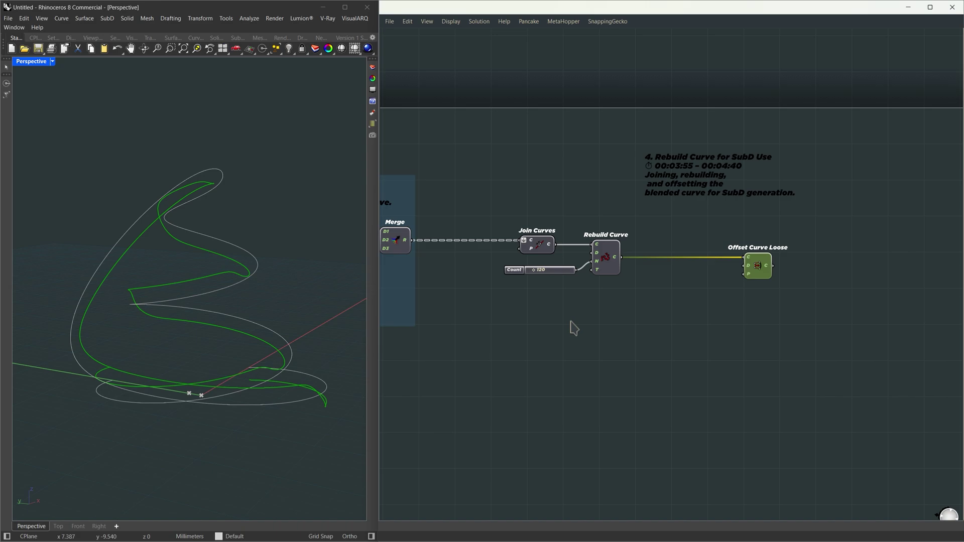
{"action": "left_click_drag", "start_coordinate": [726, 246], "coordinate": [791, 296]}
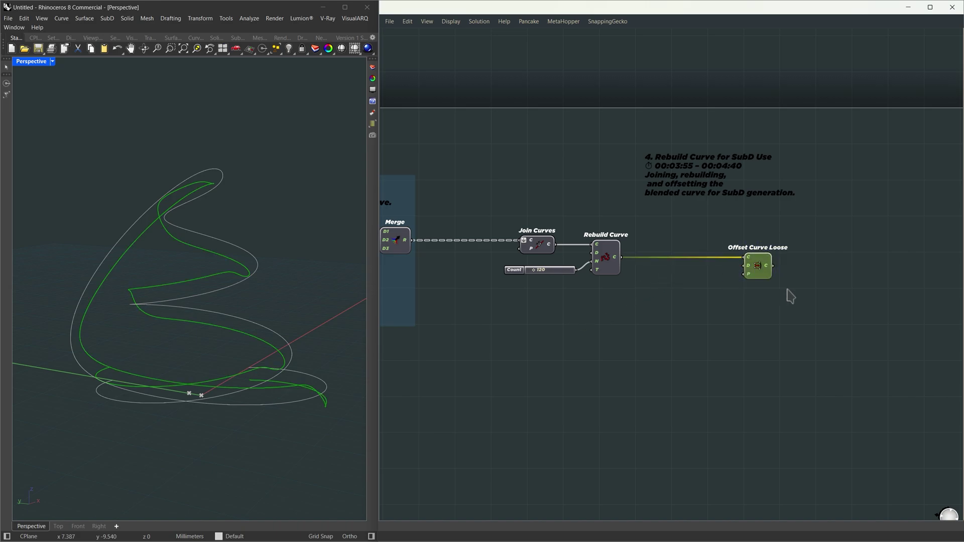
{"action": "left_click", "coordinate": [710, 276]}
{"action": "left_click", "coordinate": [755, 271]}
Add an XY Plane component and connect it to the plane input of Offset Curve Loose
{"action": "right_click_drag", "start_coordinate": [265, 271], "coordinate": [256, 301]}
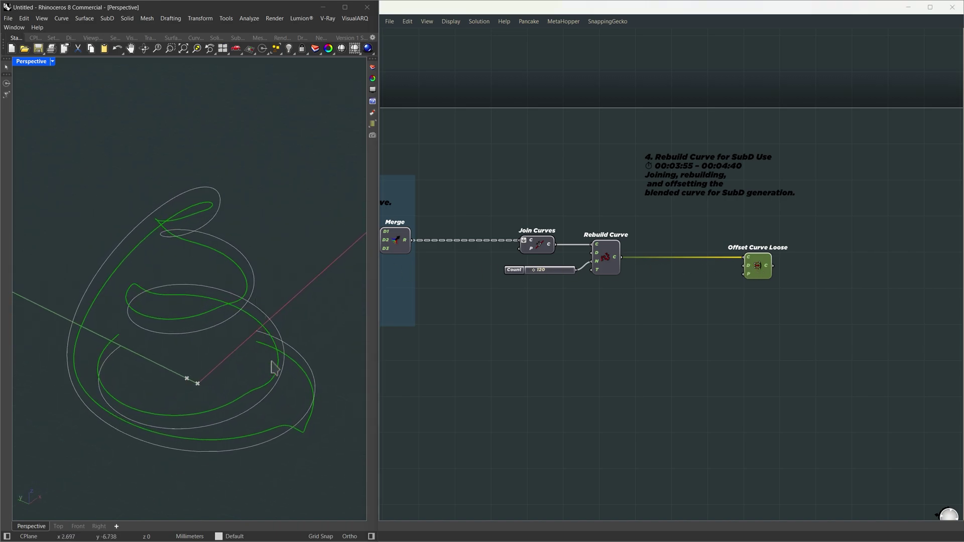
{"action": "left_click_drag", "start_coordinate": [285, 413], "coordinate": [328, 458]}
{"action": "key", "text": "ctrl+y"}
{"action": "key", "text": "ctrl+y"}
{"action": "key", "text": "ctrl+y"}
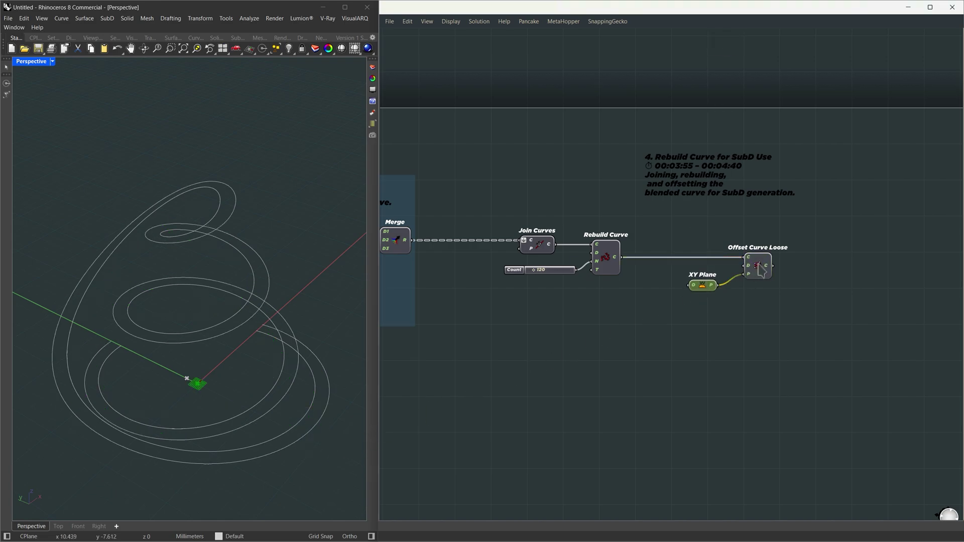
Merge a 1.2 Value slider with its Negative and connect the result to the distance input of Offset Curve Loose
{"action": "left_click", "coordinate": [762, 270]}
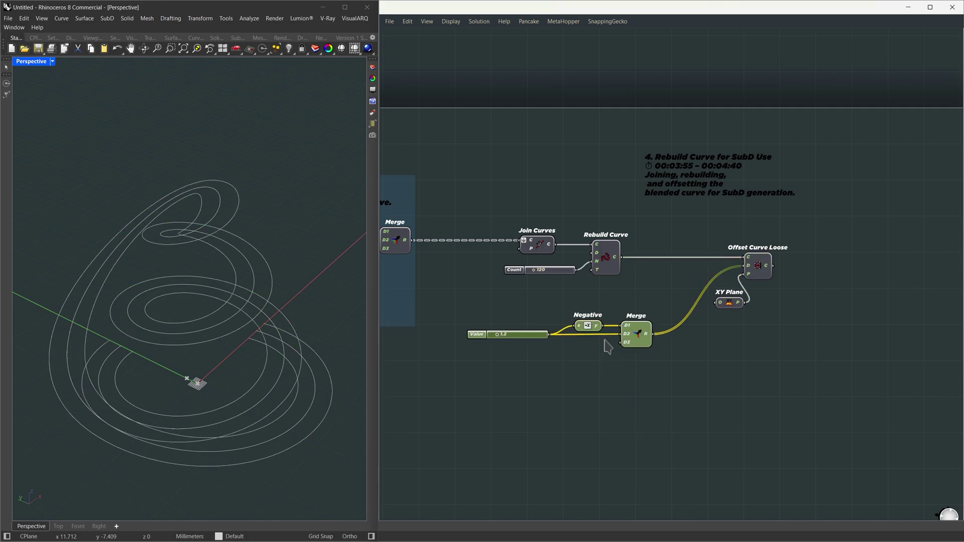
{"action": "left_click_drag", "start_coordinate": [455, 327], "coordinate": [562, 354]}
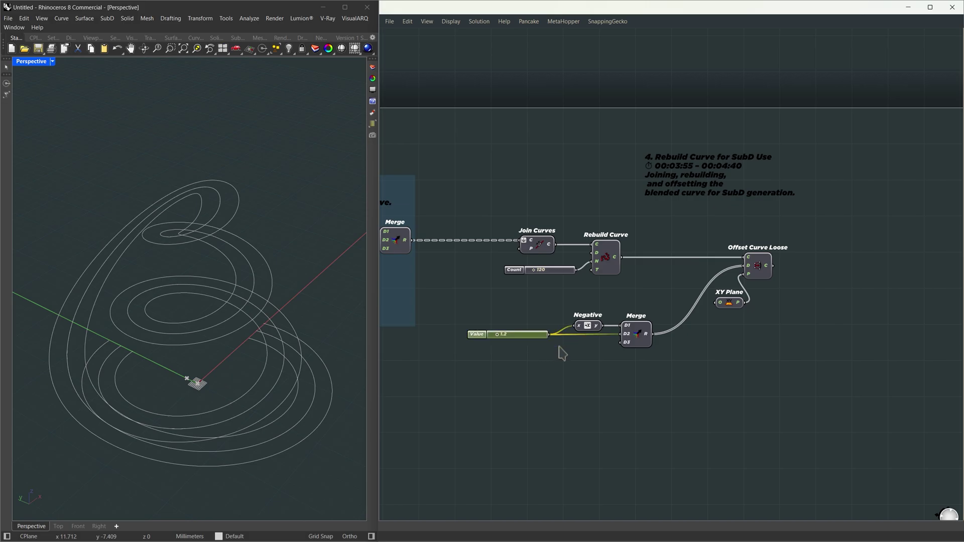
{"action": "left_click", "coordinate": [593, 328]}
{"action": "left_click", "coordinate": [636, 330]}
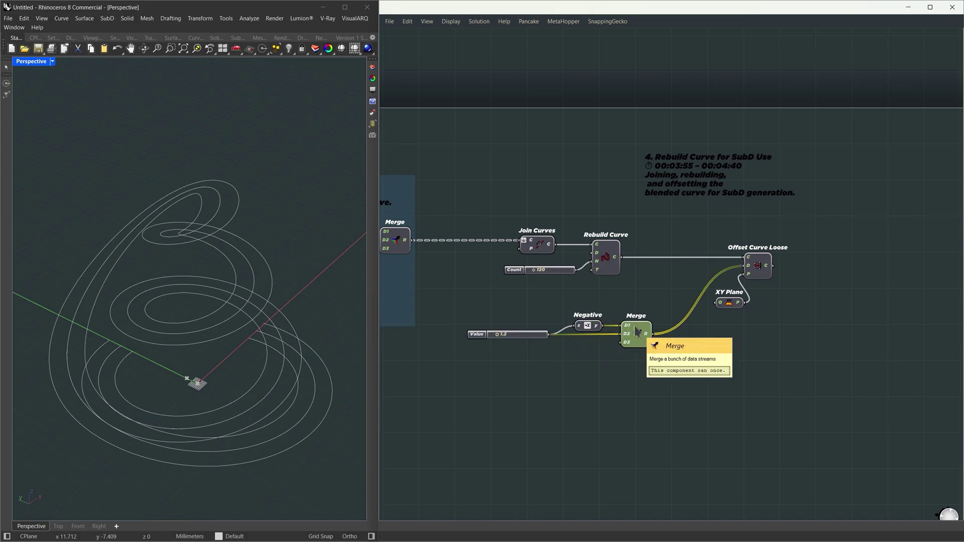
{"action": "left_click", "coordinate": [729, 363]}
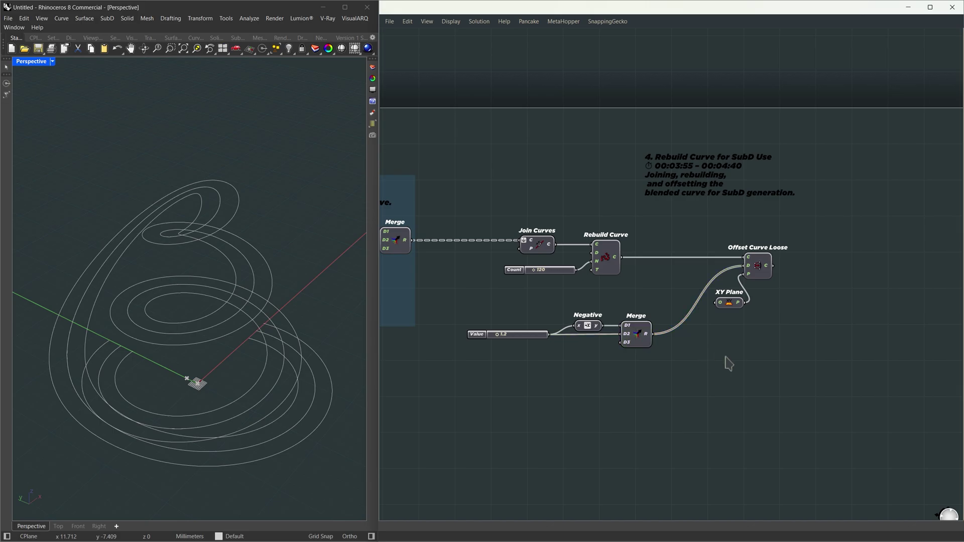
{"action": "left_click", "coordinate": [762, 267]}
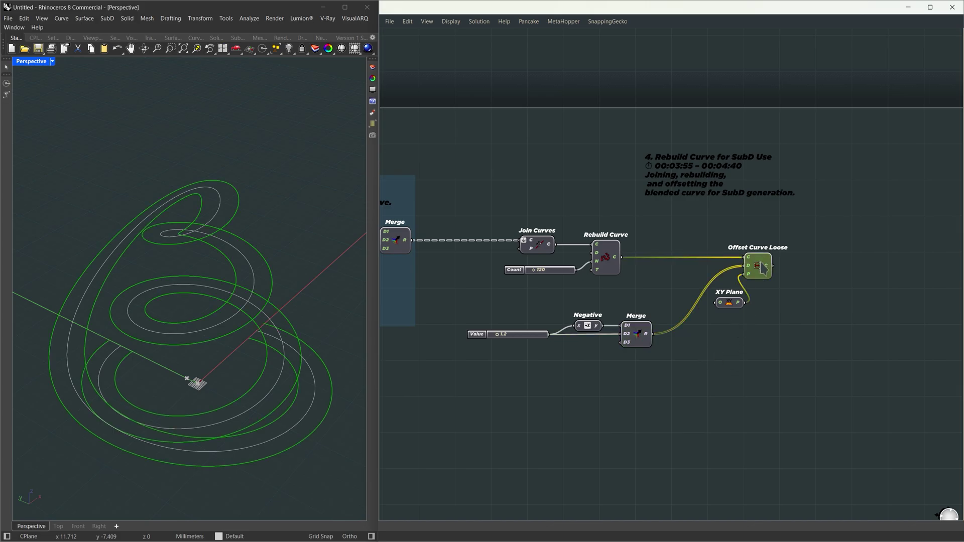
Add a Loft component and connect the Offset Curve Loose output to its curves input
{"action": "key", "text": "ctrl+y"}
{"action": "key", "text": "ctrl+y"}
{"action": "key", "text": "ctrl+y"}
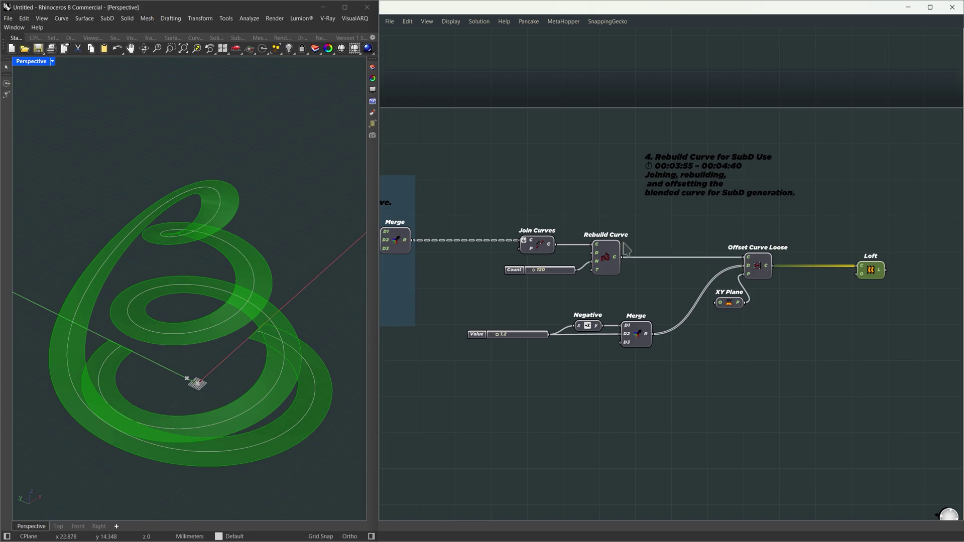
{"action": "scroll", "coordinate": [219, 176], "scroll_direction": "up", "scroll_amount": 4}
{"action": "scroll", "coordinate": [221, 173], "scroll_direction": "up", "scroll_amount": 4}
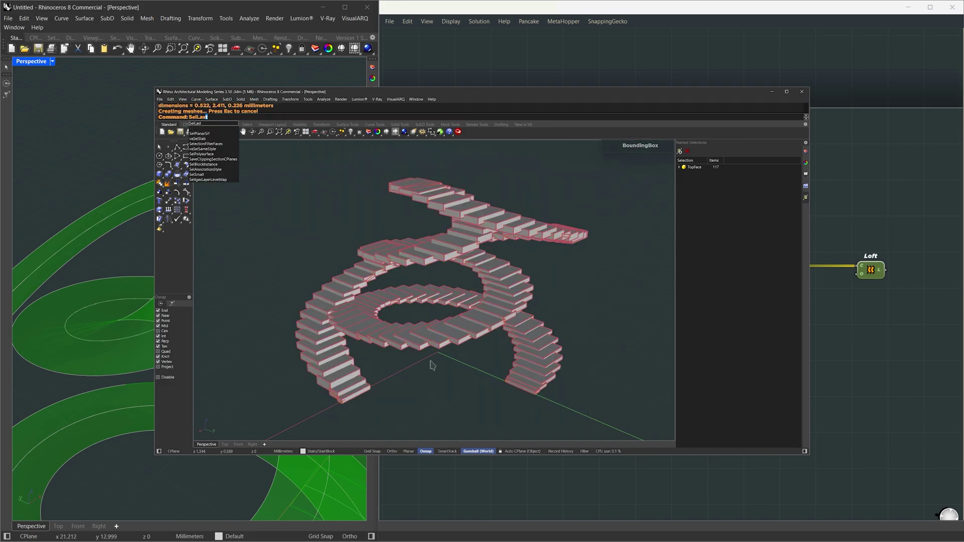
{"action": "key", "text": "Return"}
{"action": "type", "text": "G"}
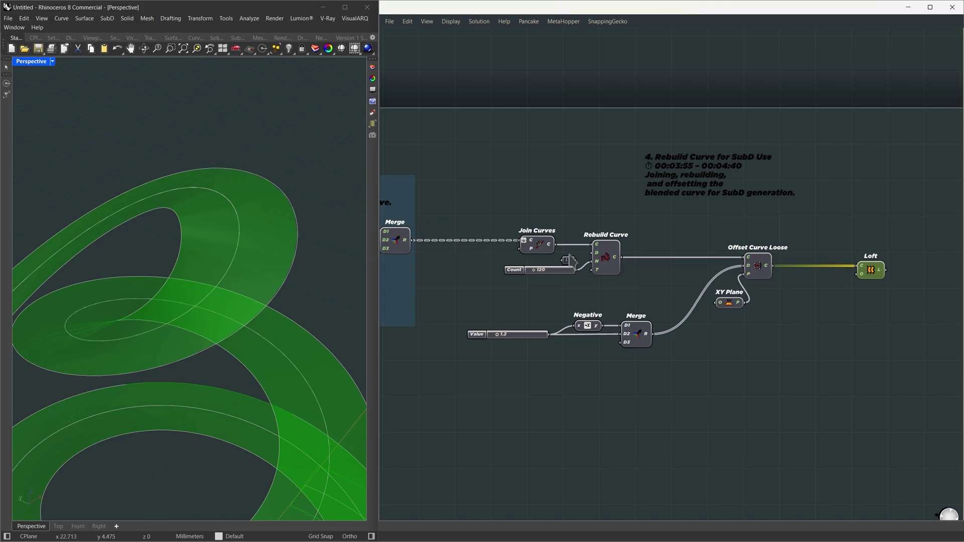
Connect a degree value of 1 to the degree input of Rebuild Curve
{"action": "left_click_drag", "start_coordinate": [570, 261], "coordinate": [568, 257]}
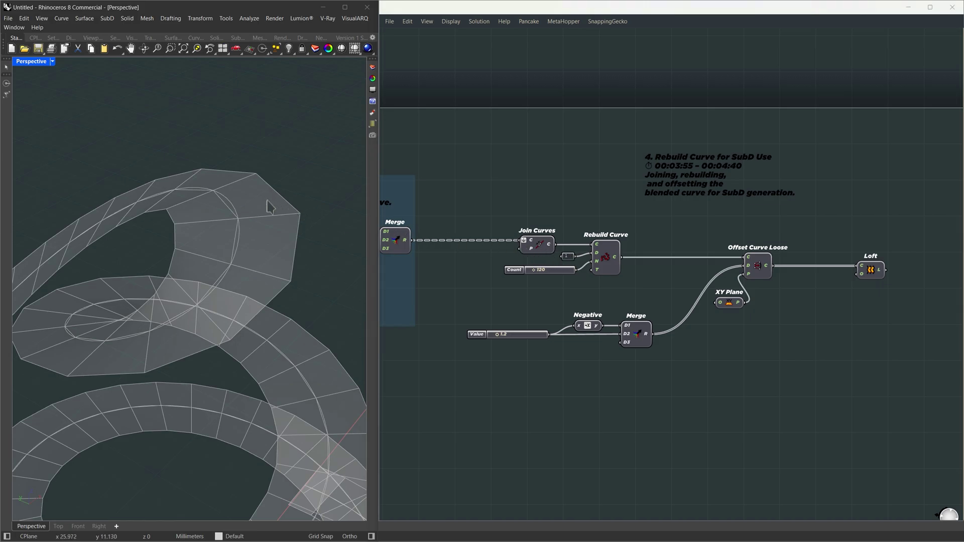
{"action": "left_click_drag", "start_coordinate": [264, 200], "coordinate": [319, 298]}
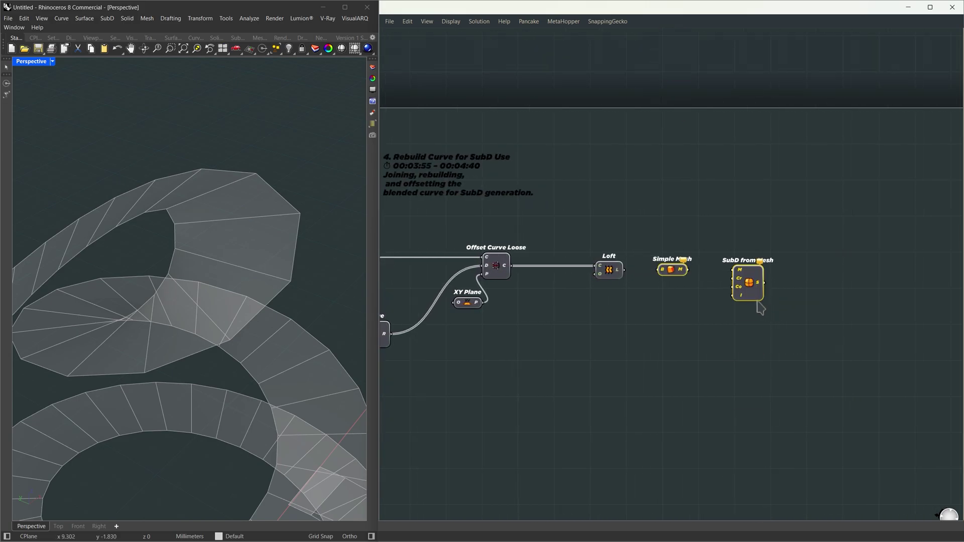
Connect the Loft output through a Simple Mesh component to the mesh input of SubD from Mesh
{"action": "left_click", "coordinate": [609, 271]}
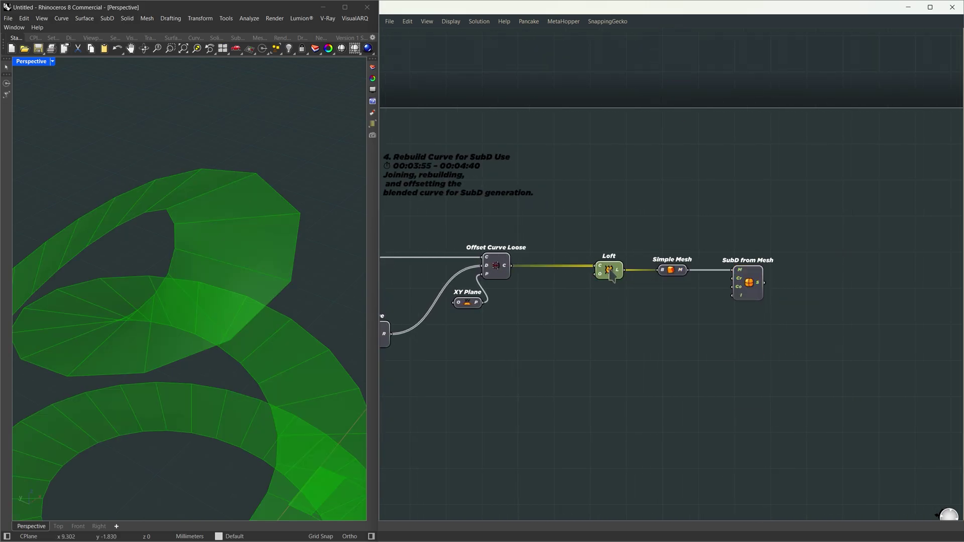
{"action": "left_click", "coordinate": [671, 273]}
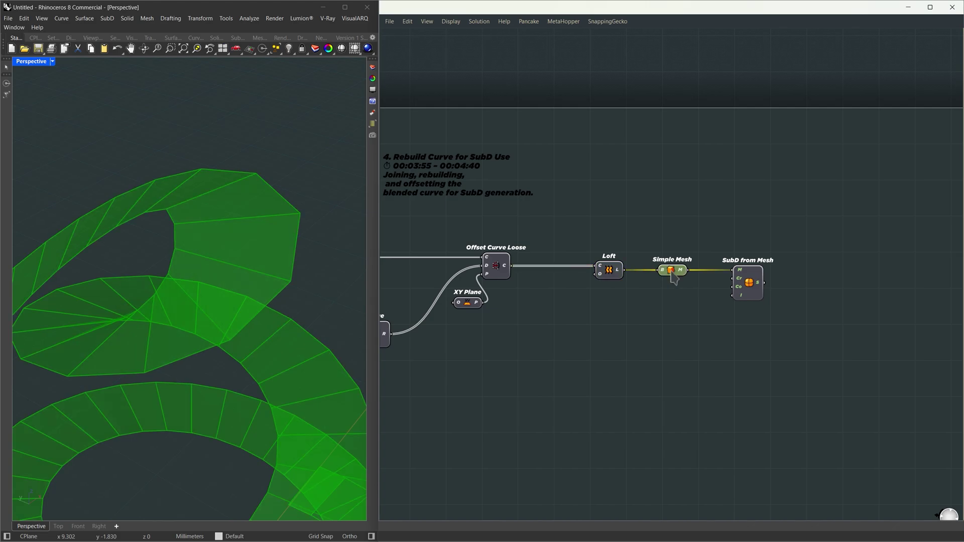
{"action": "left_click", "coordinate": [748, 283]}
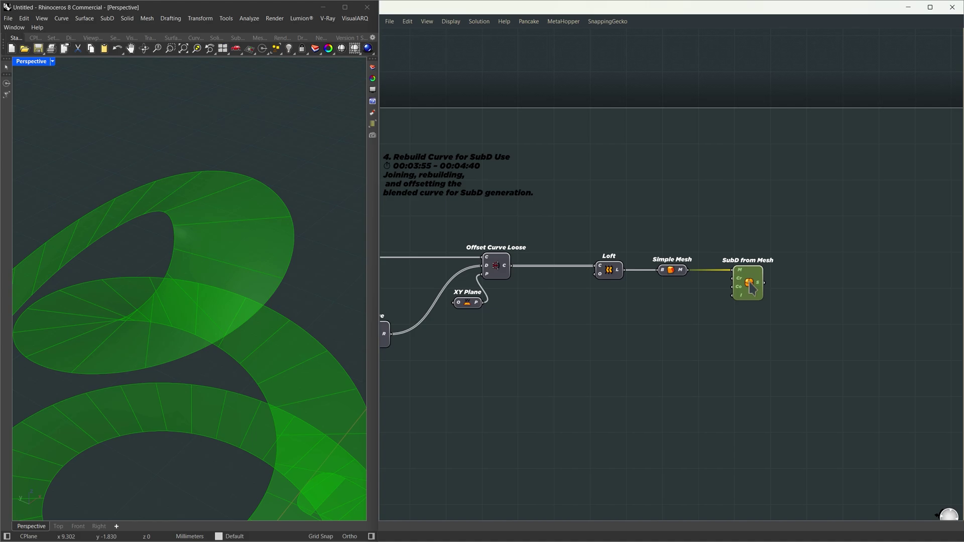
{"action": "scroll", "coordinate": [268, 216], "scroll_direction": "up", "scroll_amount": 5}
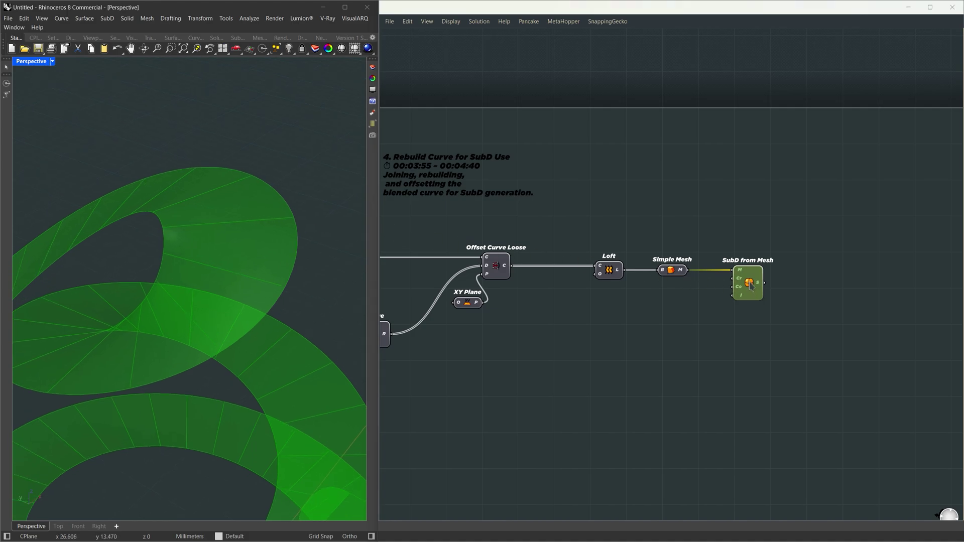
{"action": "scroll", "coordinate": [263, 213], "scroll_direction": "up", "scroll_amount": 1}
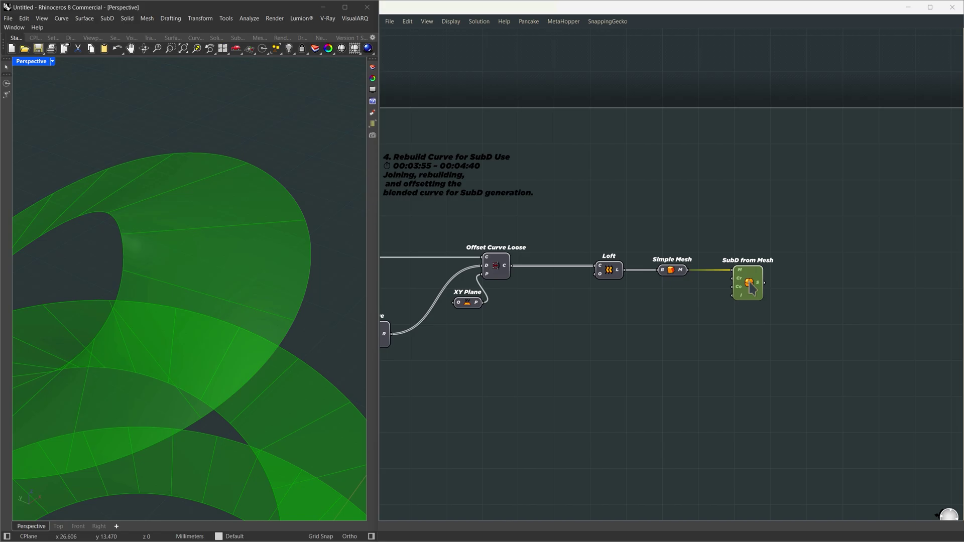
Invert the interpolate (I) input of SubD from Mesh and compare the SubD with the Loft surface
{"action": "left_click", "coordinate": [609, 271], "text": "shift"}
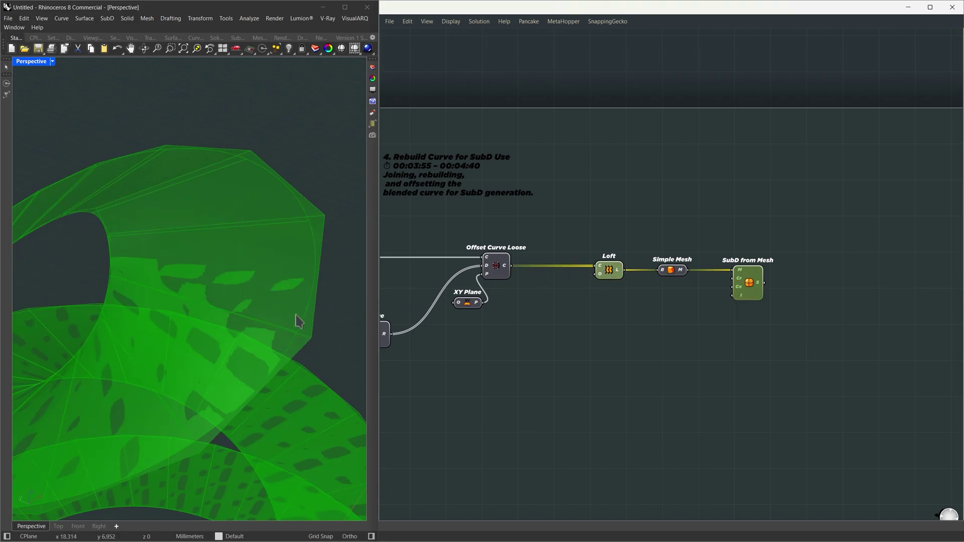
{"action": "left_click", "coordinate": [743, 284]}
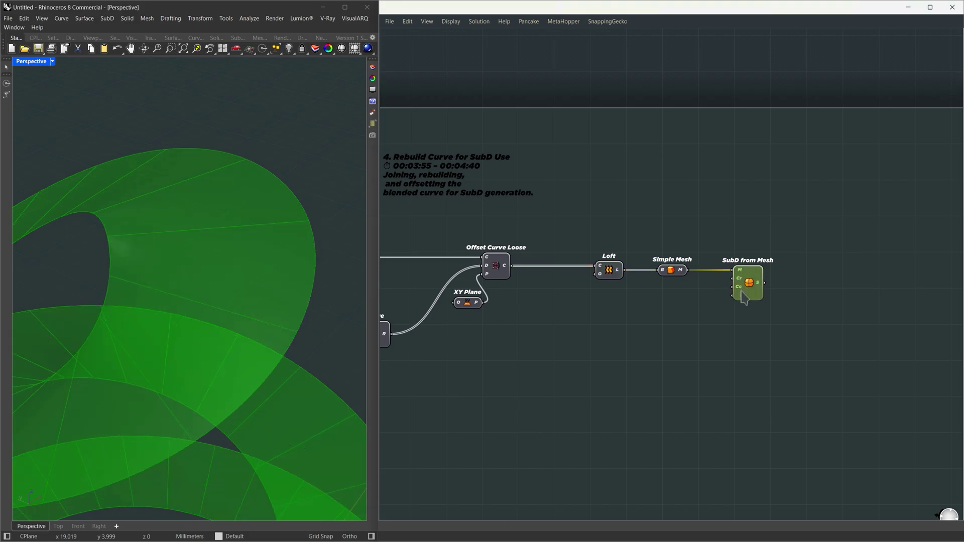
{"action": "right_click", "coordinate": [742, 296]}
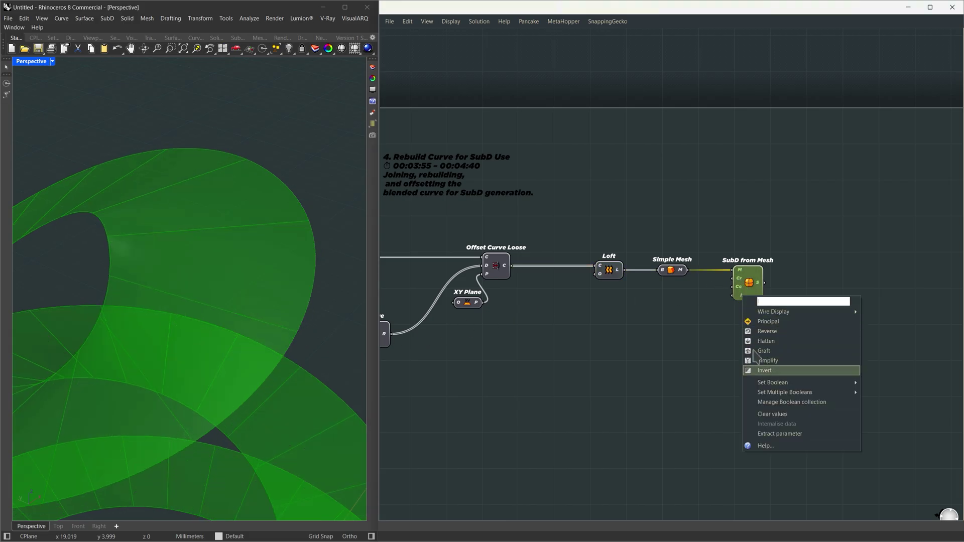
{"action": "left_click", "coordinate": [759, 374]}
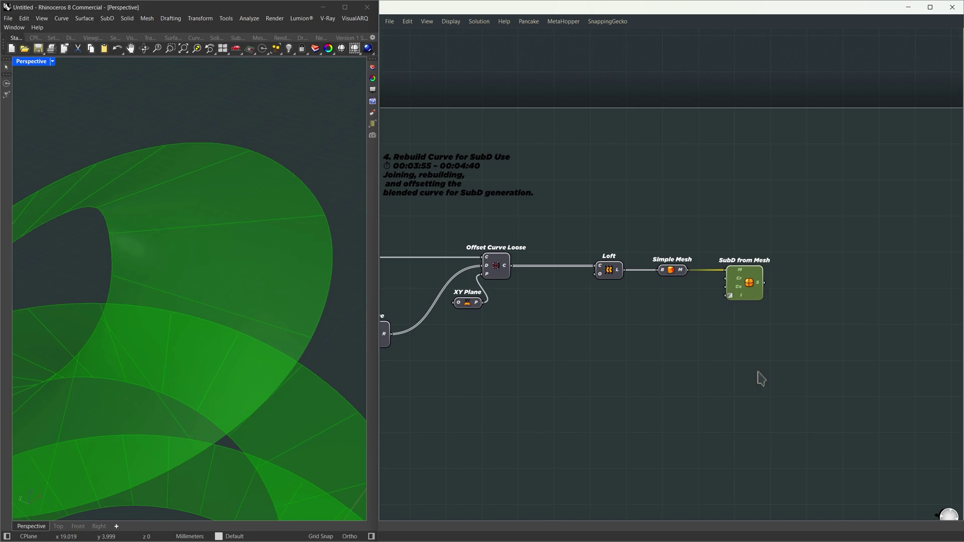
{"action": "left_click", "coordinate": [609, 273]}
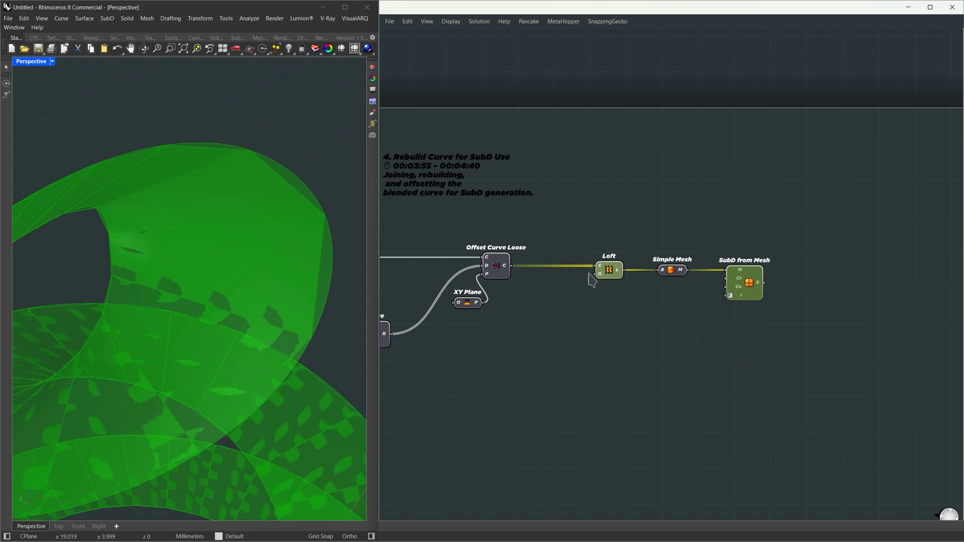
{"action": "left_click_drag", "start_coordinate": [315, 200], "coordinate": [340, 234]}
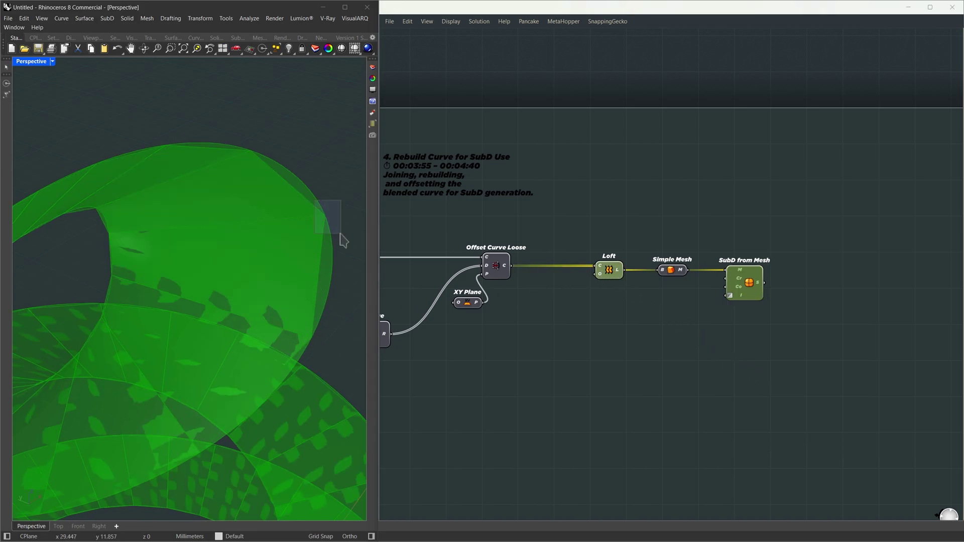
Set the corners input of SubD from Mesh to At Mesh Corners and check the ribbon's ends
{"action": "left_click", "coordinate": [656, 313]}
{"action": "scroll", "coordinate": [297, 217], "scroll_direction": "down", "scroll_amount": 2}
{"action": "scroll", "coordinate": [300, 221], "scroll_direction": "down", "scroll_amount": 5}
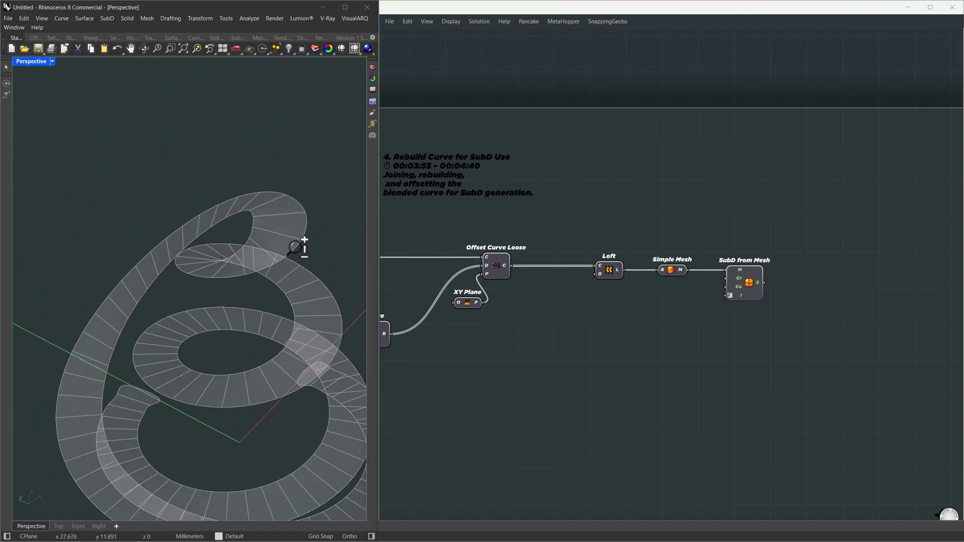
{"action": "right_click_drag", "start_coordinate": [301, 251], "coordinate": [265, 369]}
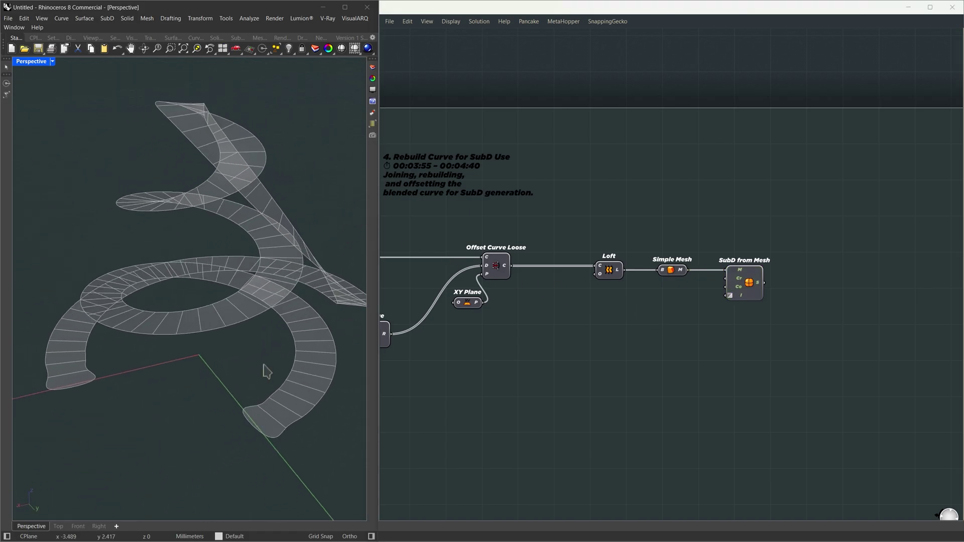
{"action": "left_click_drag", "start_coordinate": [230, 387], "coordinate": [290, 451]}
{"action": "right_click", "coordinate": [740, 290]}
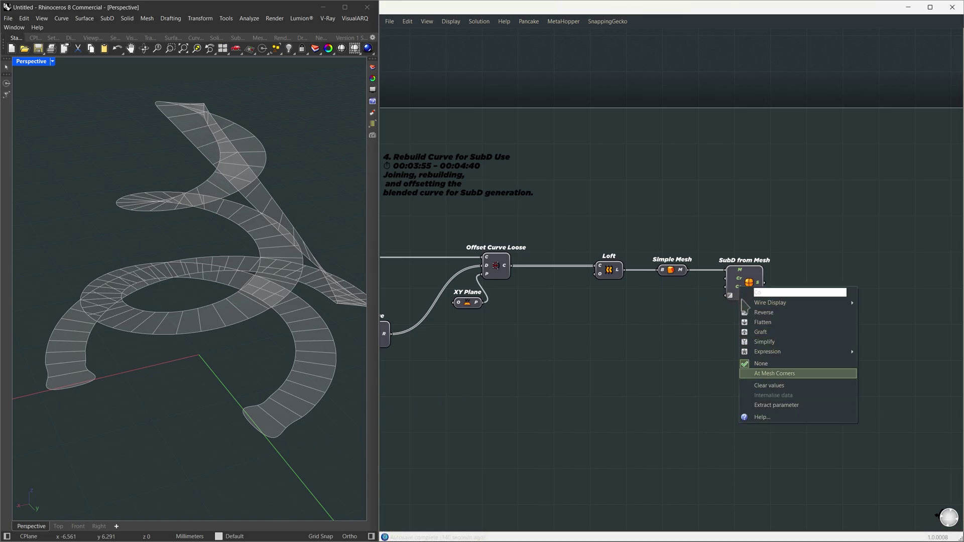
{"action": "left_click", "coordinate": [773, 374]}
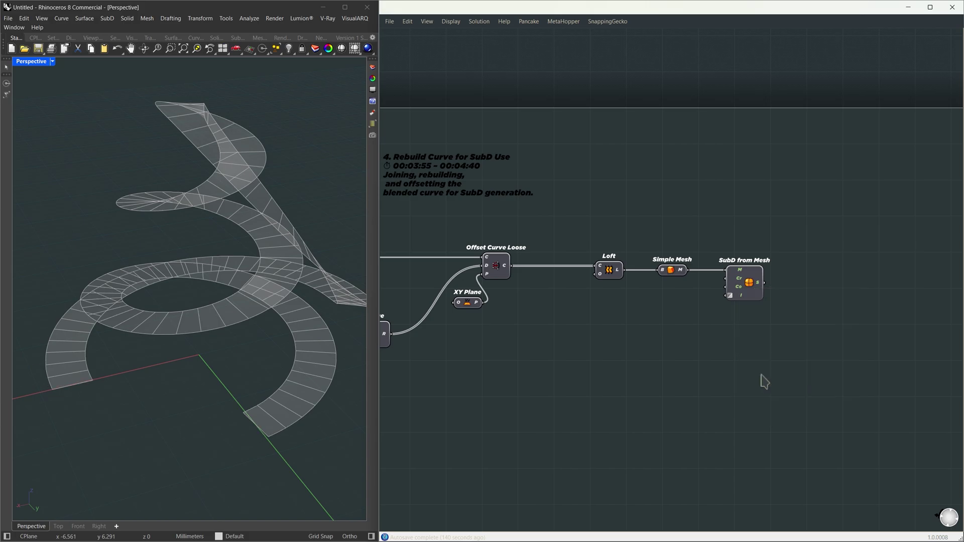
{"action": "left_click_drag", "start_coordinate": [227, 395], "coordinate": [319, 455]}
{"action": "right_click_drag", "start_coordinate": [254, 402], "coordinate": [151, 353]}
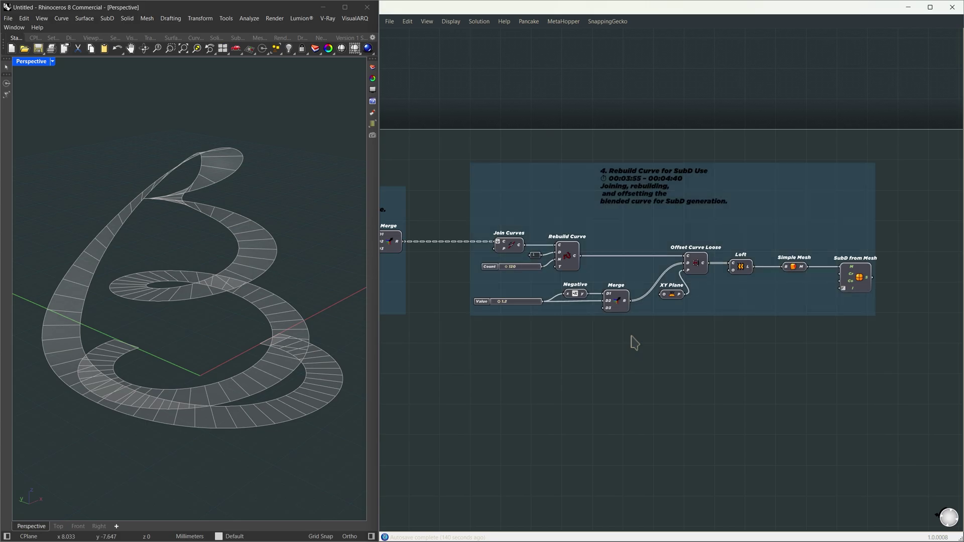
Insert a relay on the wire from Rebuild Curve to Offset Curve Loose and move the downstream group away from Rebuild Curve
{"action": "left_click", "coordinate": [570, 259]}
{"action": "left_click", "coordinate": [697, 262], "text": "shift"}
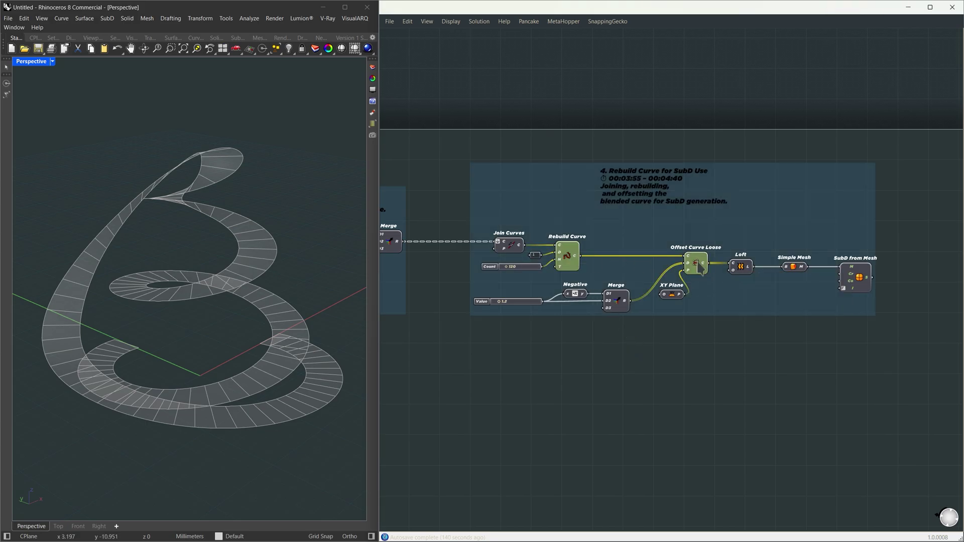
{"action": "double_click", "coordinate": [581, 256]}
{"action": "left_click", "coordinate": [582, 255]}
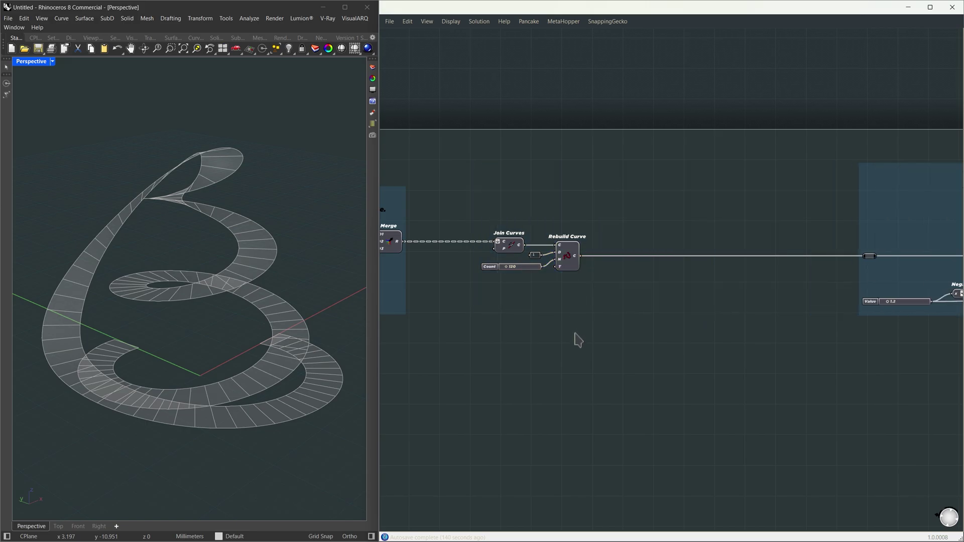
Add Control Points and PolyLine components, linked by the points output, and wire them between Rebuild Curve and the downstream relay
{"action": "left_click_drag", "start_coordinate": [576, 333], "coordinate": [737, 380]}
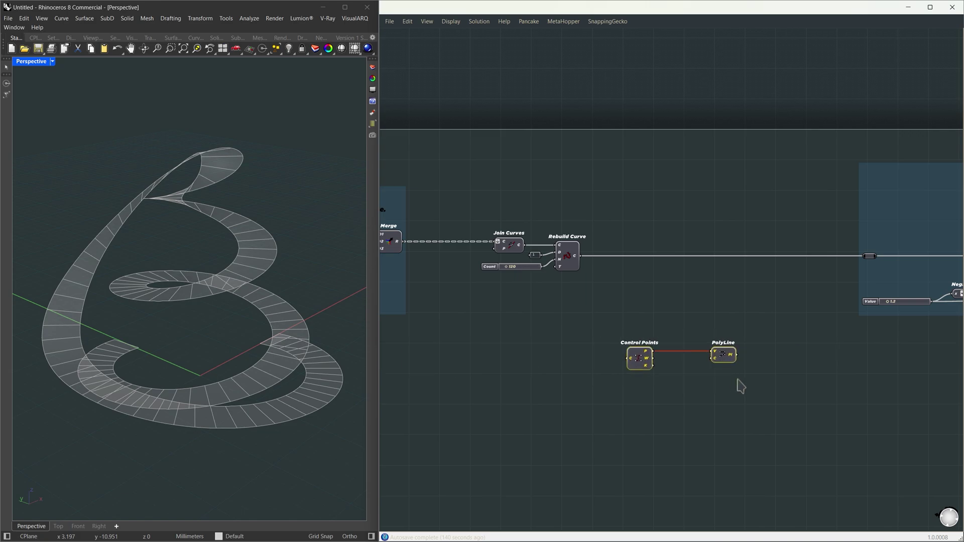
{"action": "left_click", "coordinate": [652, 354]}
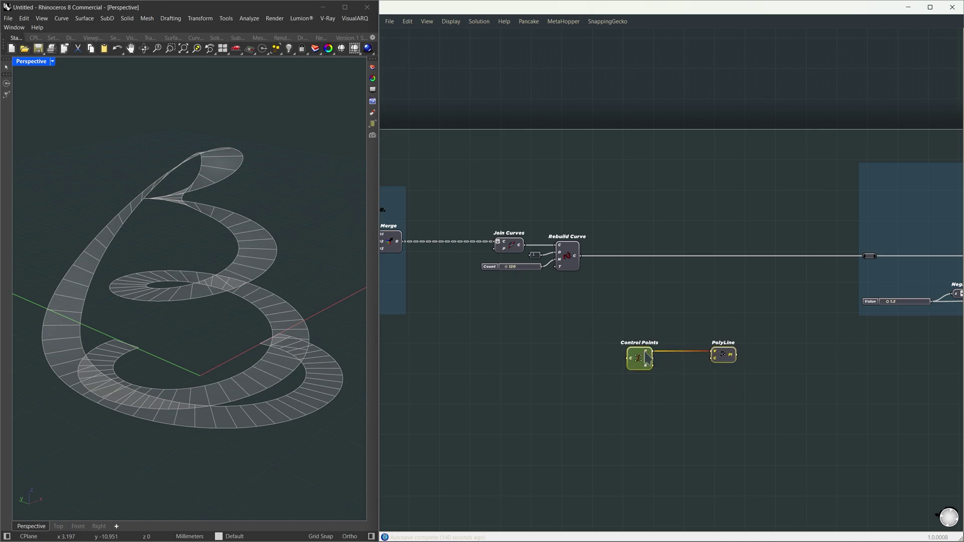
{"action": "left_click", "coordinate": [713, 358]}
{"action": "left_click", "coordinate": [683, 366]}
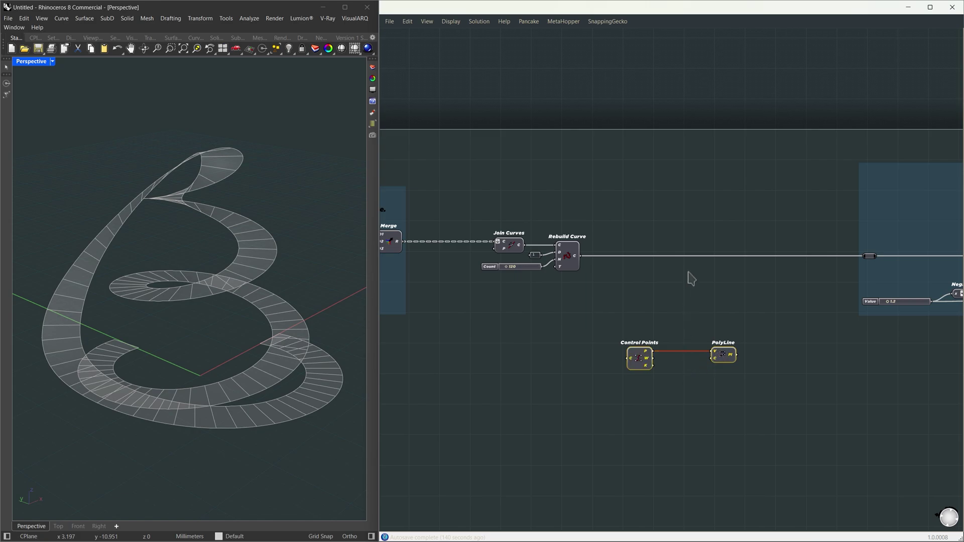
{"action": "key", "text": "ctrl+z"}
{"action": "key", "text": "ctrl+z"}
{"action": "key", "text": "ctrl+z"}
{"action": "key", "text": "ctrl+z"}
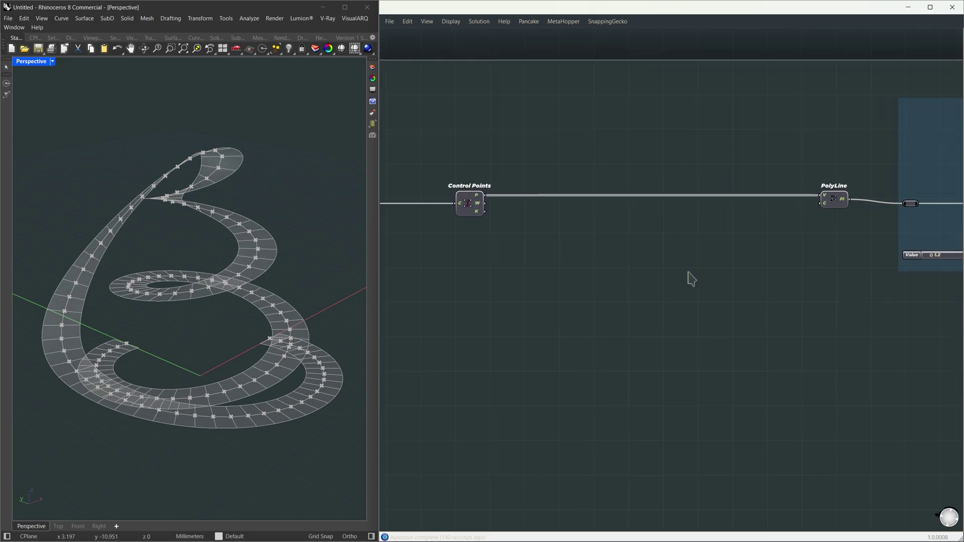
Add Split List with an Index slider of 72 and Merge, routing the Control Points output through them into PolyLine's vertices
{"action": "left_click_drag", "start_coordinate": [574, 290], "coordinate": [720, 359]}
{"action": "key", "text": "ctrl+z"}
{"action": "key", "text": "ctrl+z"}
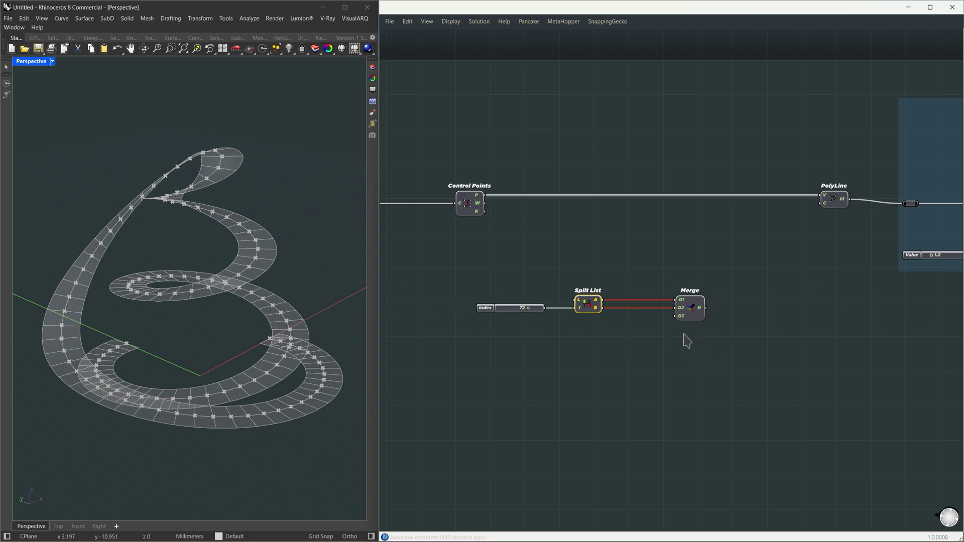
{"action": "left_click_drag", "start_coordinate": [485, 195], "coordinate": [574, 300]}
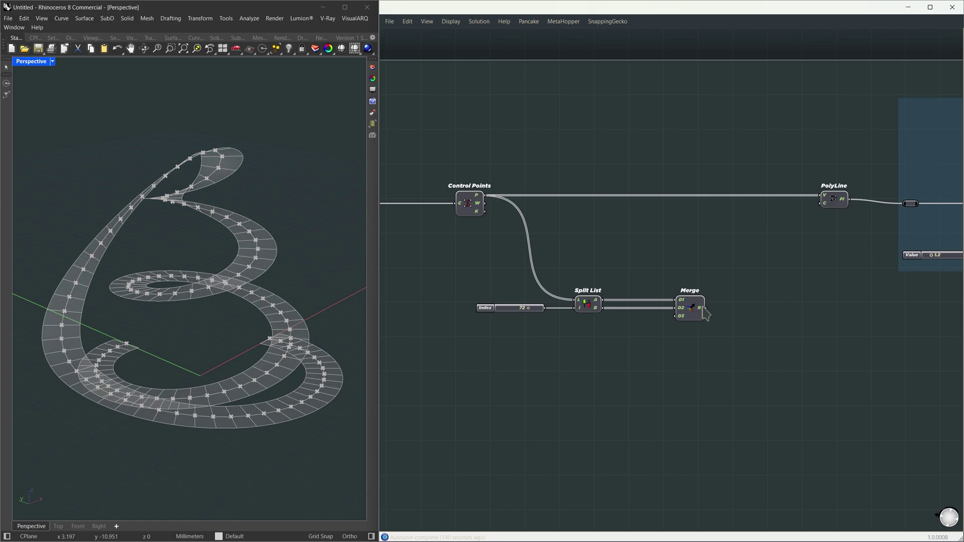
{"action": "left_click_drag", "start_coordinate": [705, 308], "coordinate": [824, 200]}
Align the Index slider, Split List and Merge in line between Control Points and PolyLine
{"action": "key", "text": "ctrl+g"}
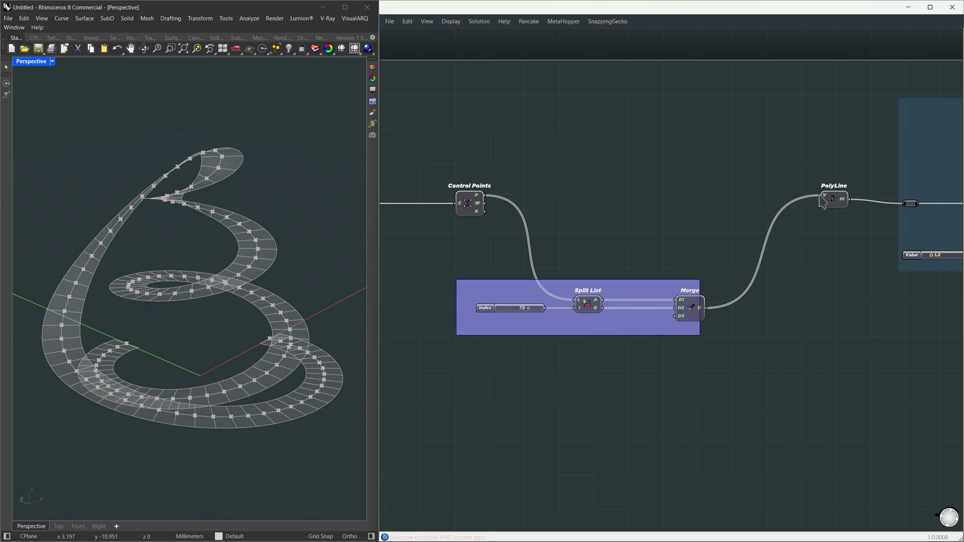
{"action": "left_click_drag", "start_coordinate": [699, 335], "coordinate": [751, 333]}
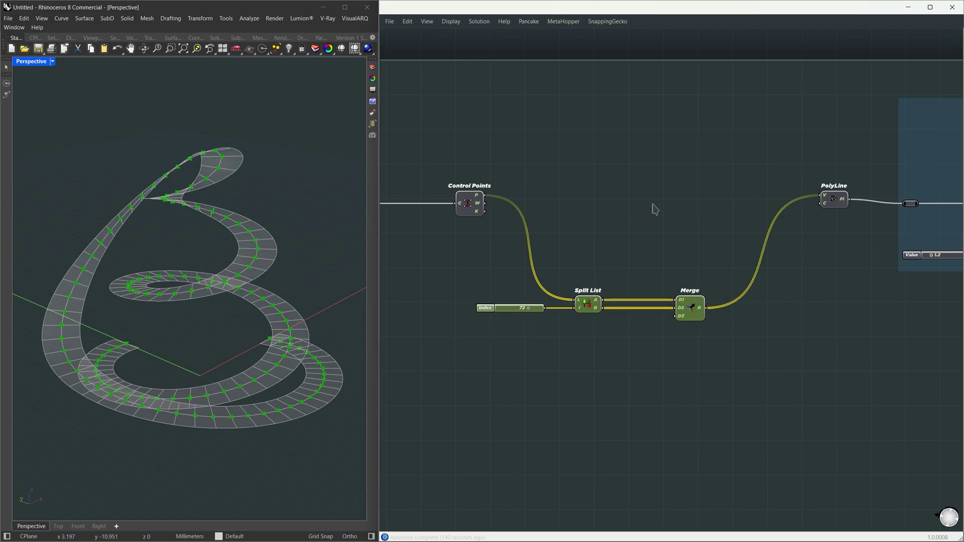
{"action": "key", "text": "ctrl+Up"}
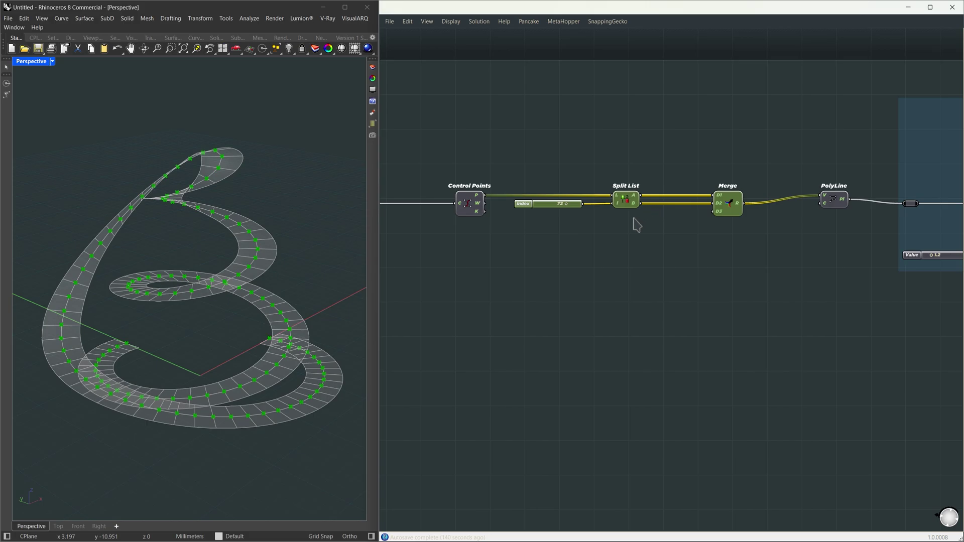
{"action": "left_click", "coordinate": [638, 222]}
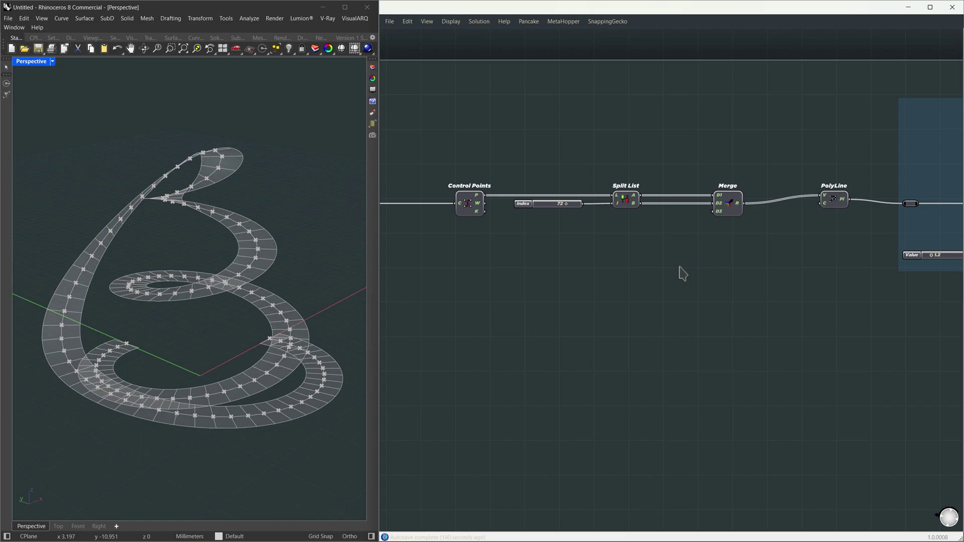
Make room before Merge and route Split List's B output through linked Deconstruct and Construct Point components into Merge D2
{"action": "right_click_drag", "start_coordinate": [679, 267], "coordinate": [606, 267]}
{"action": "left_click_drag", "start_coordinate": [606, 267], "coordinate": [721, 266], "text": "alt"}
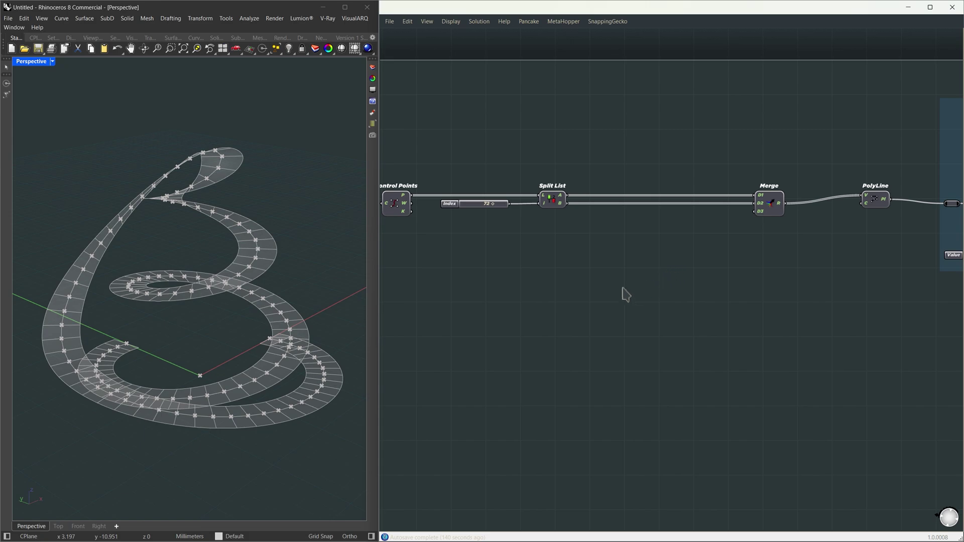
{"action": "left_click_drag", "start_coordinate": [564, 309], "coordinate": [742, 385]}
{"action": "key", "text": "ctrl+v"}
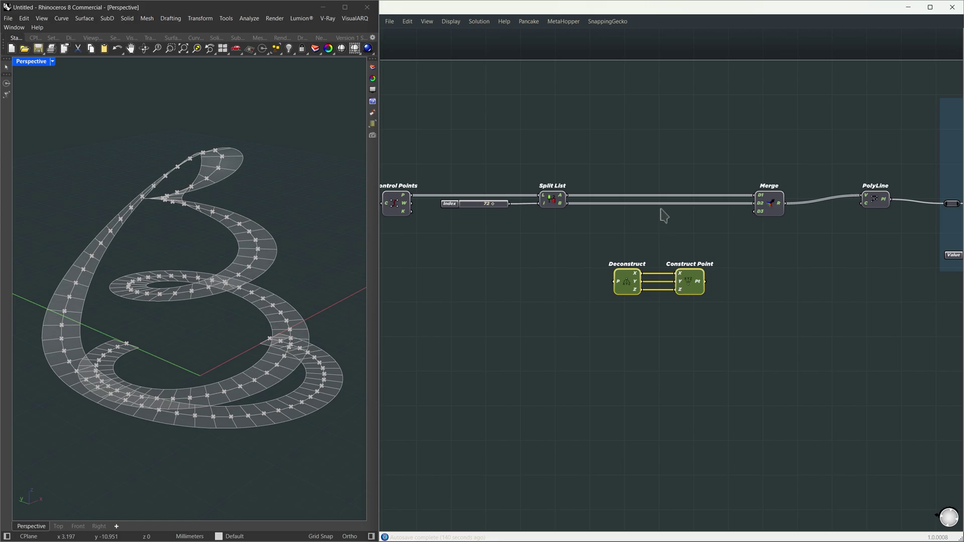
{"action": "key", "text": "ctrl+y"}
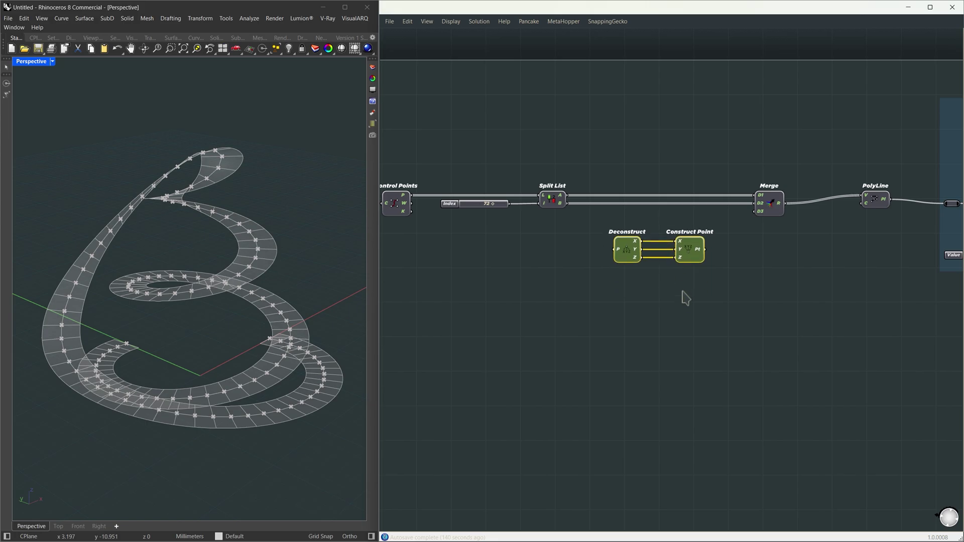
{"action": "key", "text": "ctrl+y"}
{"action": "mouse_move", "coordinate": [636, 258]}
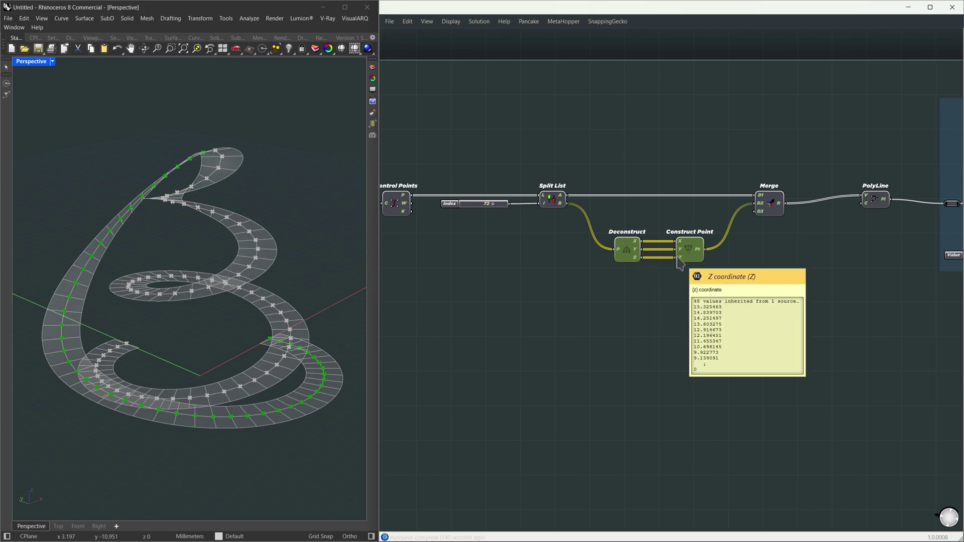
Add Blur Numbers with Strength 1.000 and Iterations 1000 and feed it the Z output of Deconstruct
{"action": "scroll", "coordinate": [676, 282], "scroll_direction": "right", "scroll_amount": 2}
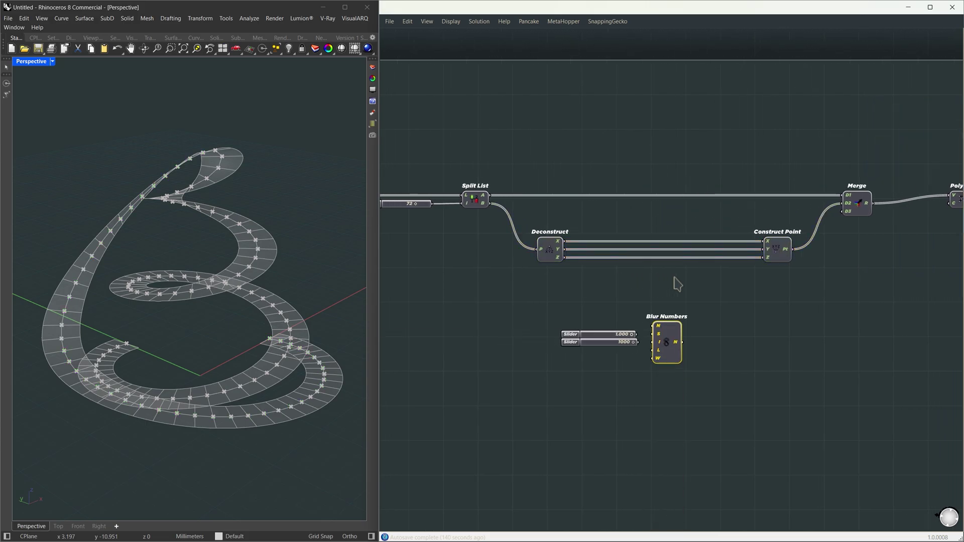
{"action": "left_click_drag", "start_coordinate": [564, 258], "coordinate": [655, 327]}
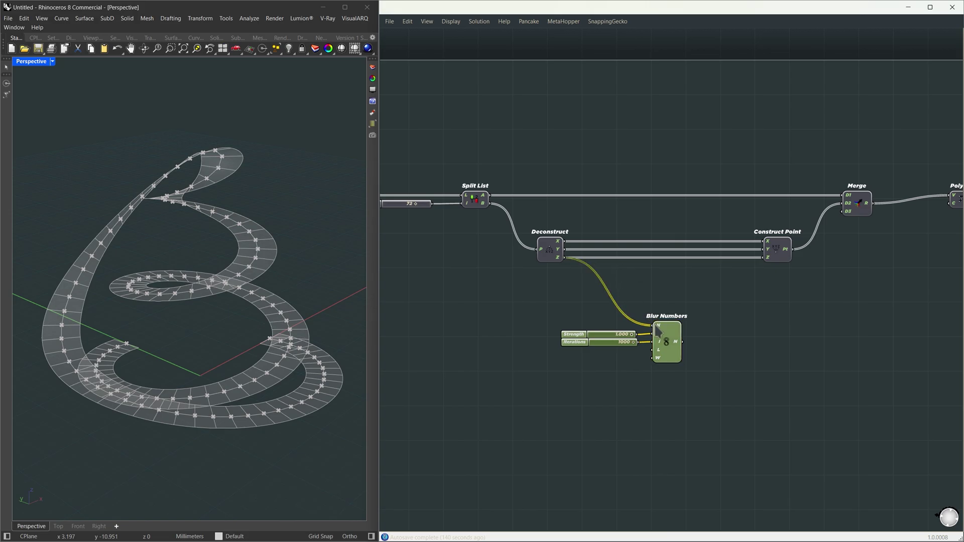
Add a Quick Graph and compare Deconstruct's Z values with the Blur Numbers output
{"action": "double_click", "coordinate": [763, 335]}
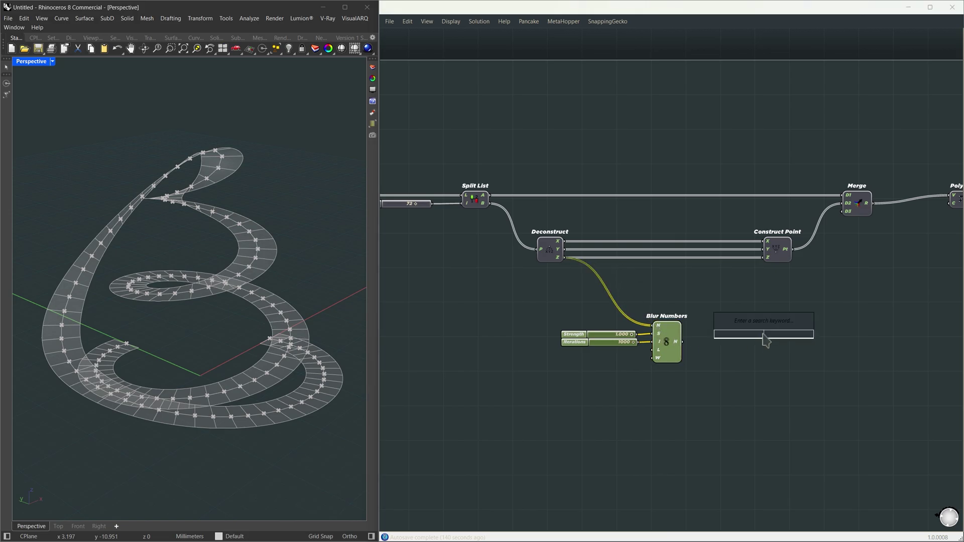
{"action": "type", "text": "quick"}
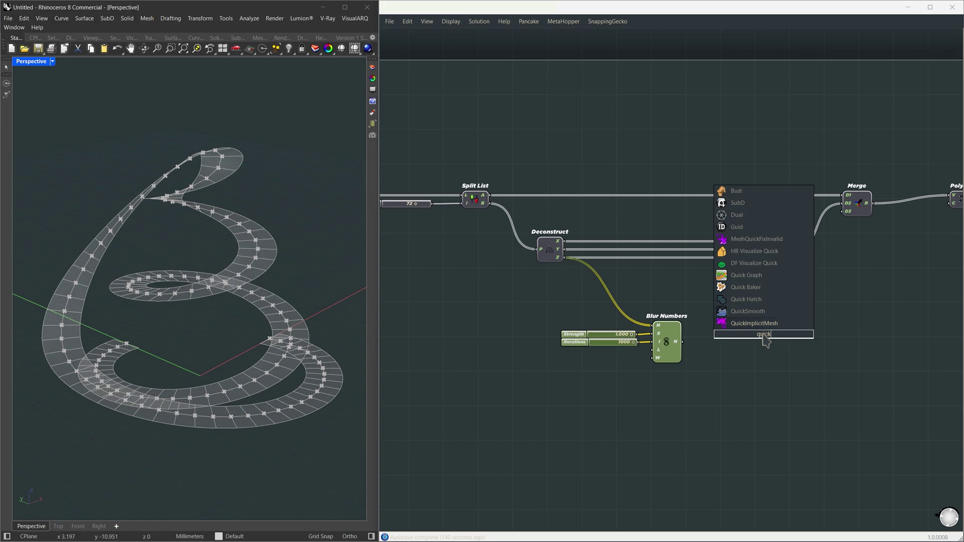
{"action": "type", "text": " graph"}
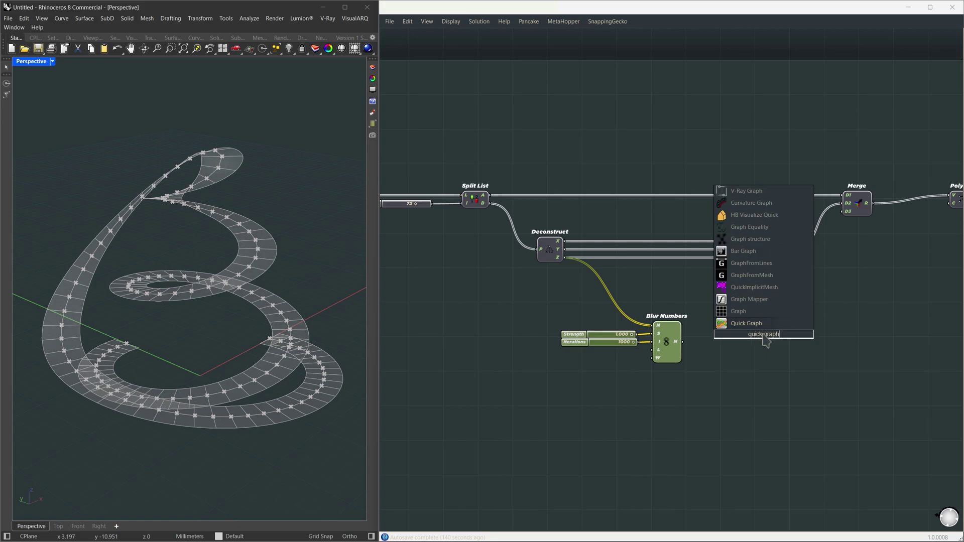
{"action": "key", "text": "Return"}
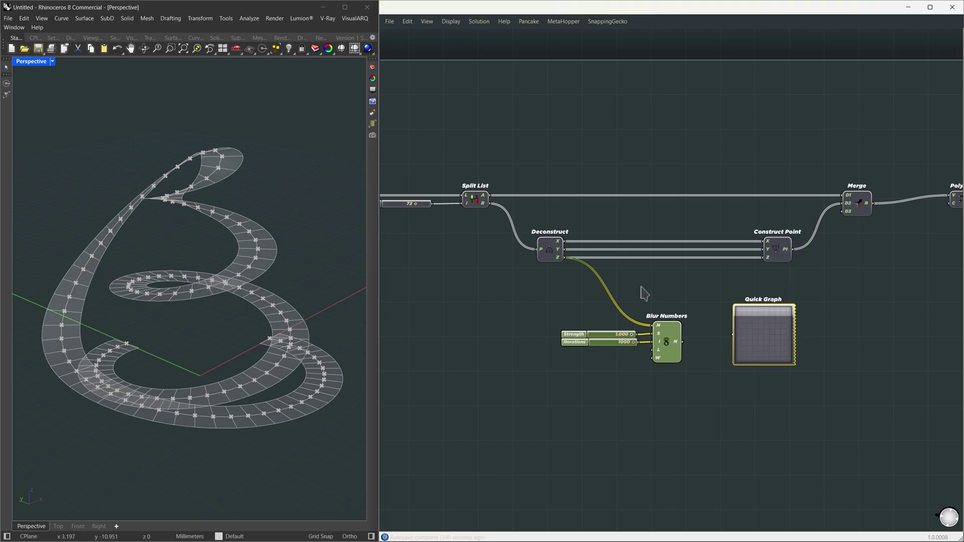
{"action": "left_click_drag", "start_coordinate": [564, 258], "coordinate": [732, 334]}
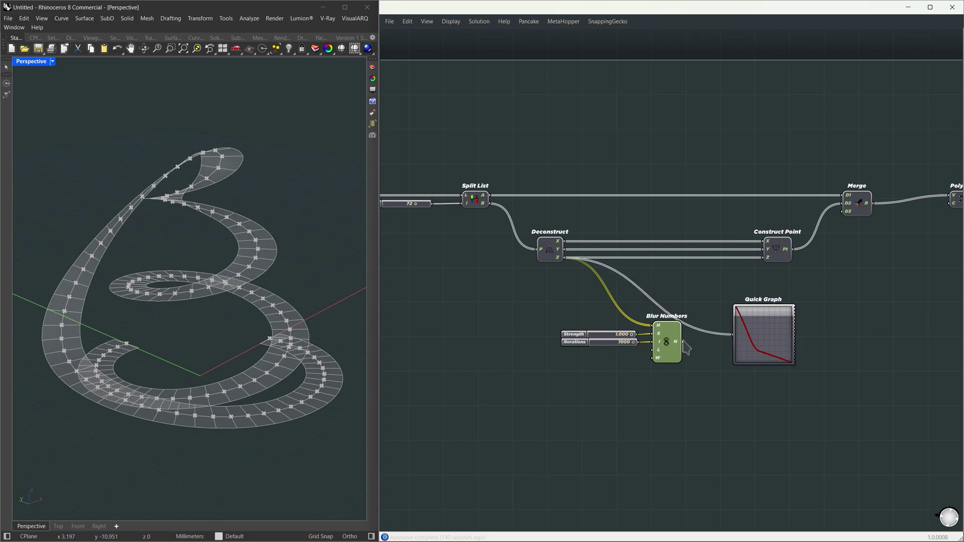
{"action": "left_click_drag", "start_coordinate": [683, 342], "coordinate": [733, 340]}
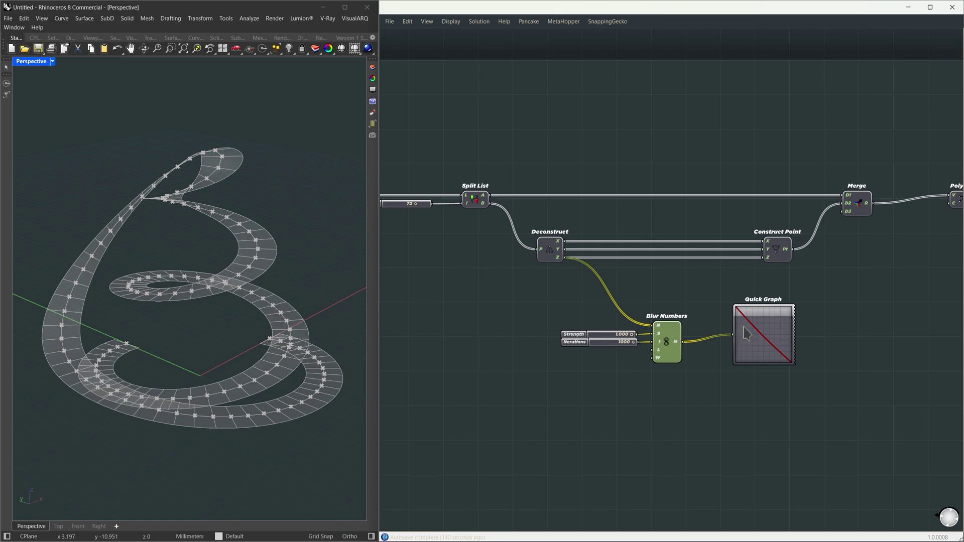
{"action": "left_click", "coordinate": [747, 334]}
{"action": "mouse_move", "coordinate": [632, 343]}
{"action": "left_mouse_down"}
{"action": "mouse_move", "coordinate": [585, 343]}
{"action": "mouse_move", "coordinate": [645, 344]}
{"action": "left_mouse_up"}
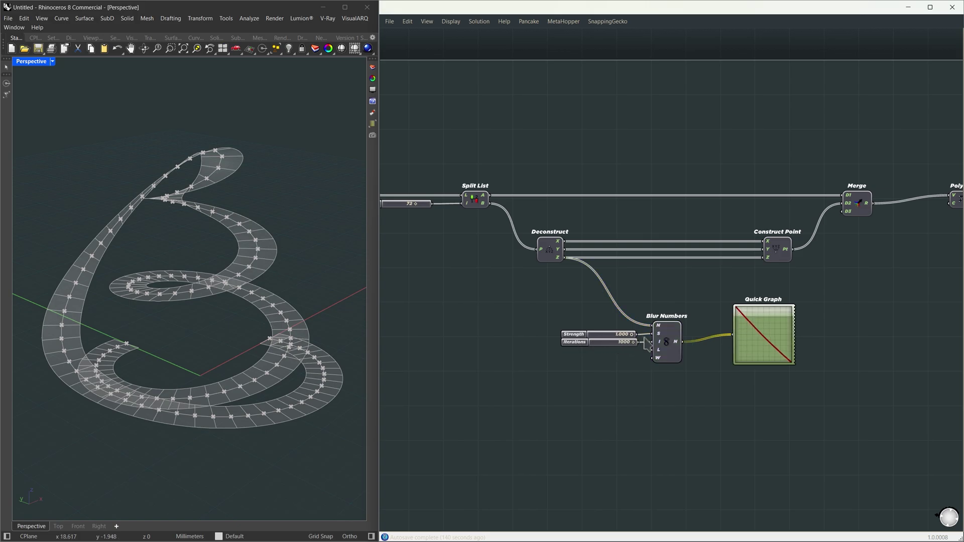
Connect Blur Numbers to Construct Point's Z input, delete the Quick Graph and check the ribbon's top end
{"action": "left_click_drag", "start_coordinate": [681, 342], "coordinate": [765, 259]}
{"action": "key", "text": "Delete"}
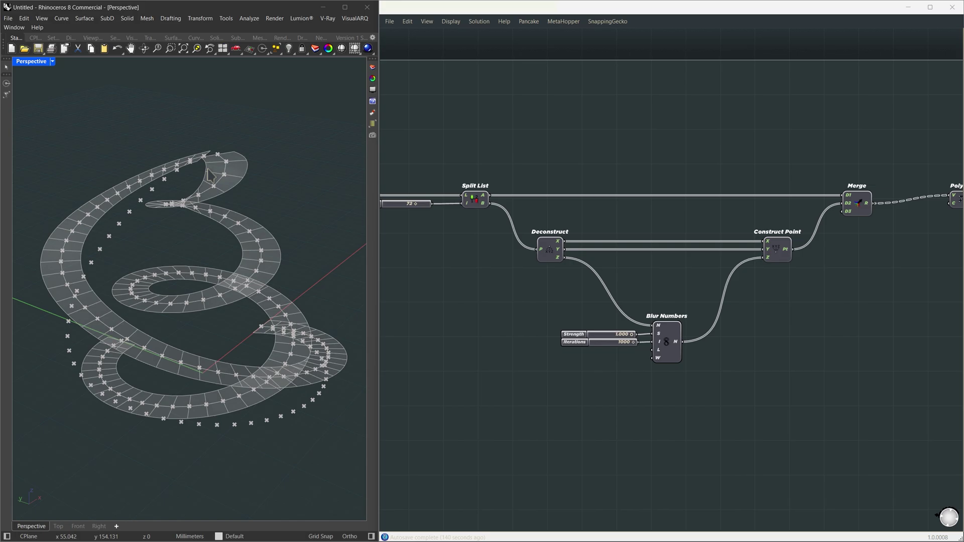
{"action": "right_click_drag", "start_coordinate": [210, 176], "coordinate": [210, 146]}
{"action": "scroll", "coordinate": [206, 143], "scroll_direction": "up", "scroll_amount": 5}
{"action": "left_click_drag", "start_coordinate": [175, 143], "coordinate": [264, 224]}
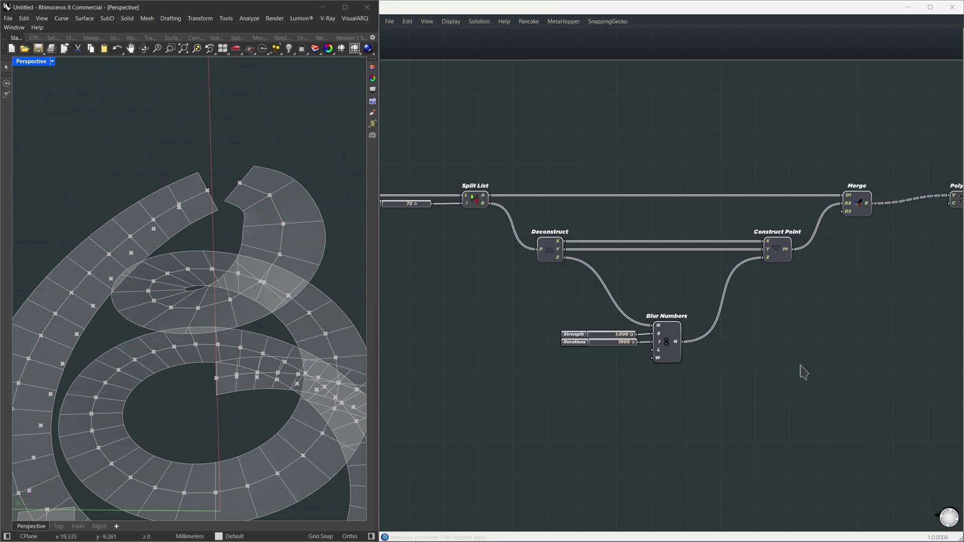
Compare the data paths of the Deconstruct and Blur Numbers outputs with a temporary Param Viewer
{"action": "left_click", "coordinate": [870, 198]}
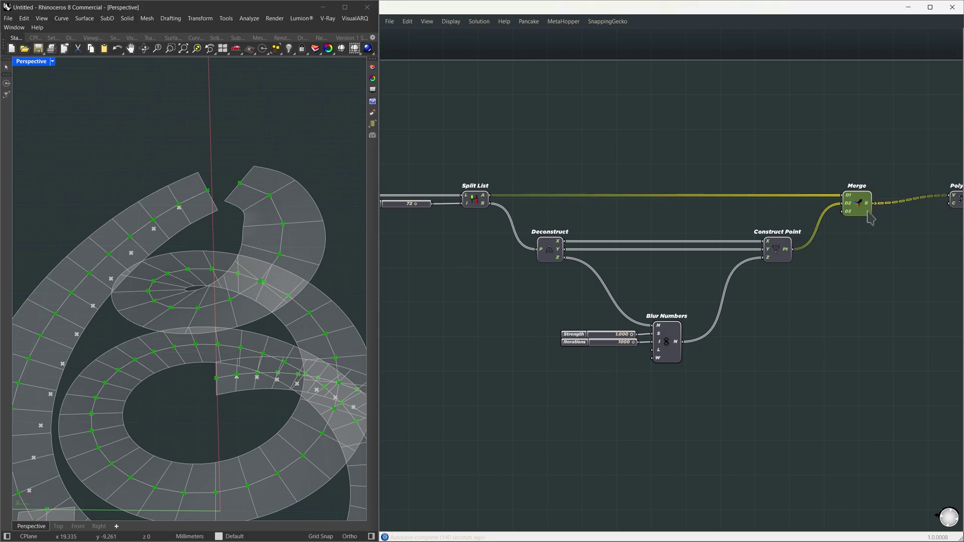
{"action": "double_click", "coordinate": [795, 350]}
{"action": "type", "text": "param"}
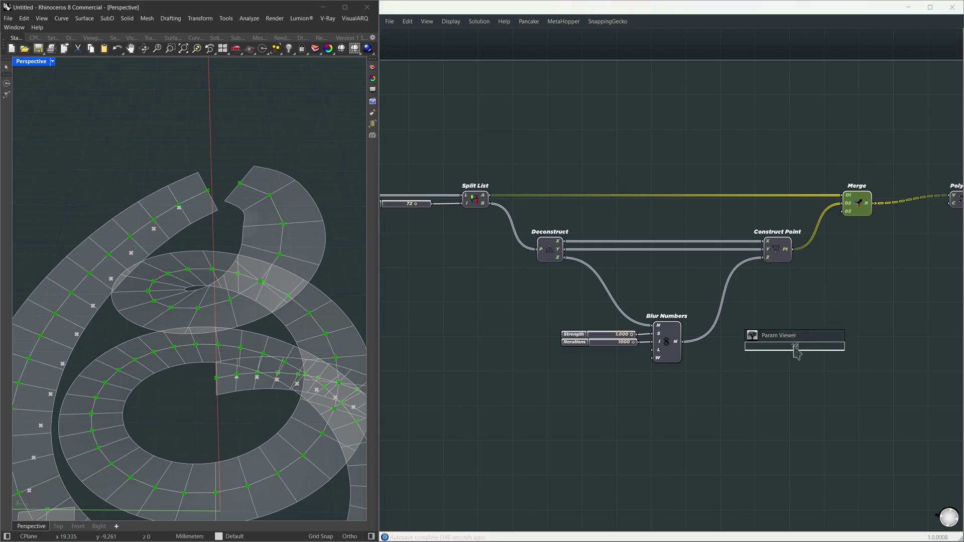
{"action": "key", "text": "Return"}
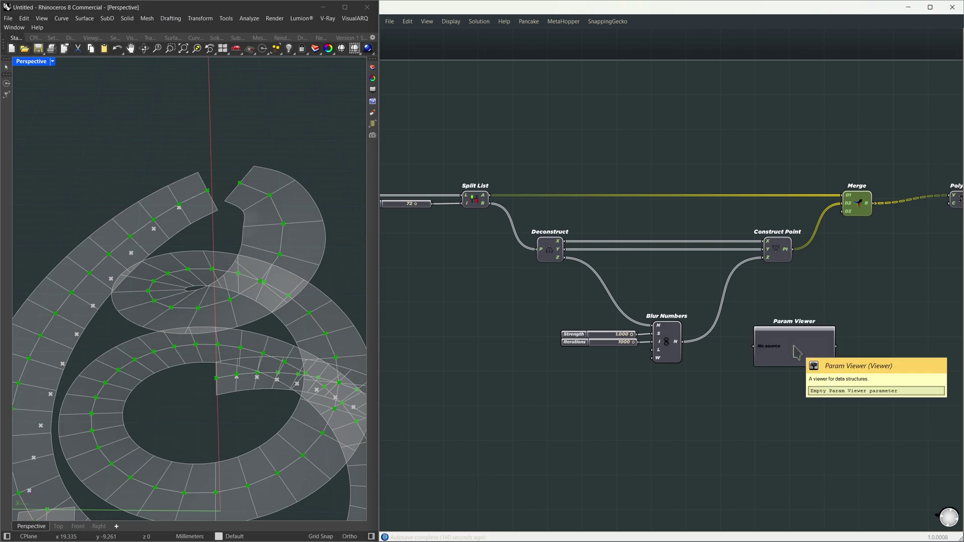
{"action": "left_click_drag", "start_coordinate": [567, 251], "coordinate": [752, 353]}
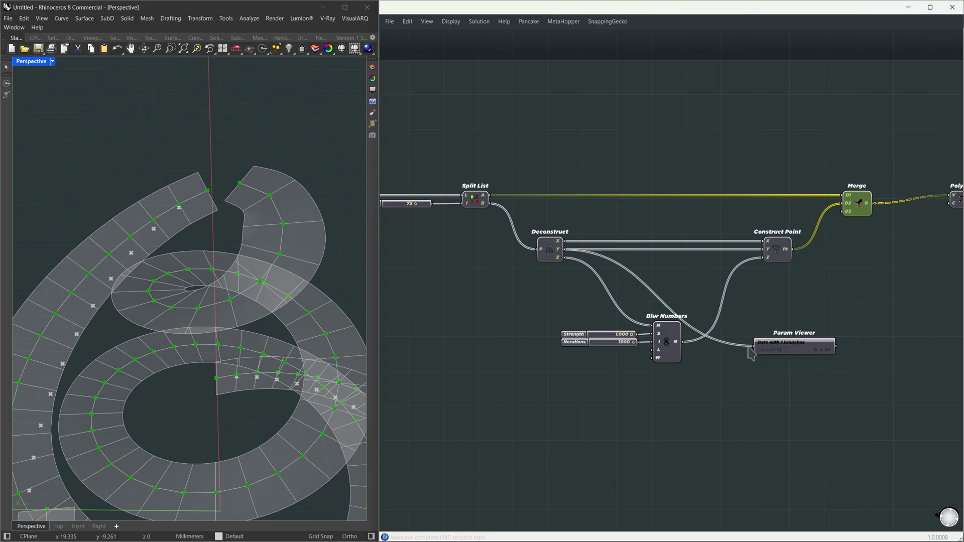
{"action": "left_click", "coordinate": [786, 358]}
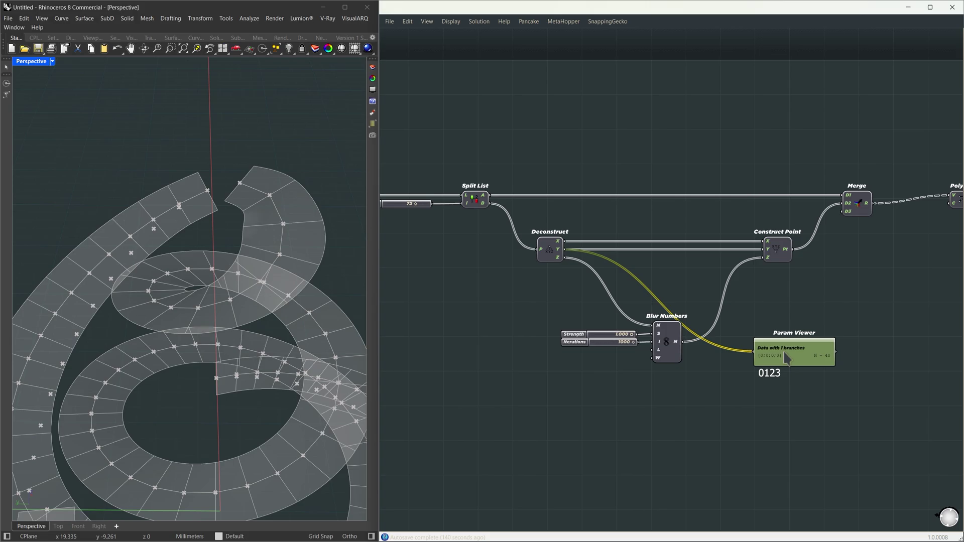
{"action": "left_click_drag", "start_coordinate": [683, 342], "coordinate": [759, 358]}
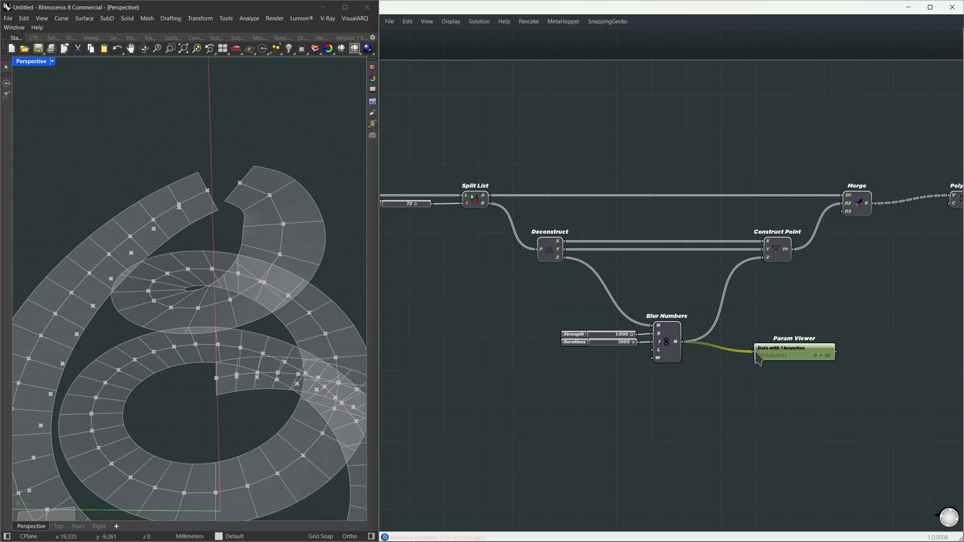
{"action": "left_click", "coordinate": [664, 342]}
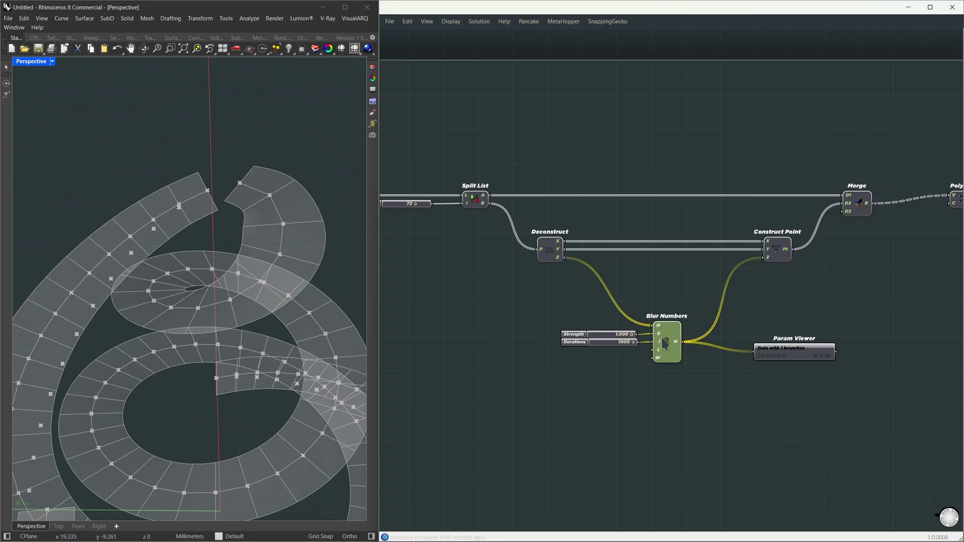
{"action": "key", "text": "ctrl+z"}
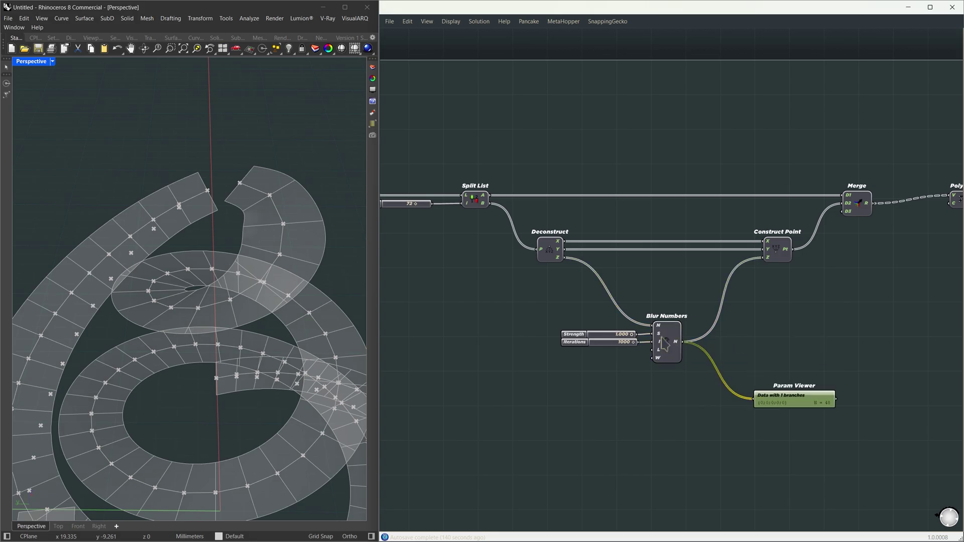
{"action": "key", "text": "Delete"}
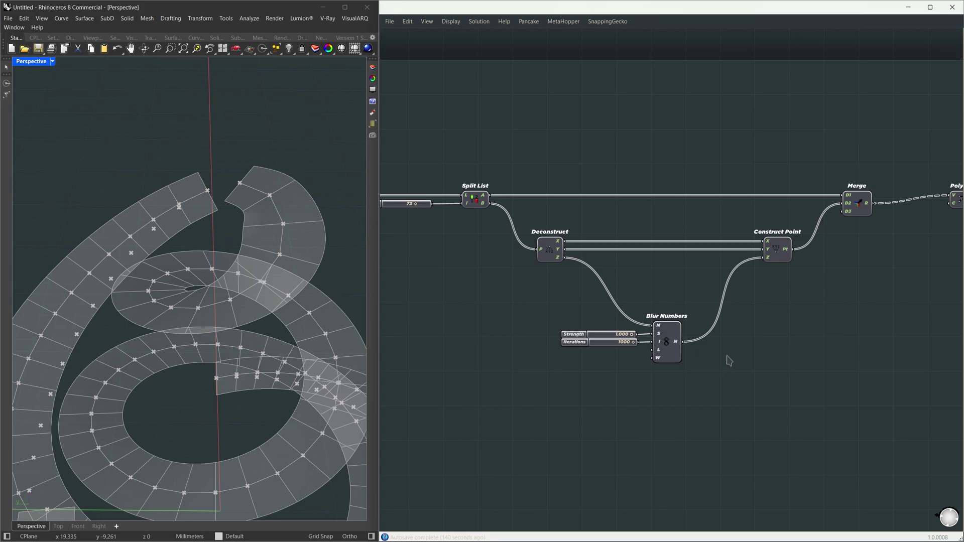
{"action": "double_click", "coordinate": [729, 360]}
{"action": "type", "text": "surify"}
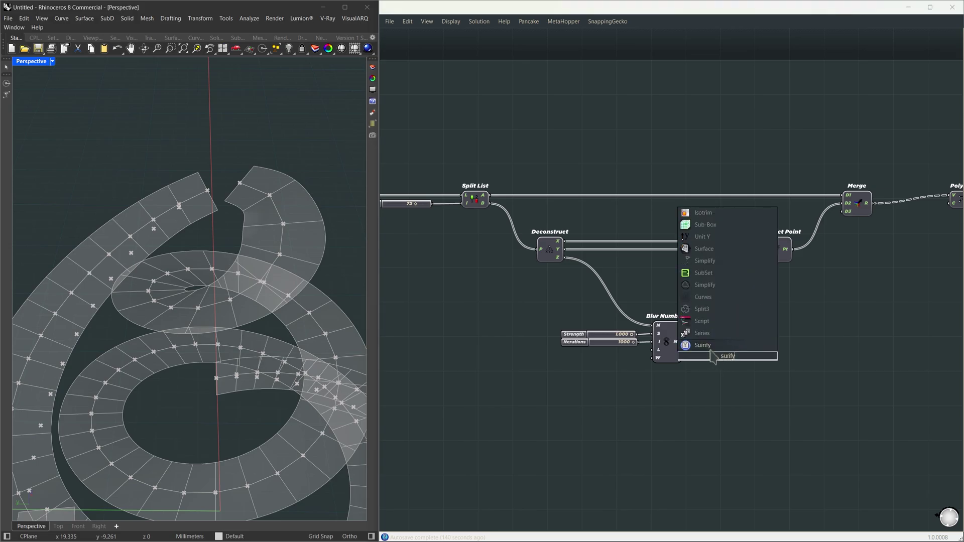
{"action": "left_click", "coordinate": [711, 351]}
{"action": "left_click_drag", "start_coordinate": [682, 342], "coordinate": [720, 356]}
{"action": "left_click_drag", "start_coordinate": [735, 356], "coordinate": [762, 258]}
{"action": "key", "text": "ctrl+z"}
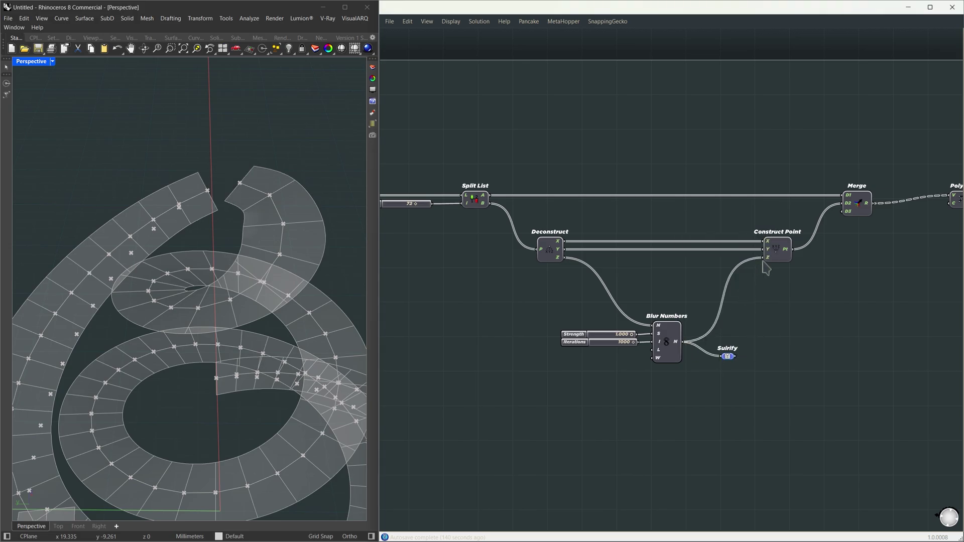
Flatten the number output of Blur Numbers
{"action": "right_click", "coordinate": [679, 344]}
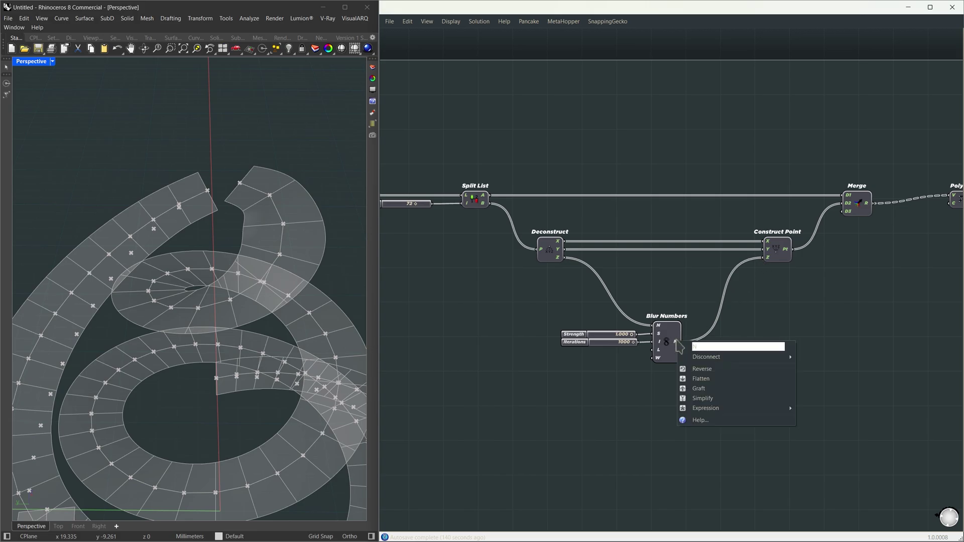
{"action": "left_click", "coordinate": [684, 379]}
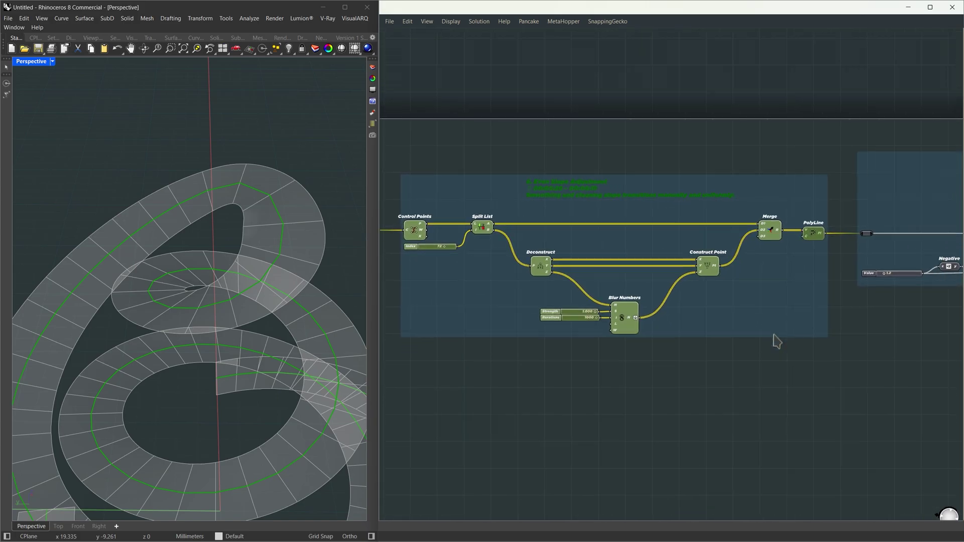
{"action": "left_click", "coordinate": [775, 342]}
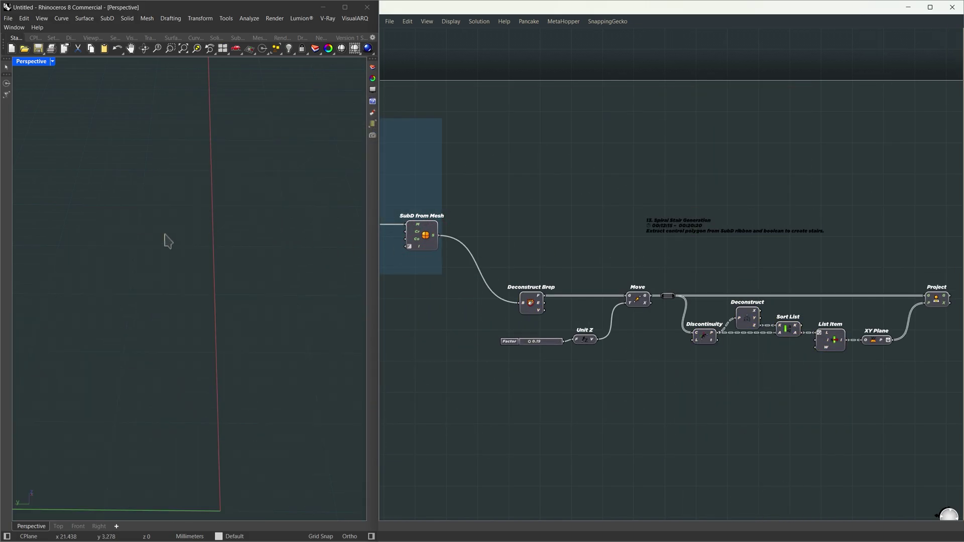
Preview the results of SubD from Mesh, Deconstruct Brep and Move, and examine the moved faces at the ribbon's lower end
{"action": "right_click_drag", "start_coordinate": [166, 239], "coordinate": [209, 281]}
{"action": "left_click", "coordinate": [425, 240]}
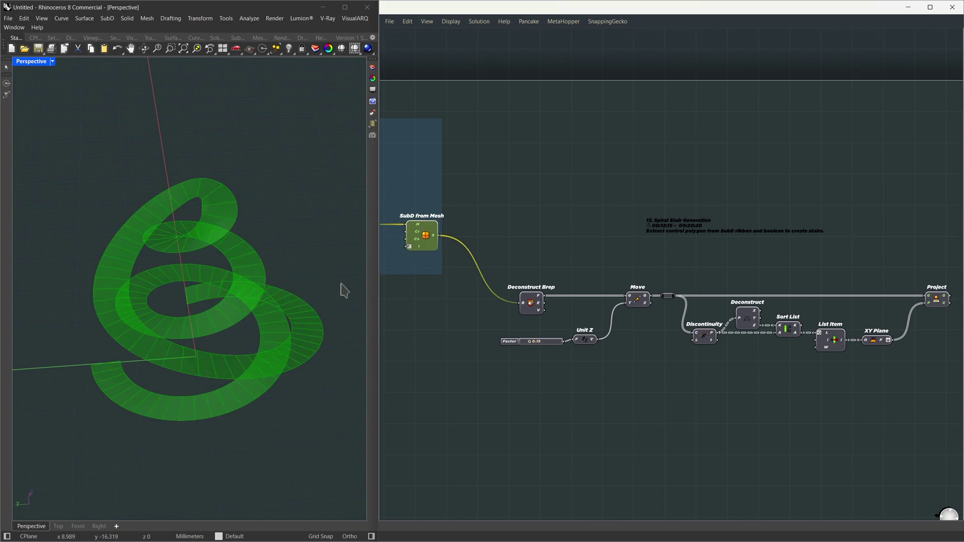
{"action": "scroll", "coordinate": [248, 295], "scroll_direction": "up", "scroll_amount": 2}
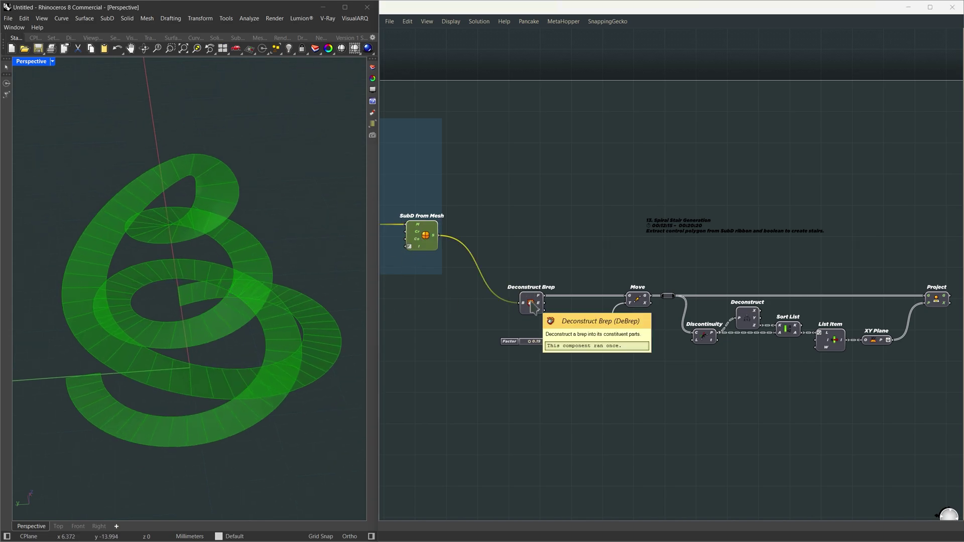
{"action": "left_click", "coordinate": [535, 307]}
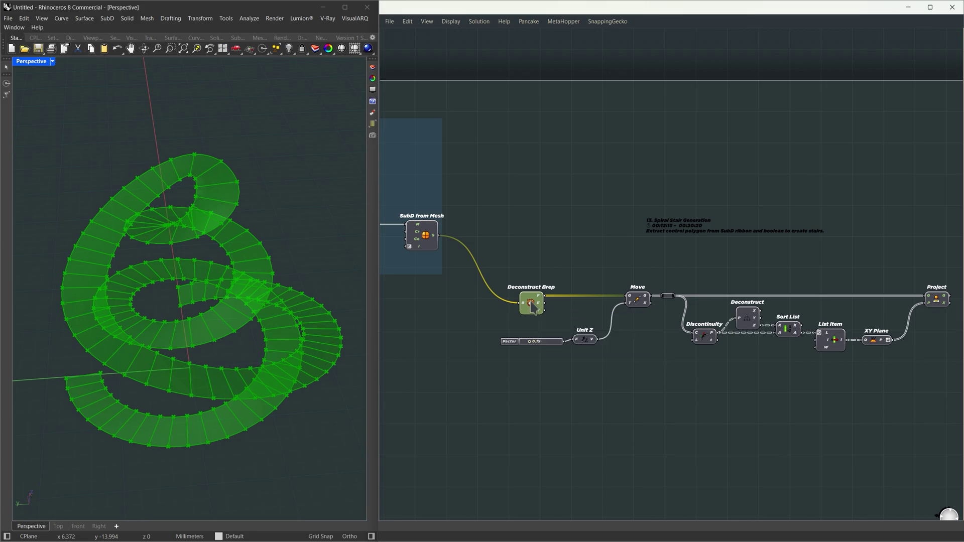
{"action": "left_click", "coordinate": [636, 302]}
{"action": "left_click_drag", "start_coordinate": [531, 342], "coordinate": [529, 343]}
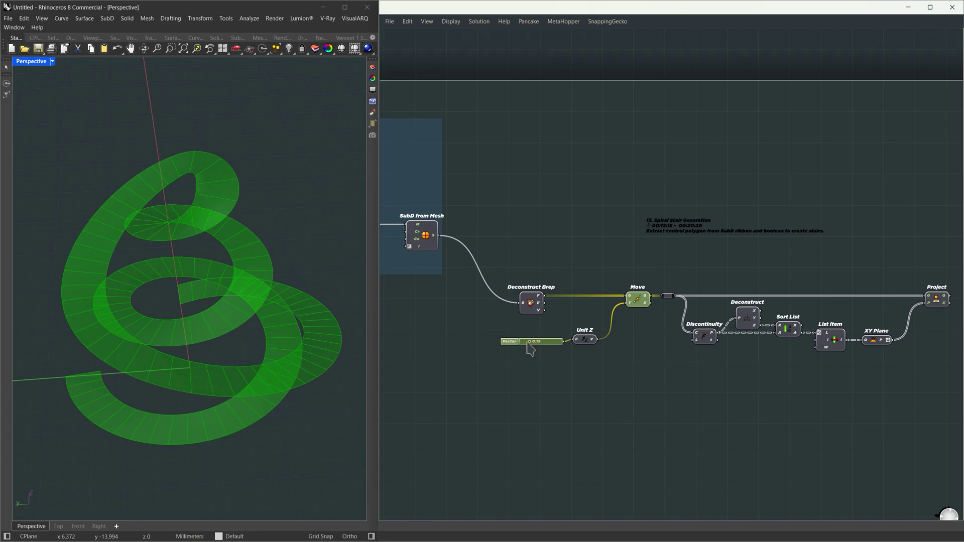
{"action": "right_click_drag", "start_coordinate": [50, 389], "coordinate": [147, 377]}
{"action": "scroll", "coordinate": [209, 419], "scroll_direction": "up", "scroll_amount": 6}
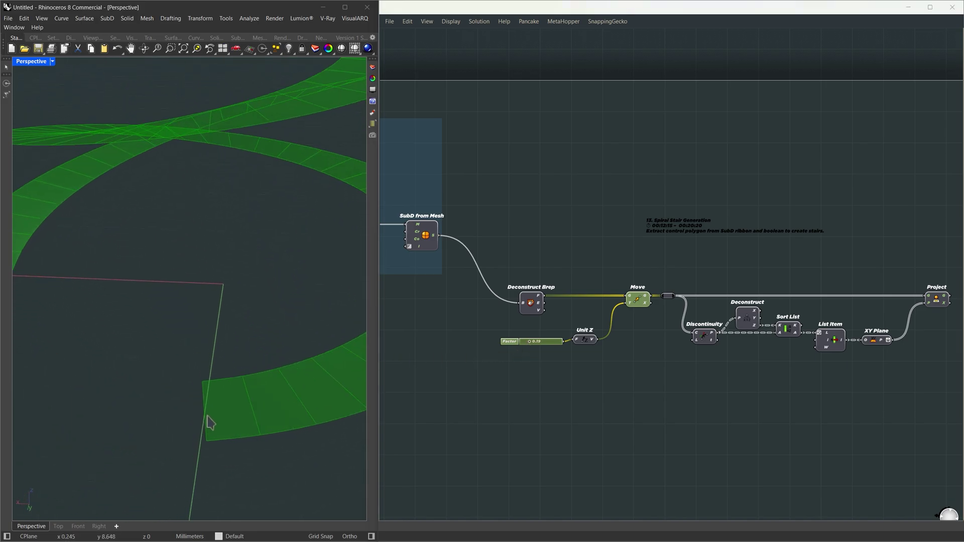
{"action": "right_click_drag", "start_coordinate": [216, 402], "coordinate": [180, 370]}
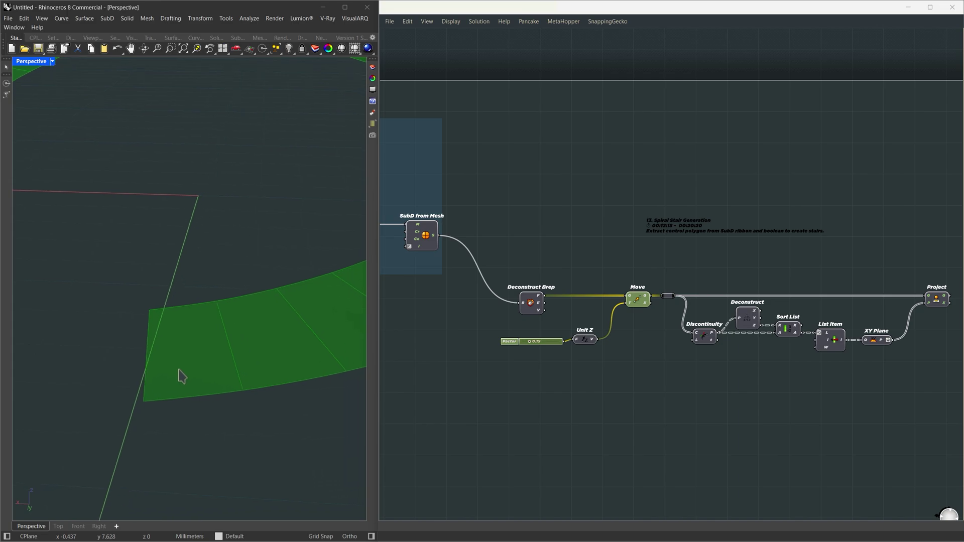
Inspect how Discontinuity, Deconstruct and Sort List order each face's corner points by their Z value
{"action": "left_click", "coordinate": [703, 341]}
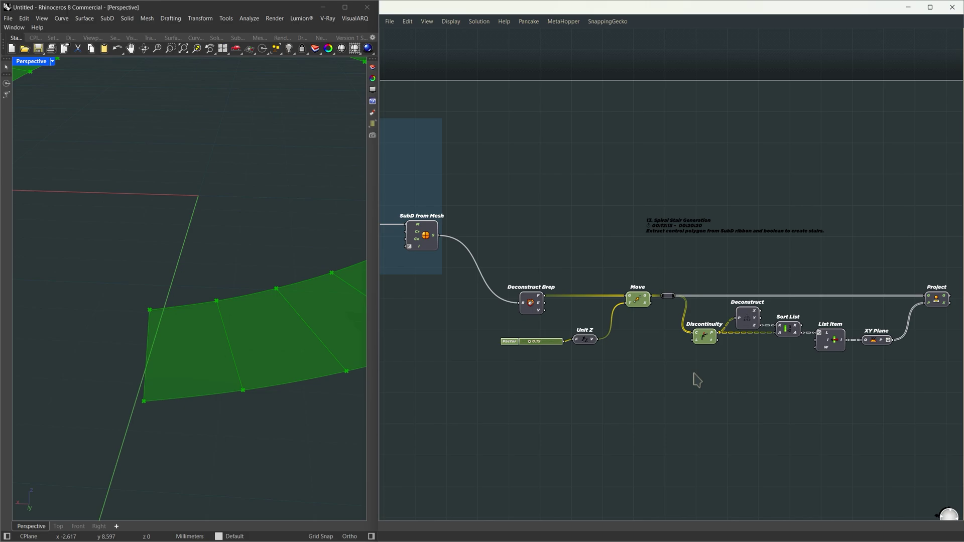
{"action": "left_click", "coordinate": [746, 339]}
{"action": "left_click", "coordinate": [746, 324]}
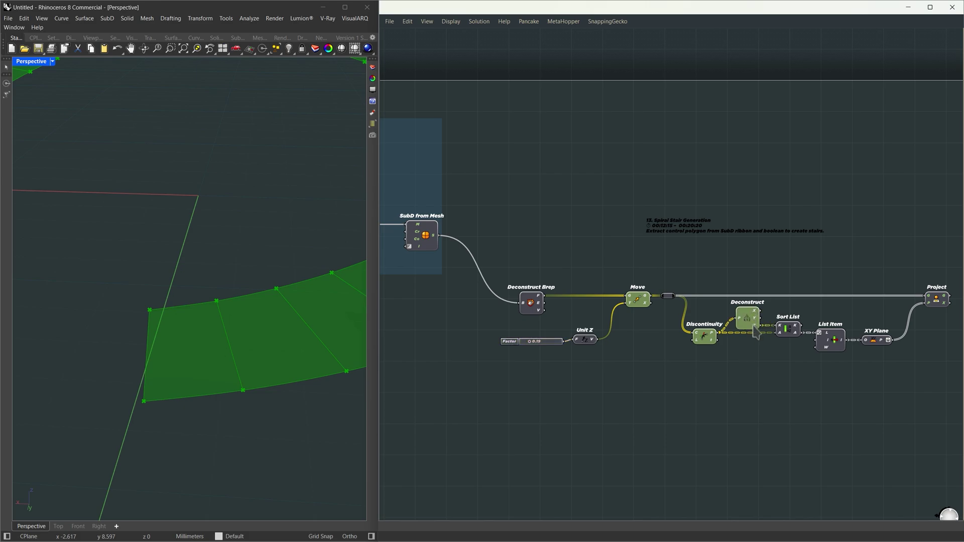
{"action": "left_click", "coordinate": [803, 334]}
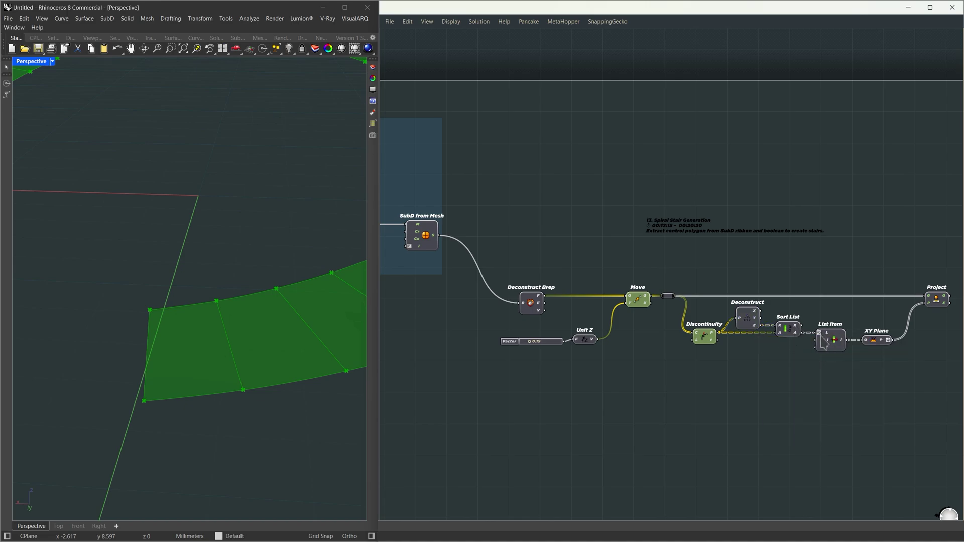
Turn Reverse off and back on for List Item's list input
{"action": "right_click", "coordinate": [819, 333]}
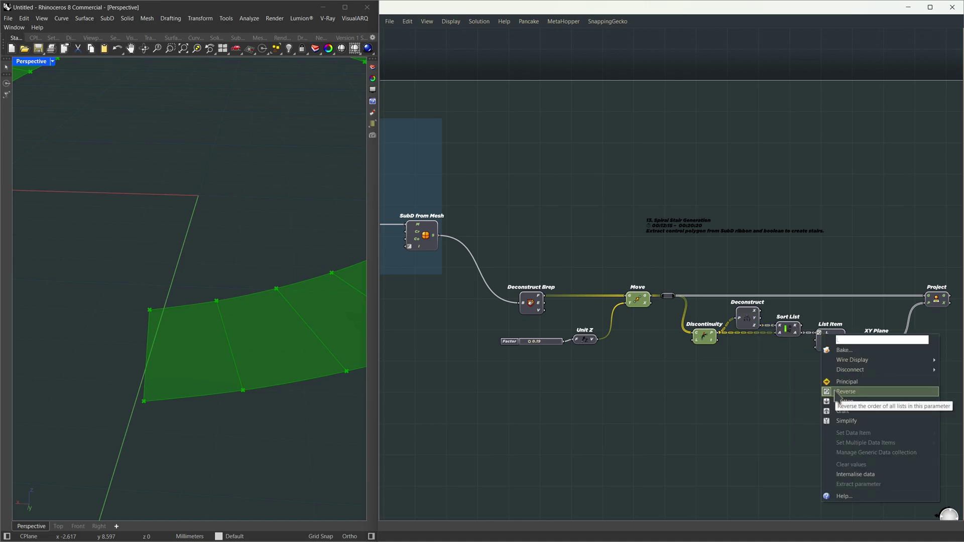
{"action": "left_click", "coordinate": [841, 403]}
{"action": "right_click", "coordinate": [827, 333]}
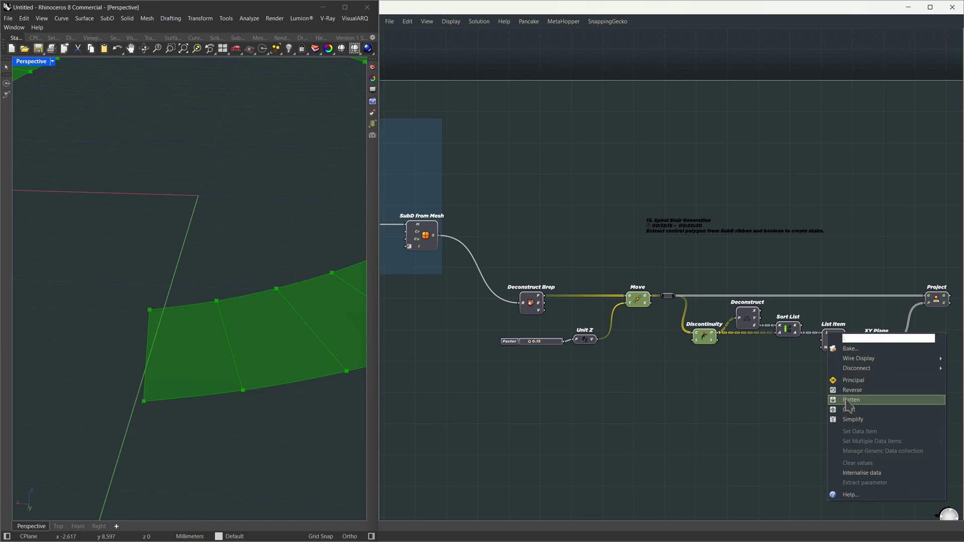
{"action": "left_click", "coordinate": [839, 390]}
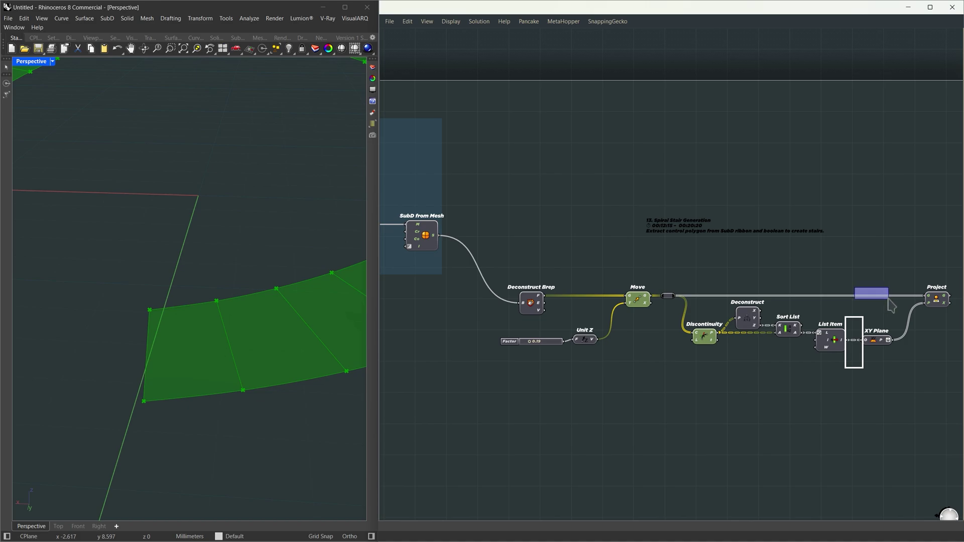
Check the Flatten setting on XY Plane's plane output
{"action": "left_click_drag", "start_coordinate": [904, 336], "coordinate": [894, 341]}
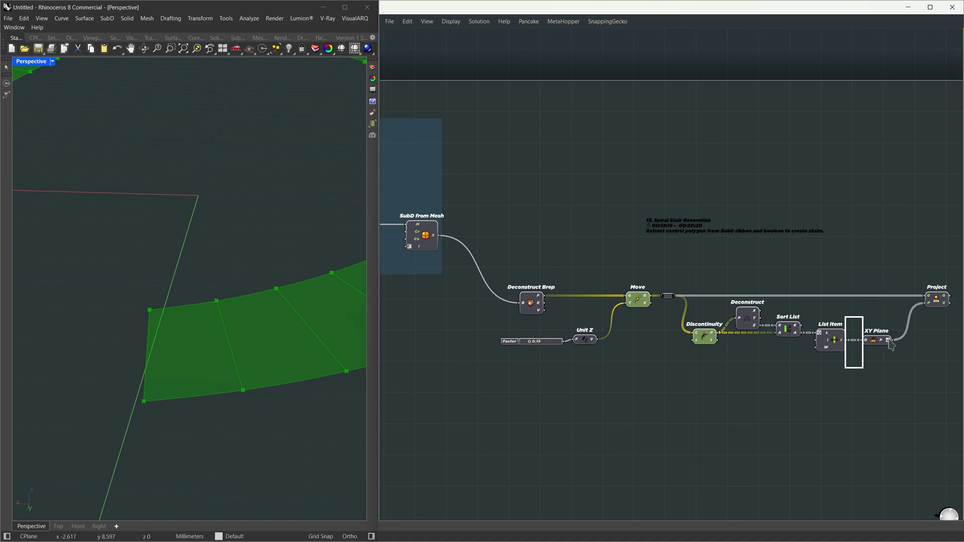
{"action": "right_click", "coordinate": [889, 340]}
{"action": "left_click", "coordinate": [904, 326]}
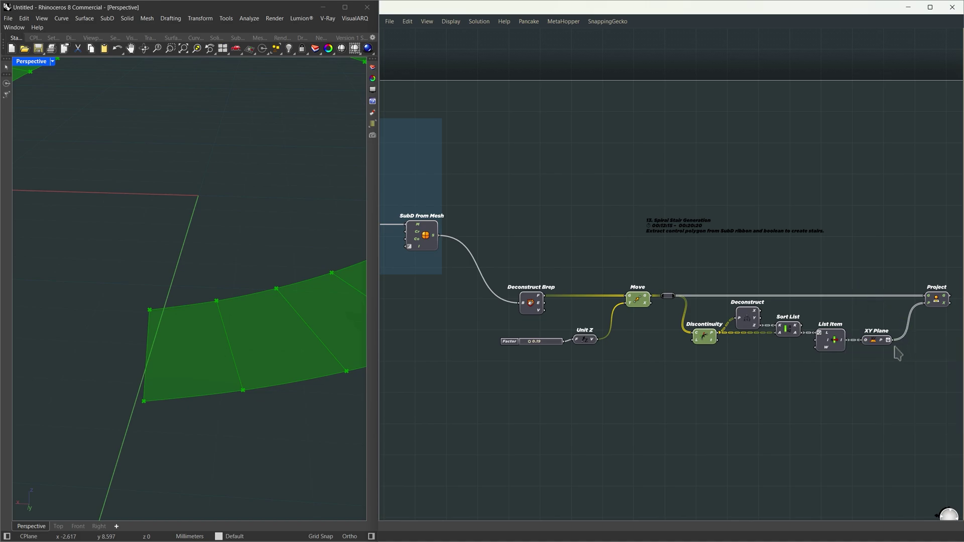
{"action": "right_click", "coordinate": [889, 340]}
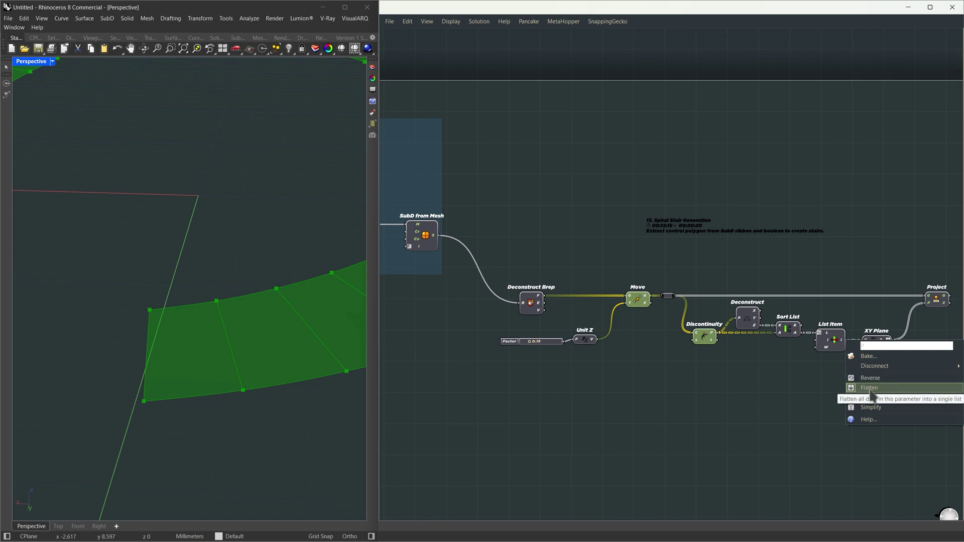
Compare the flat treads produced by Project with the faces from Deconstruct Brep and Move along the whole spiral
{"action": "left_click", "coordinate": [937, 300]}
{"action": "left_click", "coordinate": [531, 303]}
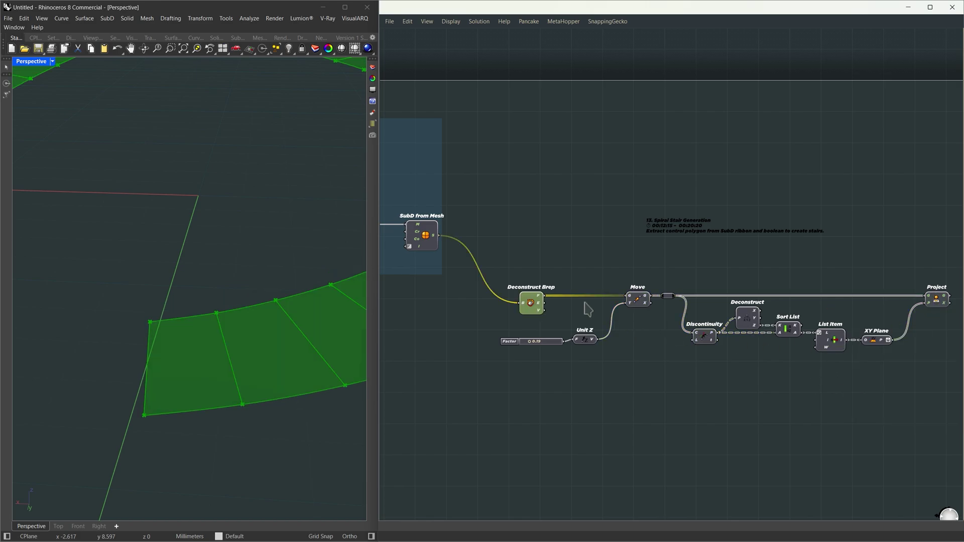
{"action": "left_click", "coordinate": [935, 297]}
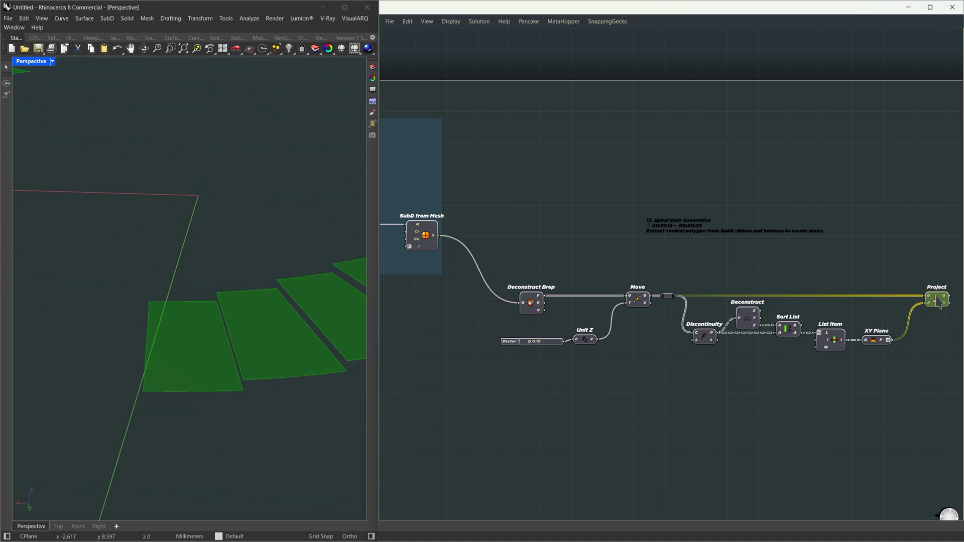
{"action": "left_click", "coordinate": [638, 302]}
{"action": "left_click", "coordinate": [937, 299]}
{"action": "scroll", "coordinate": [221, 431], "scroll_direction": "down", "scroll_amount": 3}
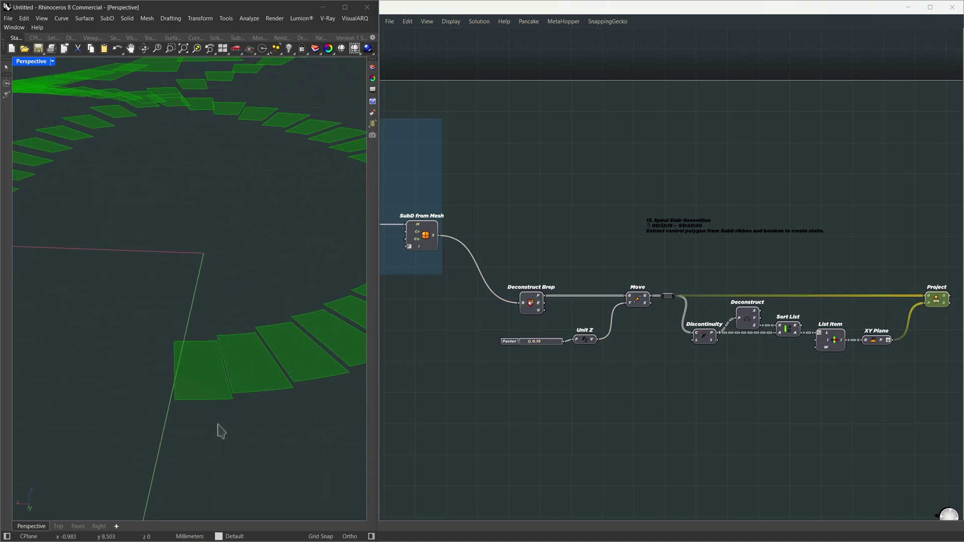
{"action": "scroll", "coordinate": [222, 432], "scroll_direction": "down", "scroll_amount": 3}
{"action": "scroll", "coordinate": [258, 359], "scroll_direction": "down", "scroll_amount": 3}
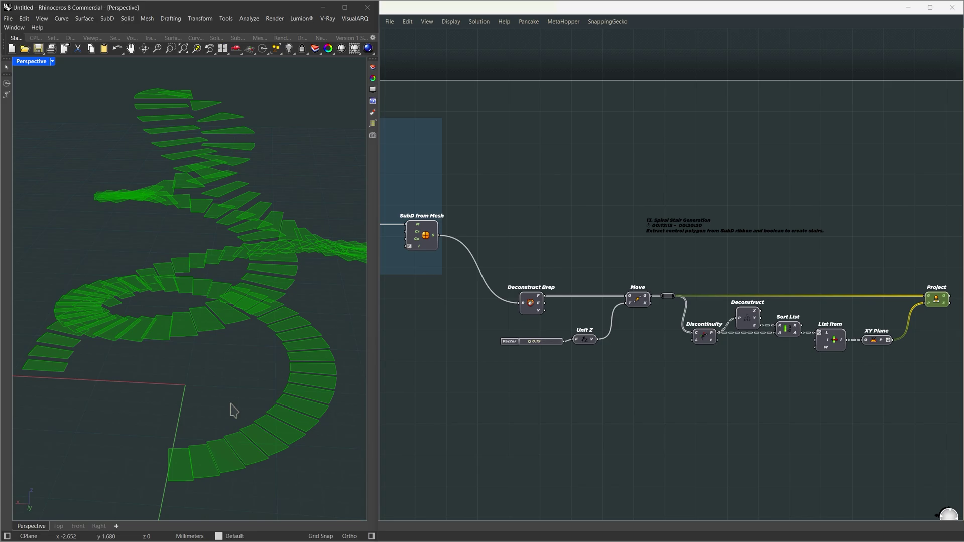
{"action": "left_click", "coordinate": [639, 301]}
{"action": "left_click", "coordinate": [939, 298]}
{"action": "left_click", "coordinate": [798, 280]}
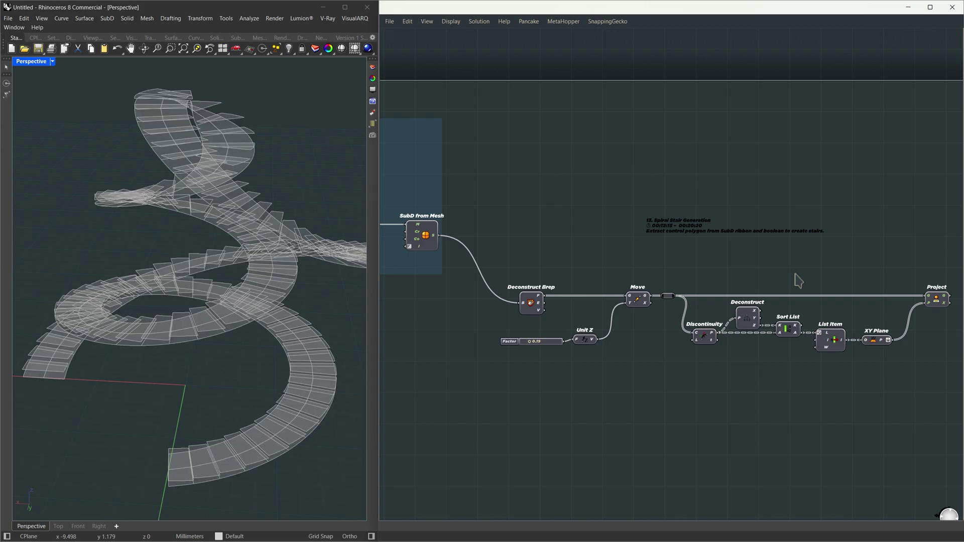
Place two Surface parameters, fed by Deconstruct Brep's faces and Project's geometry, beyond the Project component
{"action": "key", "text": "ctrl+z"}
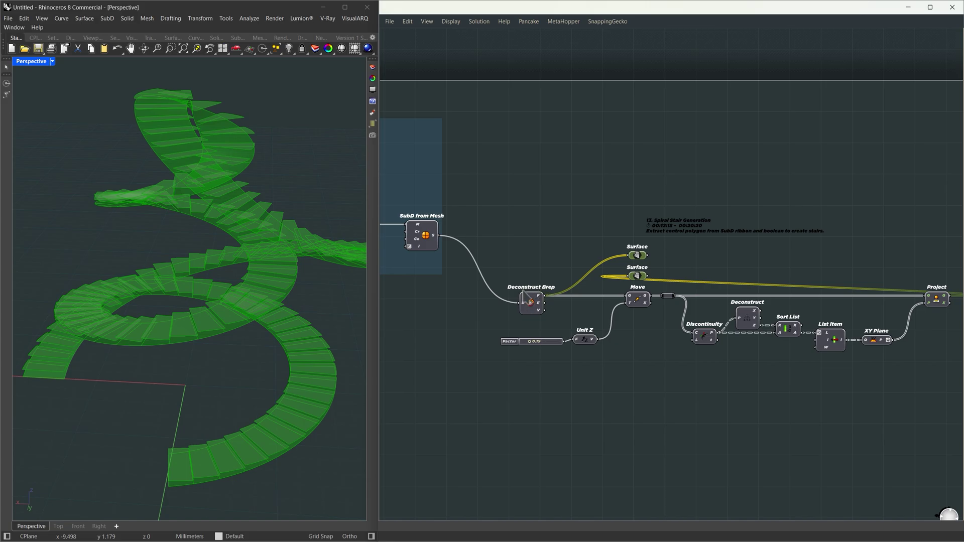
{"action": "left_click", "coordinate": [528, 303], "text": "shift"}
{"action": "left_click", "coordinate": [937, 300], "text": "shift"}
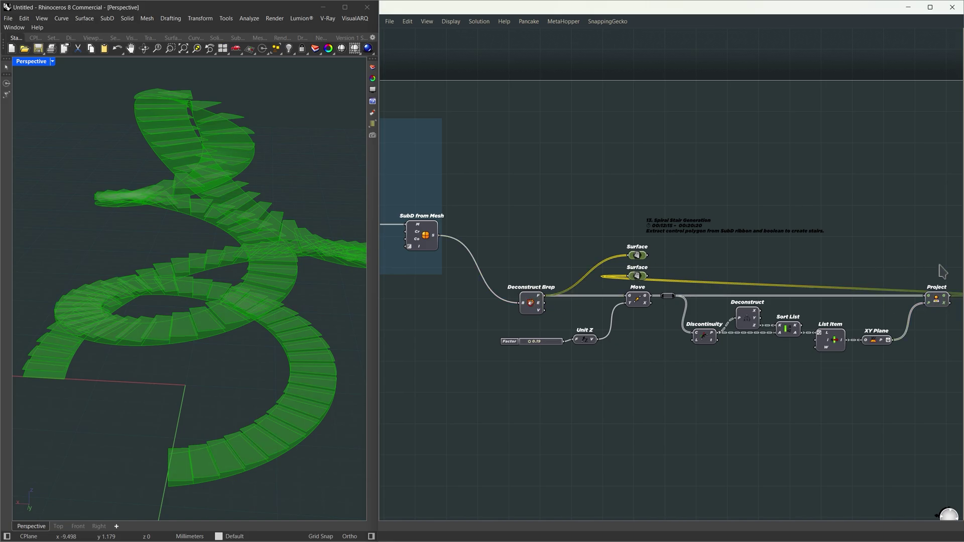
{"action": "left_click_drag", "start_coordinate": [637, 255], "coordinate": [962, 255]}
{"action": "double_click", "coordinate": [939, 255]}
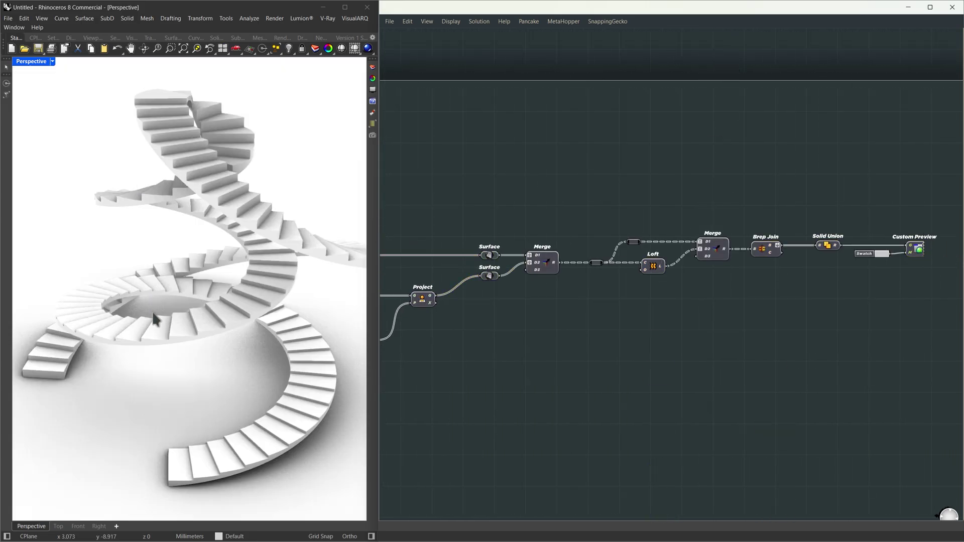
Review the rendered staircase and set the Perspective viewport's display mode to Shaded
{"action": "scroll", "coordinate": [153, 317], "scroll_direction": "down", "scroll_amount": 2}
{"action": "right_click_drag", "start_coordinate": [153, 318], "coordinate": [193, 321]}
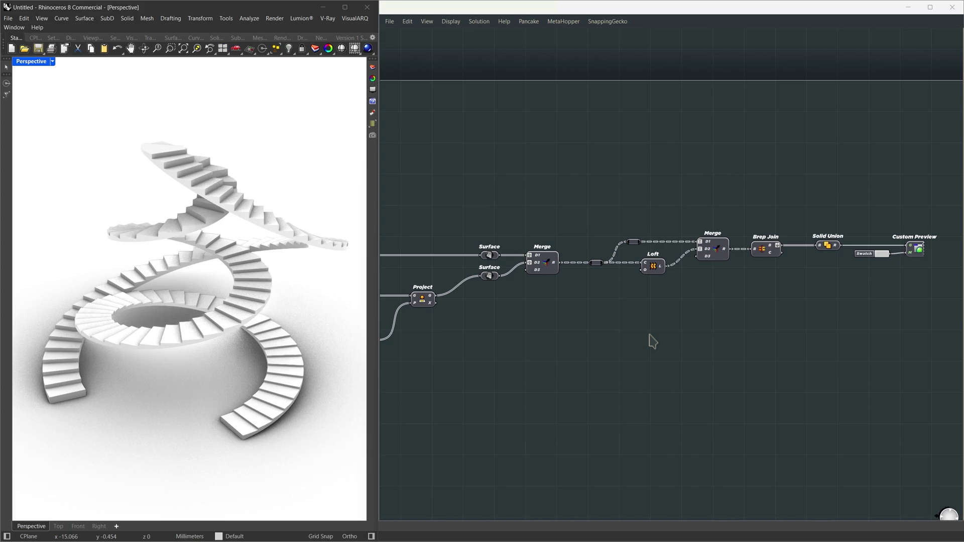
{"action": "left_click", "coordinate": [52, 62]}
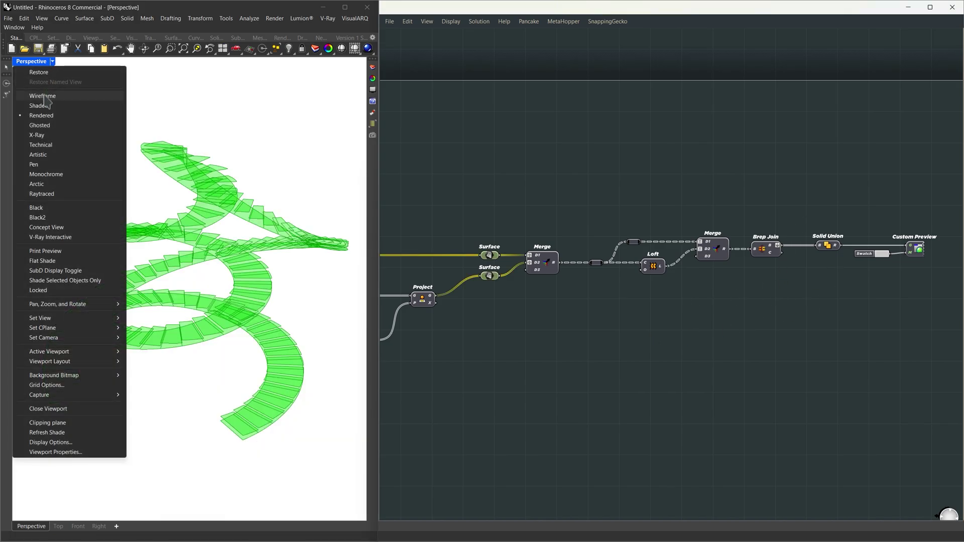
{"action": "left_click", "coordinate": [44, 106]}
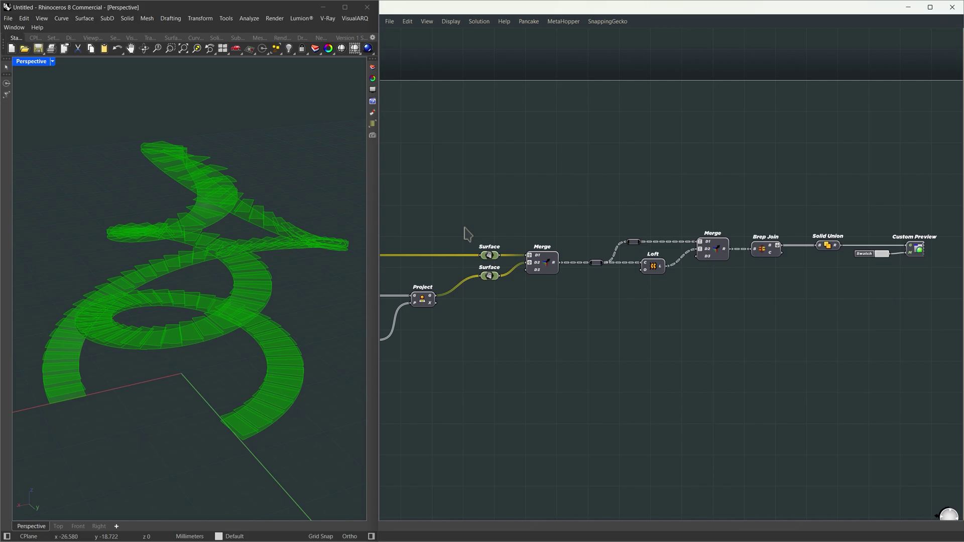
Preview the first Merge and the Loft results, examining the lofted step sides at the staircase's lower end
{"action": "left_click", "coordinate": [547, 270]}
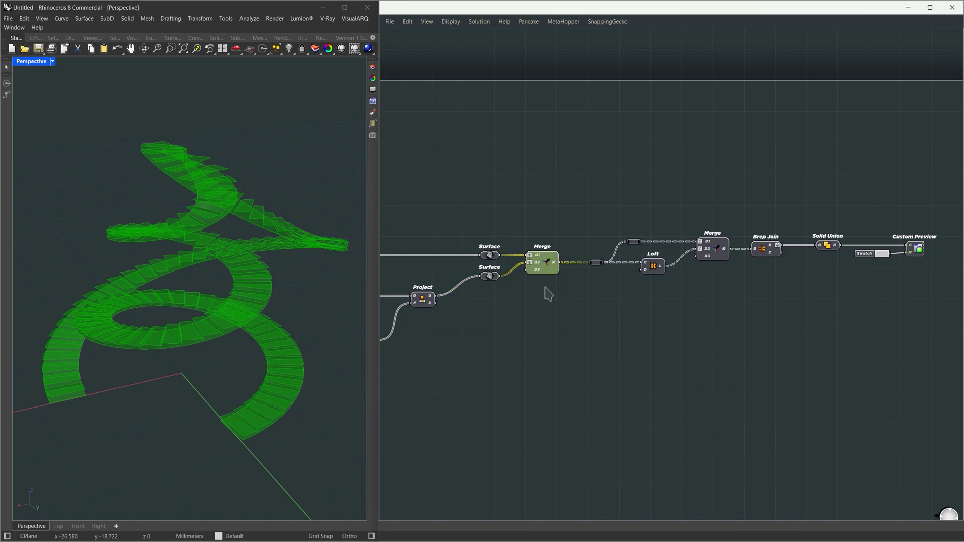
{"action": "left_click", "coordinate": [653, 265]}
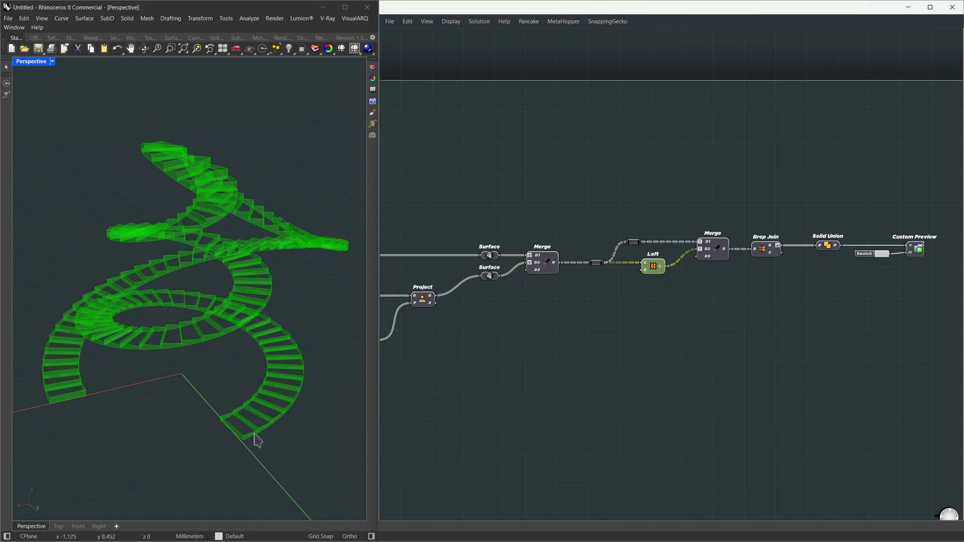
{"action": "scroll", "coordinate": [251, 435], "scroll_direction": "up", "scroll_amount": 5}
{"action": "scroll", "coordinate": [269, 397], "scroll_direction": "down", "scroll_amount": 3}
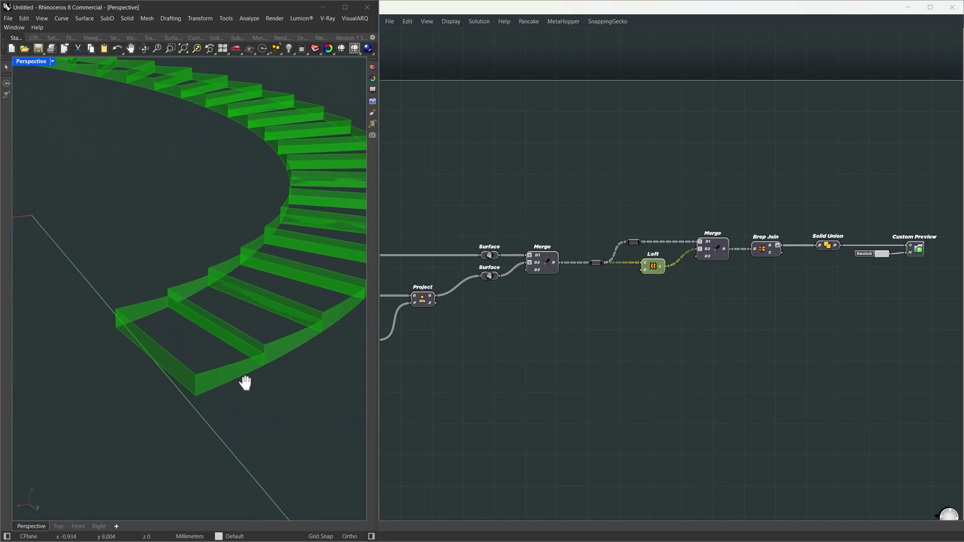
Try lofting the merged surfaces' edges through a Curve parameter wired into a new Loft, and remove both test components
{"action": "double_click", "coordinate": [636, 340]}
{"action": "type", "text": "curve"}
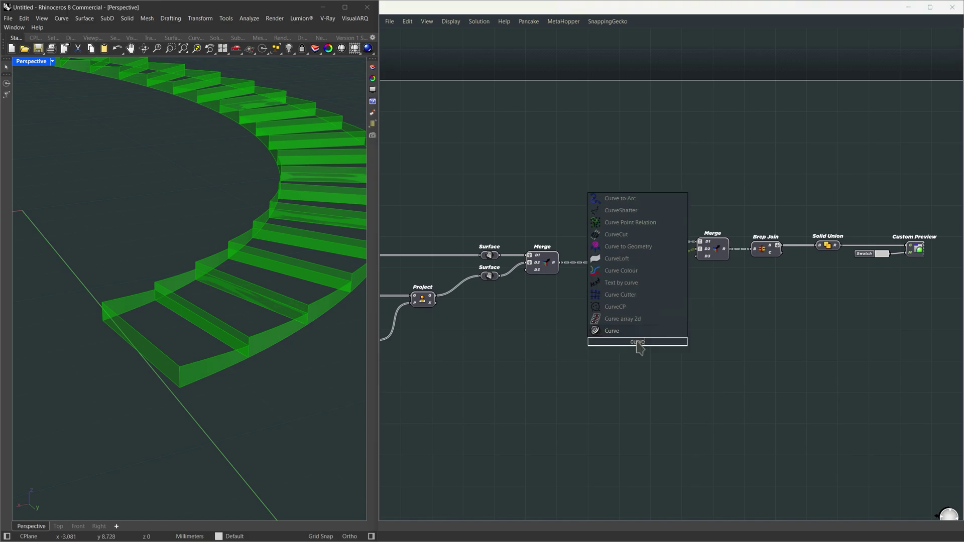
{"action": "key", "text": "Return"}
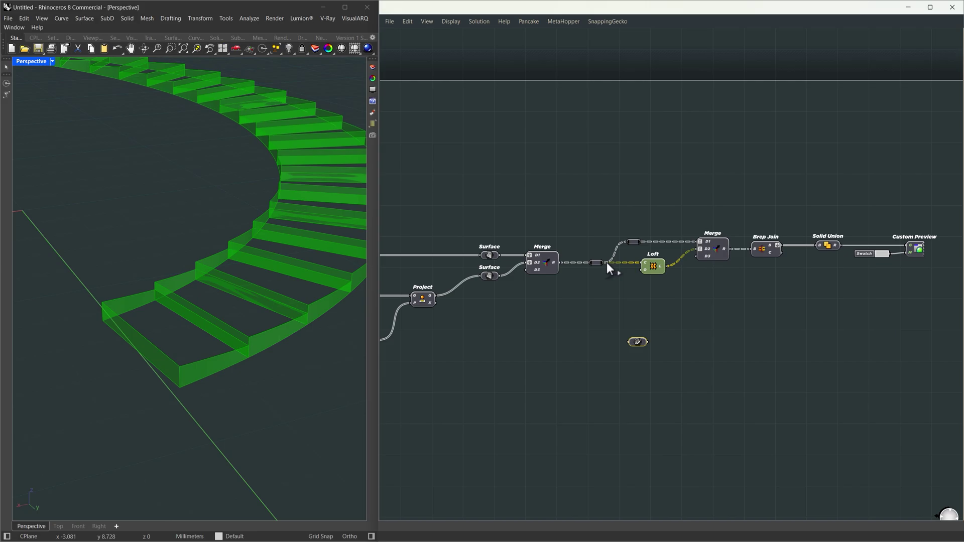
{"action": "left_click_drag", "start_coordinate": [605, 262], "coordinate": [628, 342]}
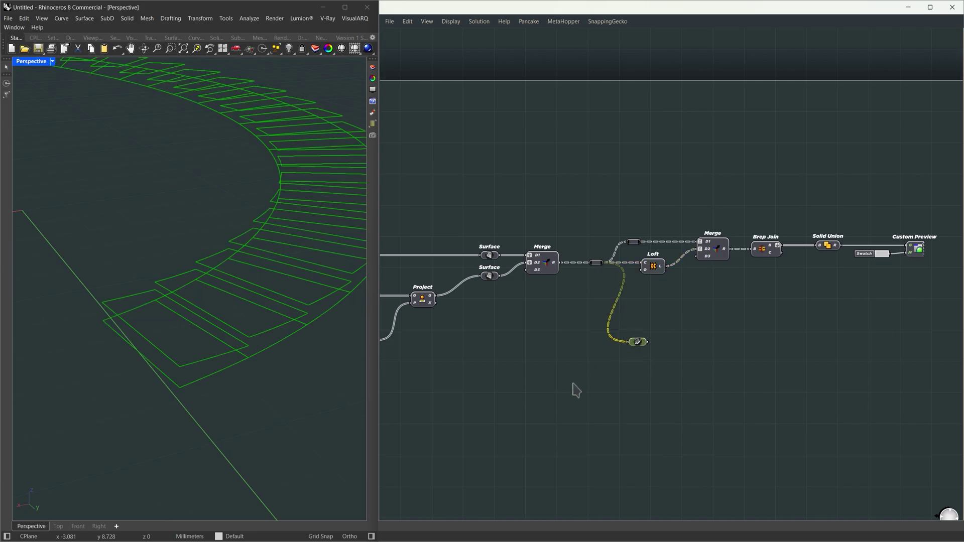
{"action": "double_click", "coordinate": [687, 340]}
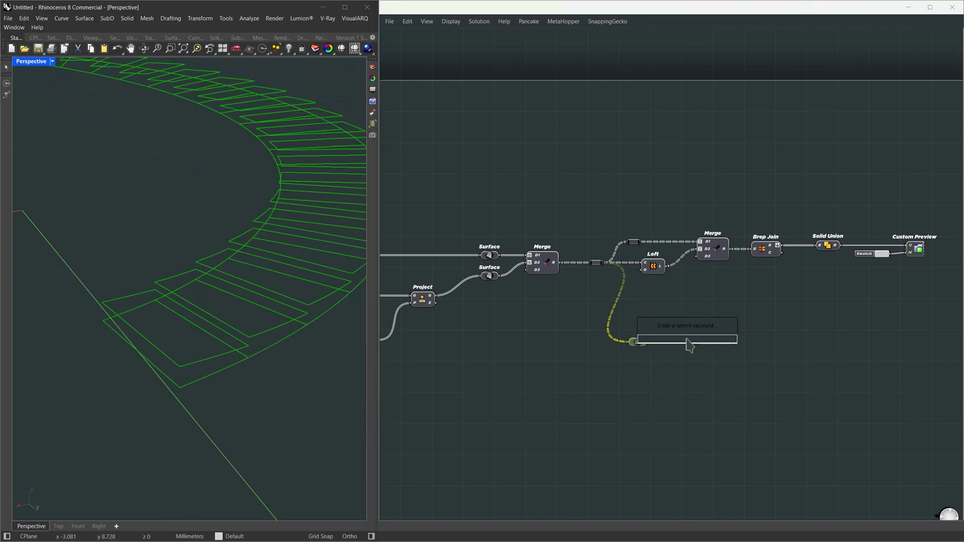
{"action": "type", "text": "loft"}
{"action": "key", "text": "Return"}
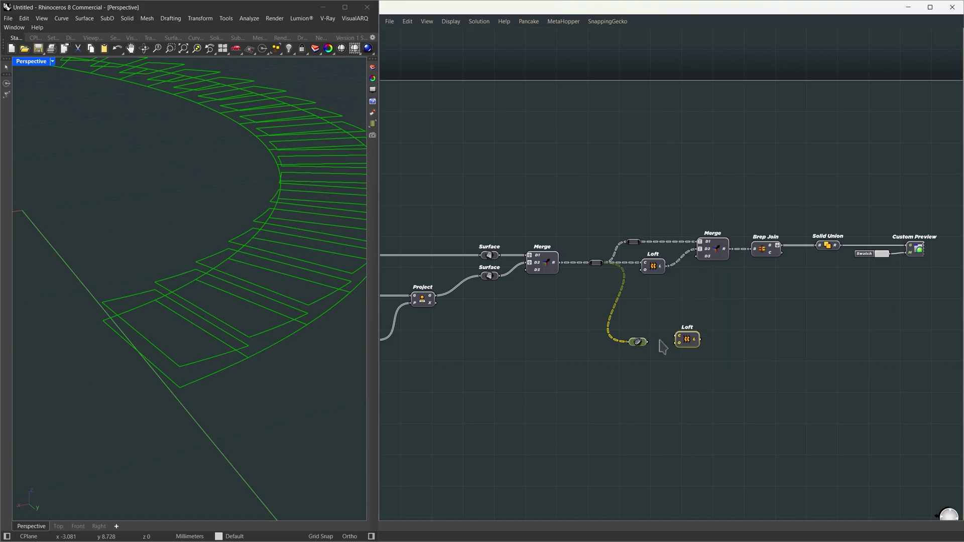
{"action": "left_click_drag", "start_coordinate": [649, 342], "coordinate": [677, 336]}
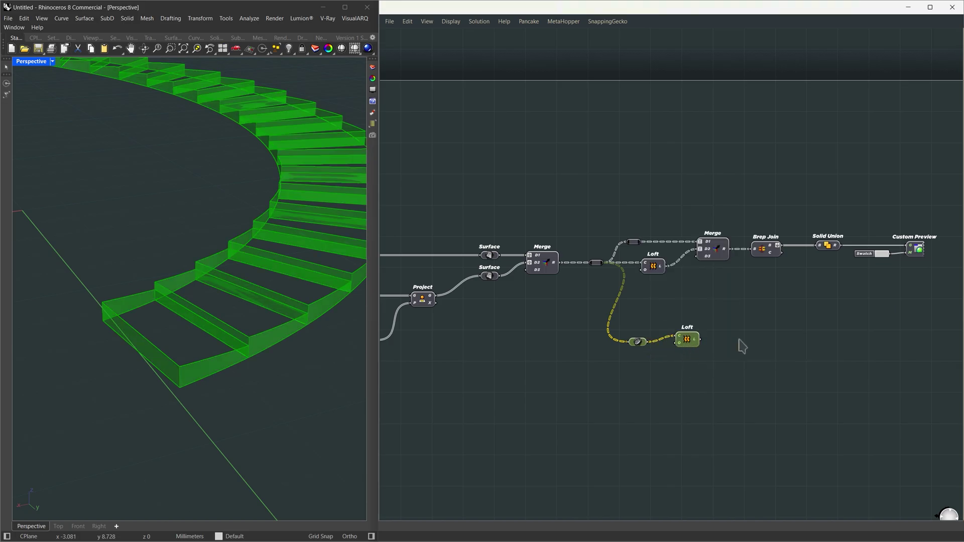
{"action": "key", "text": "Delete"}
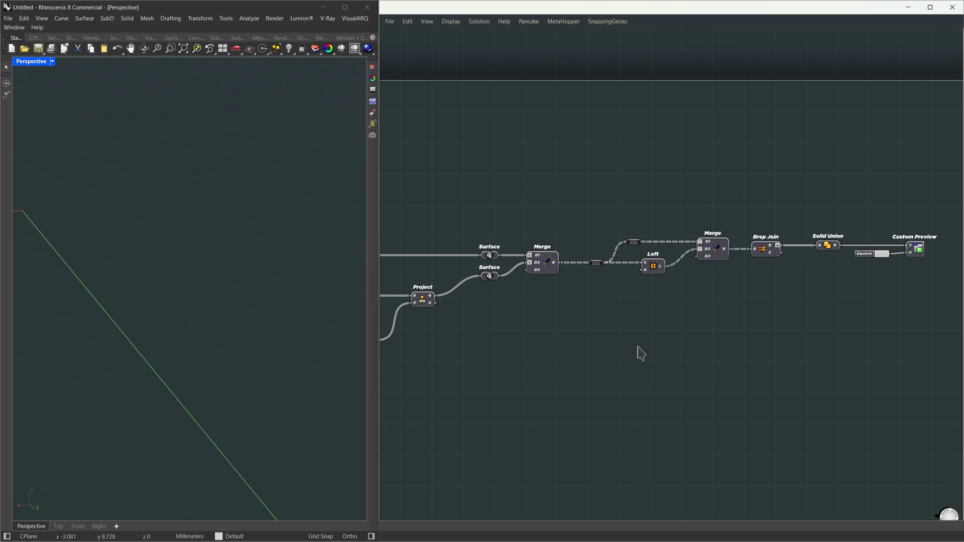
Preview the results of the second Merge, Brep Join, Solid Union and Custom Preview at the staircase's lower end
{"action": "left_click", "coordinate": [709, 244]}
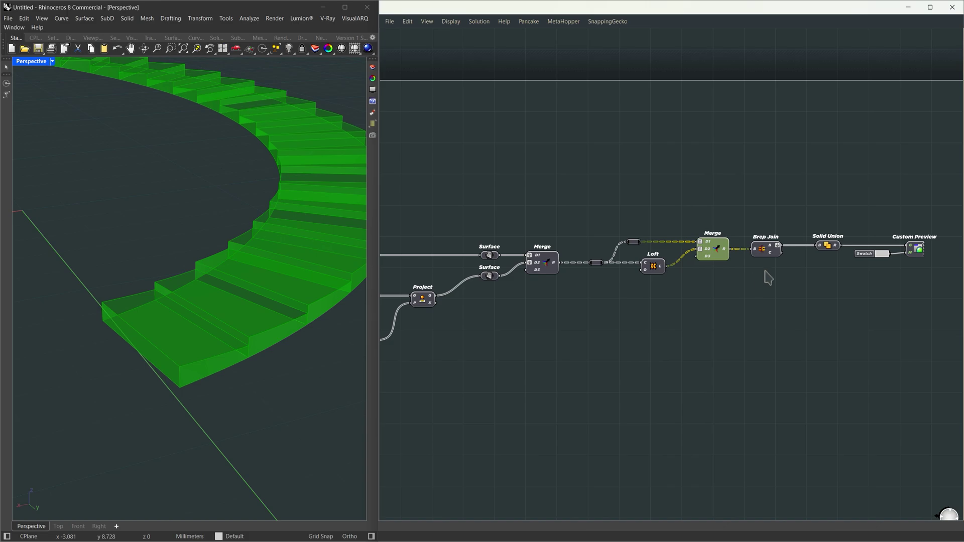
{"action": "left_click", "coordinate": [763, 252]}
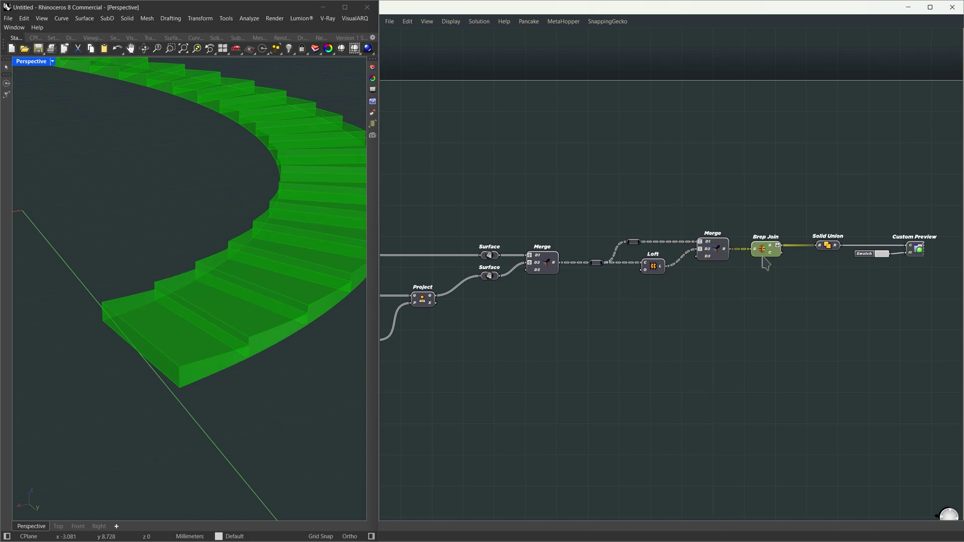
{"action": "left_click", "coordinate": [827, 248]}
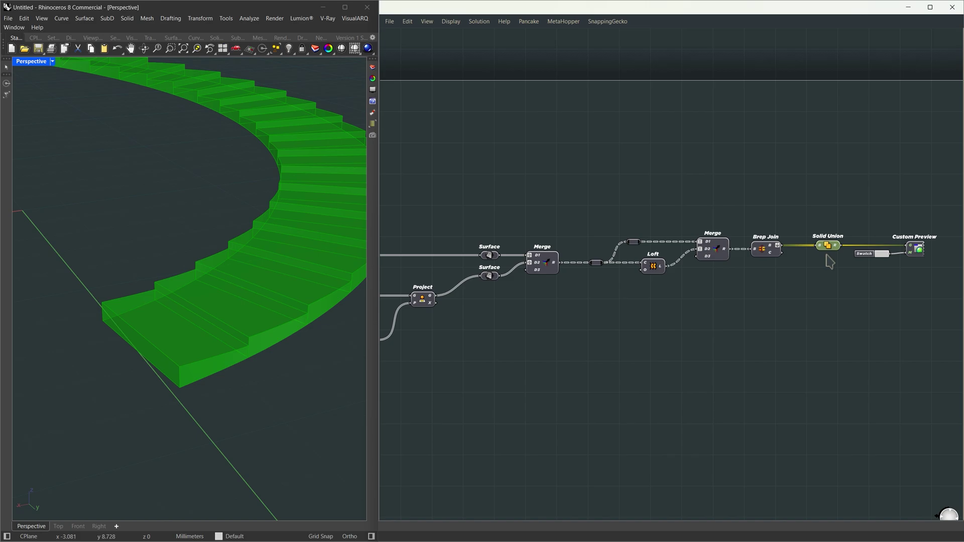
{"action": "left_click", "coordinate": [918, 252]}
{"action": "left_click", "coordinate": [907, 295]}
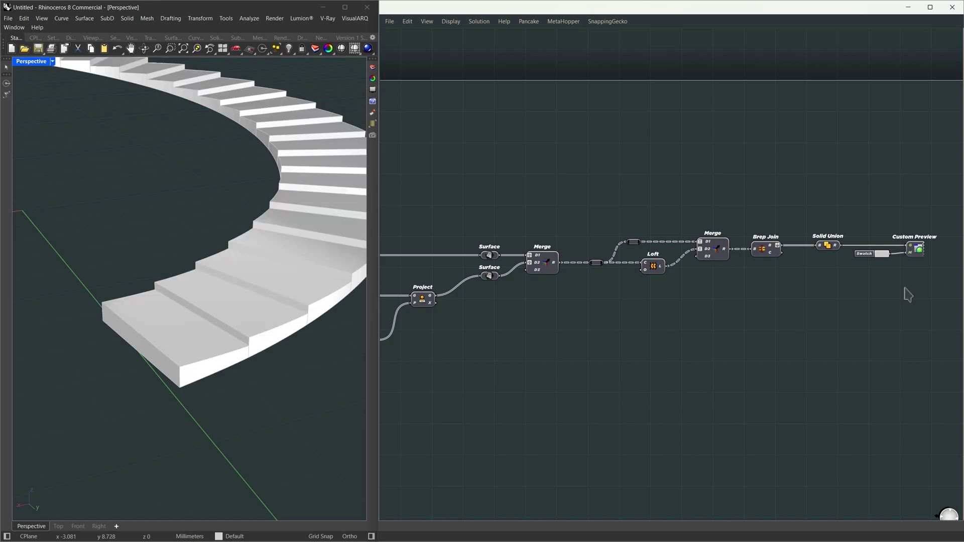
Show the Perspective viewport in a white-background display mode with soft shadows and review the whole staircase
{"action": "left_click", "coordinate": [52, 61]}
{"action": "left_click", "coordinate": [41, 115]}
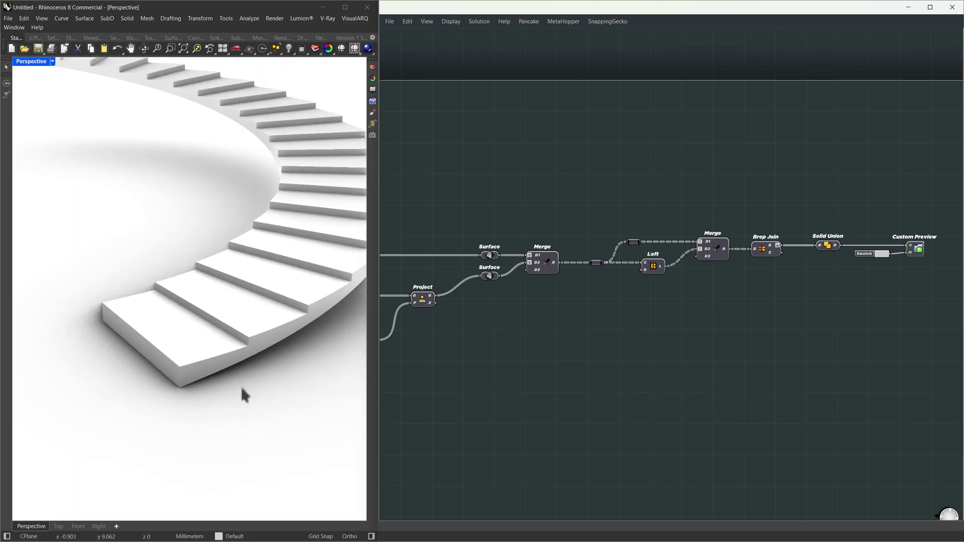
{"action": "scroll", "coordinate": [243, 394], "scroll_direction": "down", "scroll_amount": 5}
{"action": "right_click_drag", "start_coordinate": [239, 383], "coordinate": [166, 332]}
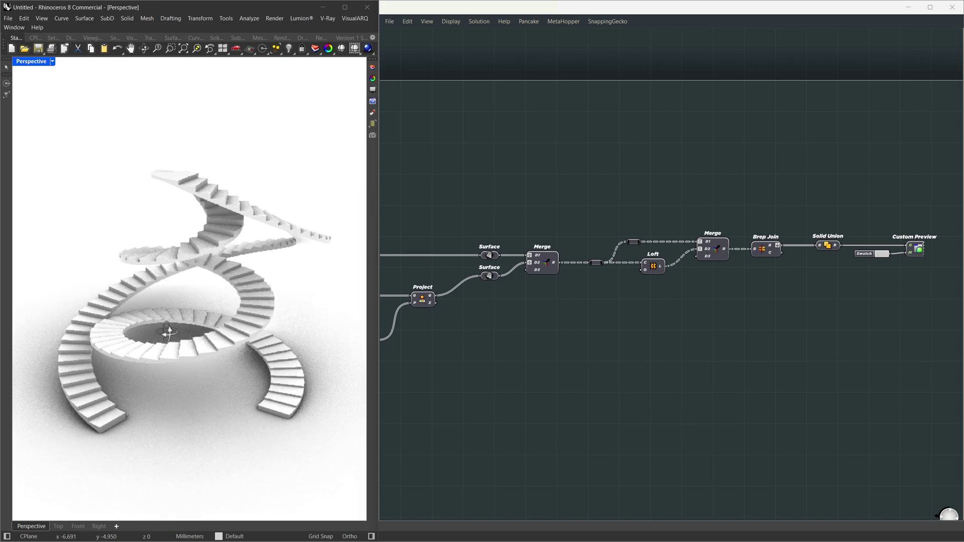
{"action": "scroll", "coordinate": [726, 316], "scroll_direction": "down", "scroll_amount": 3}
{"action": "scroll", "coordinate": [723, 314], "scroll_direction": "down", "scroll_amount": 2}
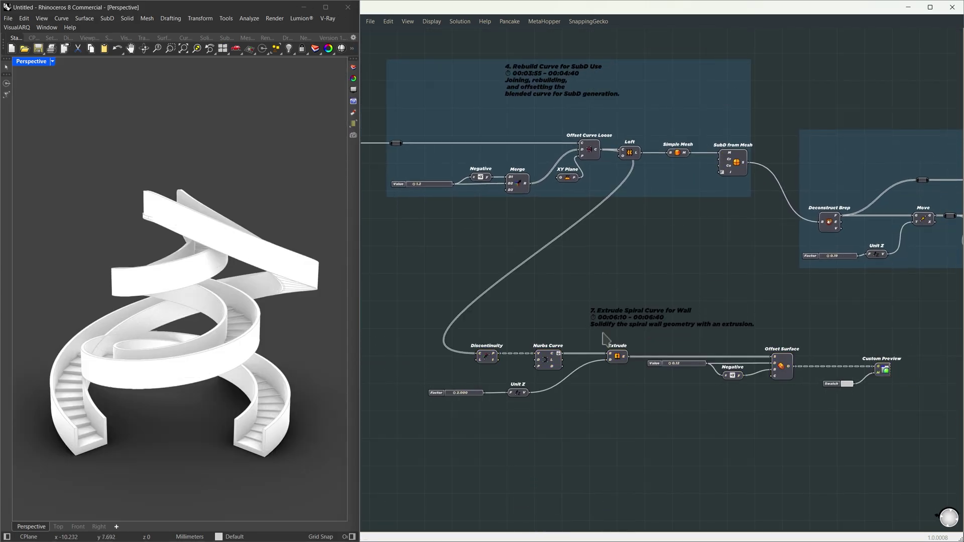
Examine the wall definition's results from Offset Curve Loose through Discontinuity, Nurbs Curve, Extrude and Offset Surface
{"action": "left_click", "coordinate": [593, 151]}
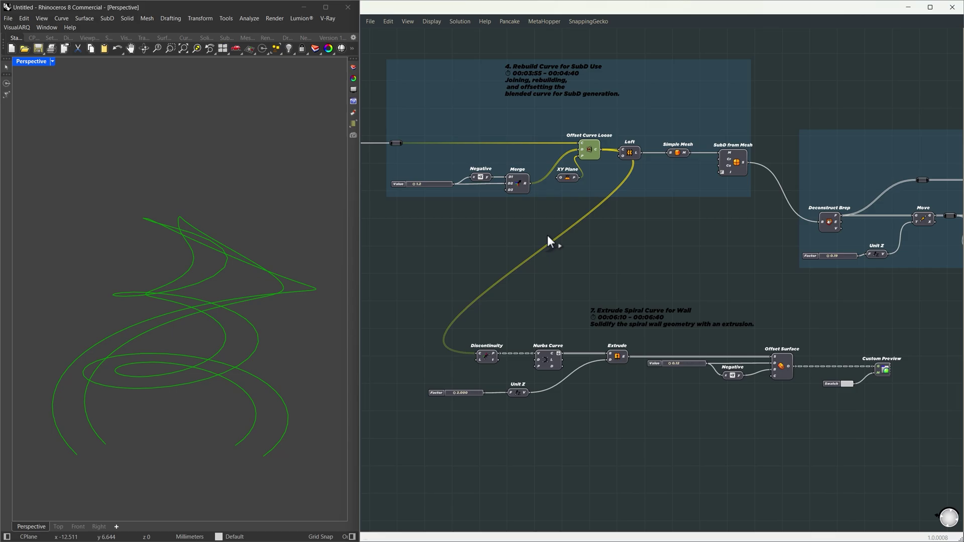
{"action": "left_click", "coordinate": [486, 357]}
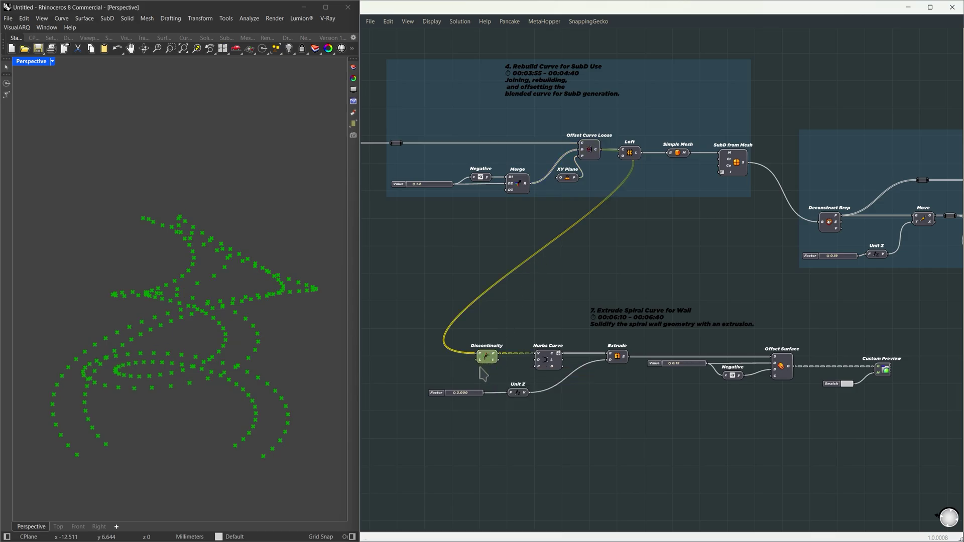
{"action": "left_click", "coordinate": [548, 360]}
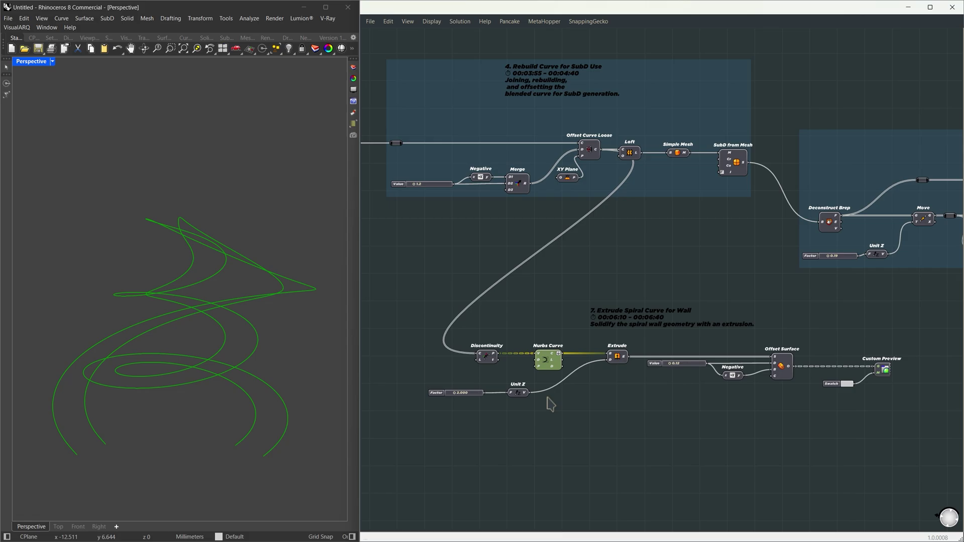
{"action": "left_click", "coordinate": [617, 357]}
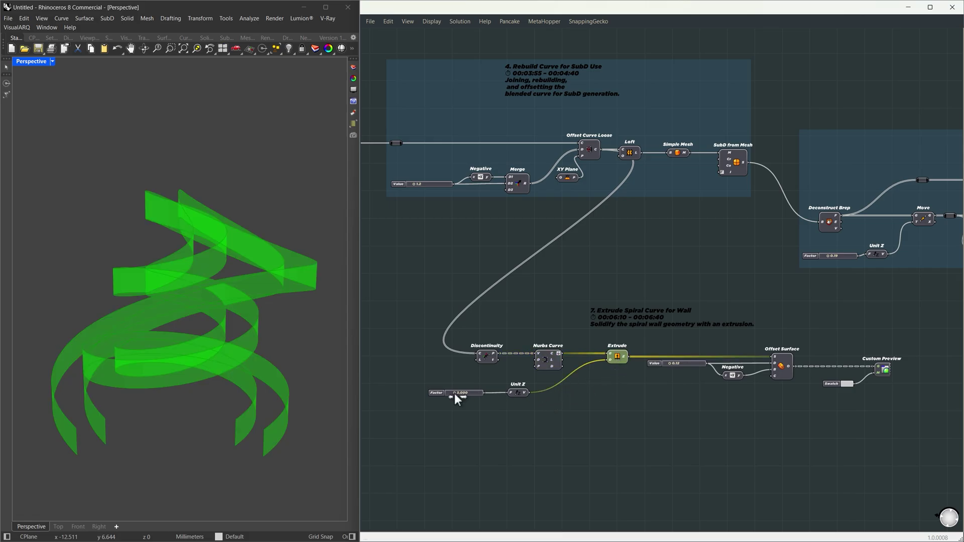
{"action": "left_click_drag", "start_coordinate": [454, 393], "coordinate": [455, 398]}
{"action": "left_click", "coordinate": [783, 367]}
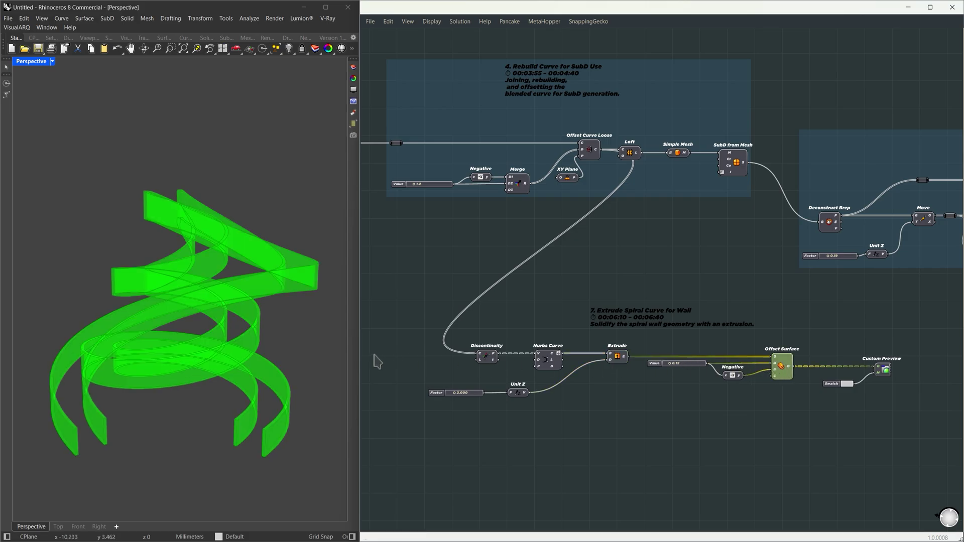
Open Rhino's Package Manager and look up the Pufferfish plugin
{"action": "left_click", "coordinate": [275, 352]}
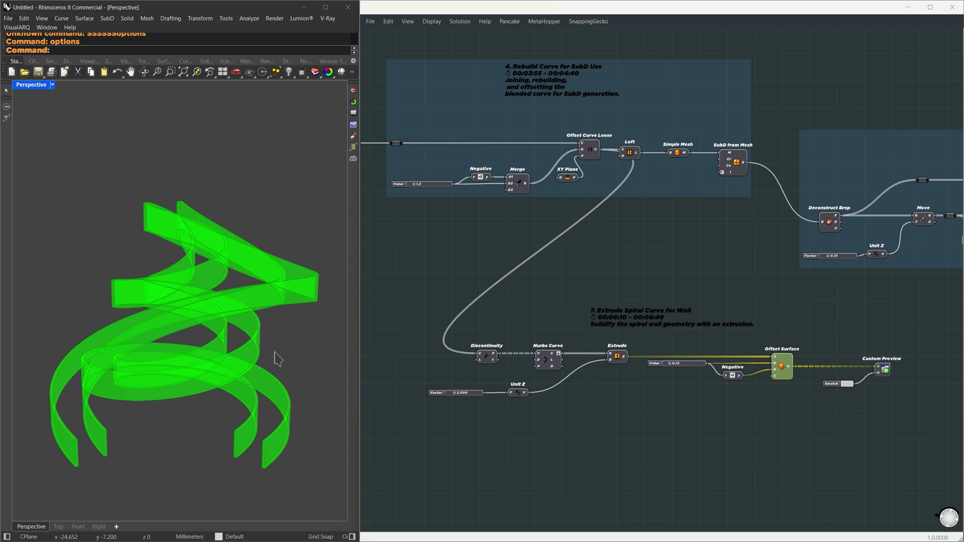
{"action": "type", "text": "PackageManager"}
{"action": "key", "text": "Return"}
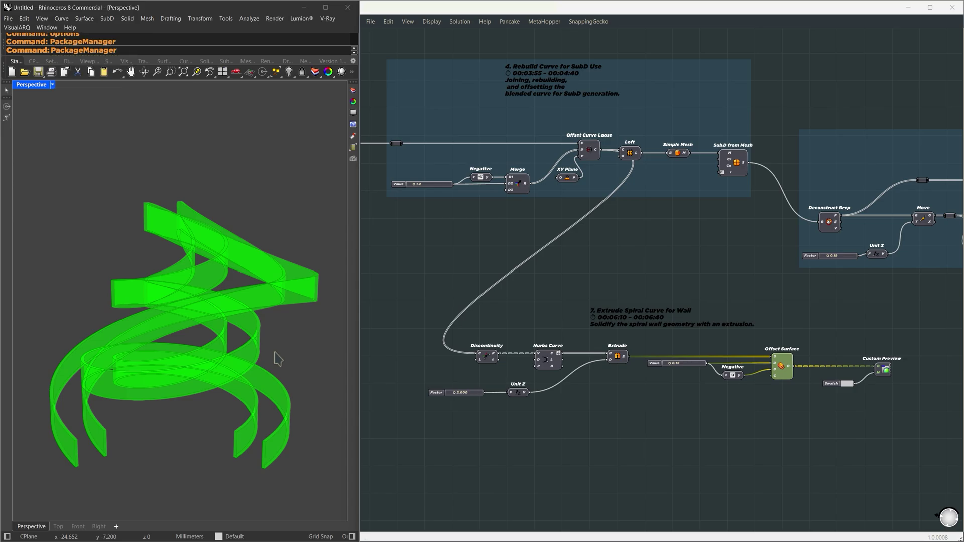
{"action": "type", "text": "pufferfi"}
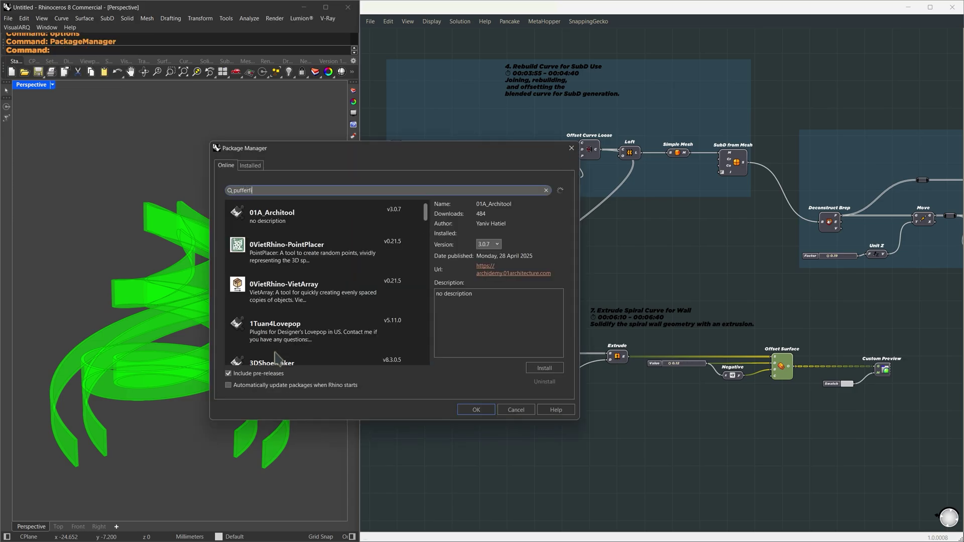
{"action": "type", "text": "sh"}
{"action": "left_click", "coordinate": [317, 231]}
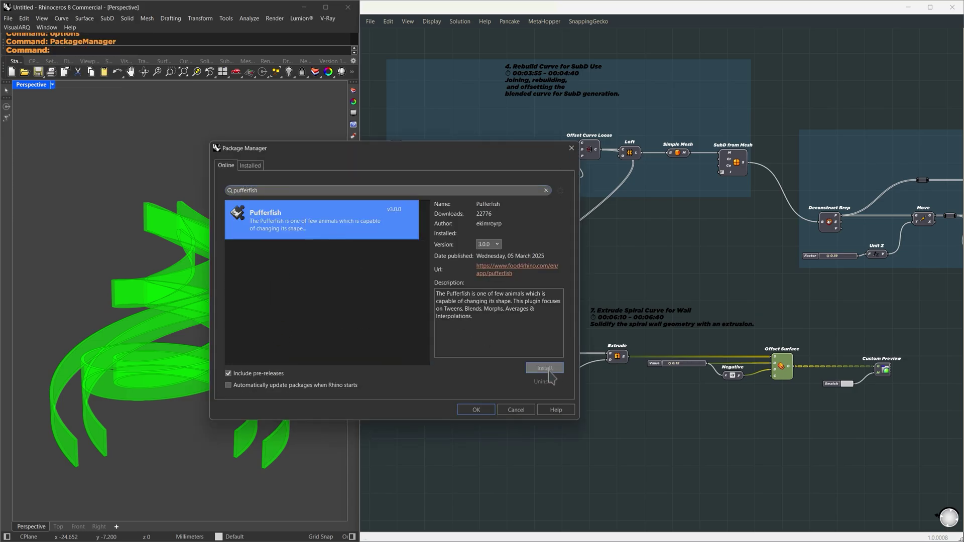
Look up the LunchBox and Weaverbird plugins and close the Package Manager
{"action": "left_click_drag", "start_coordinate": [266, 191], "coordinate": [193, 192]}
{"action": "type", "text": "L"}
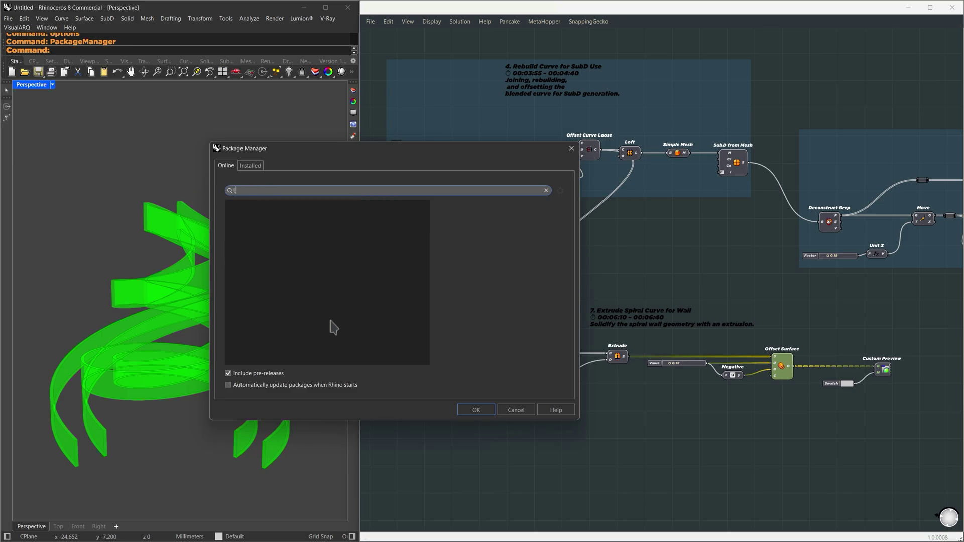
{"action": "type", "text": "unchbox"}
{"action": "left_click", "coordinate": [303, 221]}
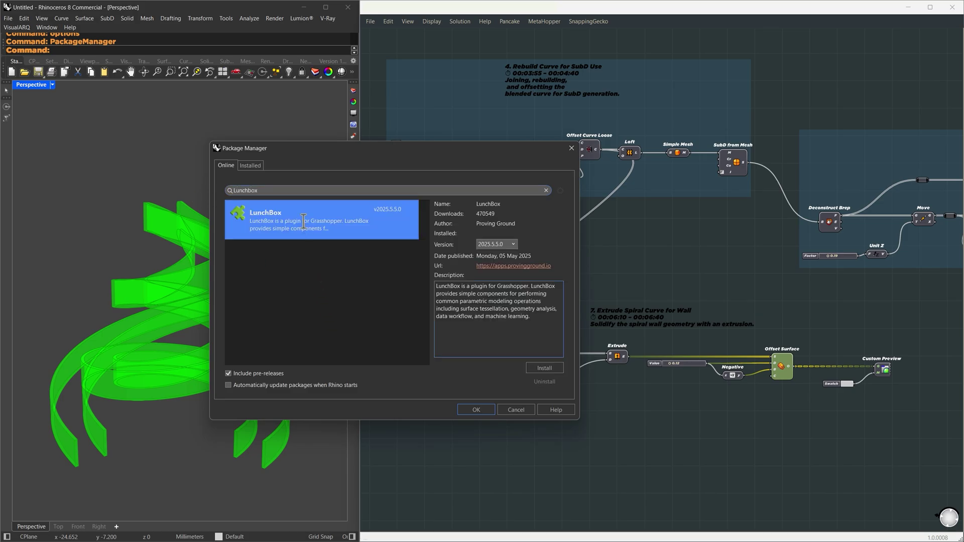
{"action": "left_click_drag", "start_coordinate": [266, 190], "coordinate": [219, 195]}
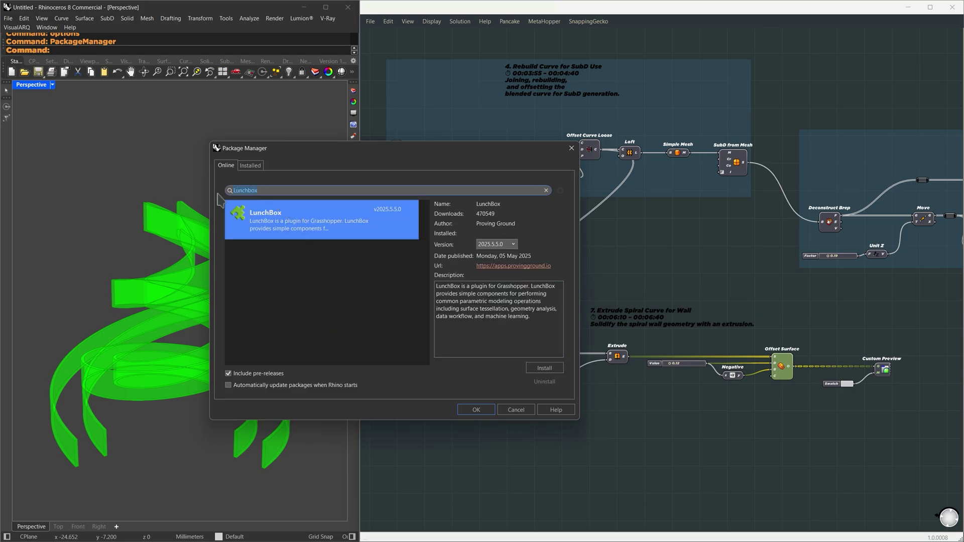
{"action": "type", "text": "weaverbird"}
{"action": "left_click", "coordinate": [277, 228]}
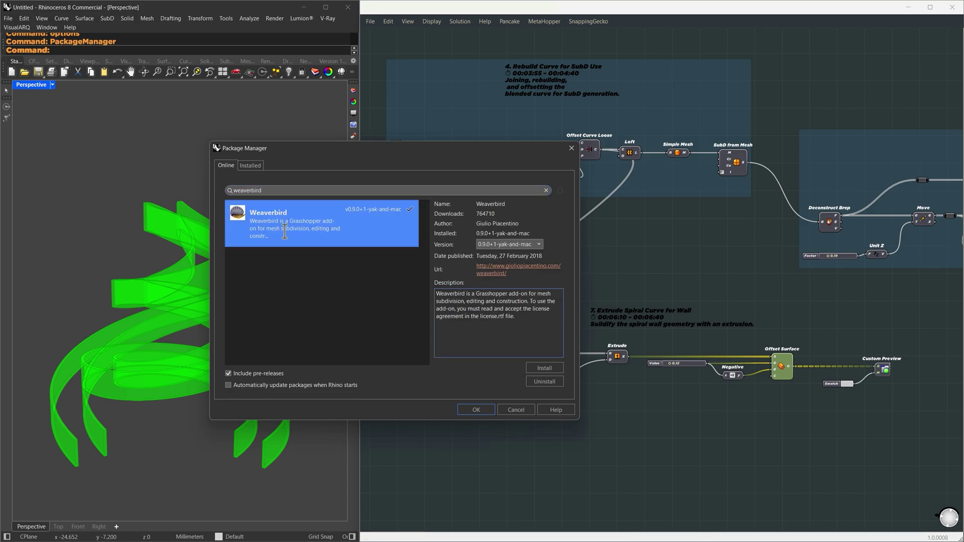
{"action": "left_click", "coordinate": [476, 409]}
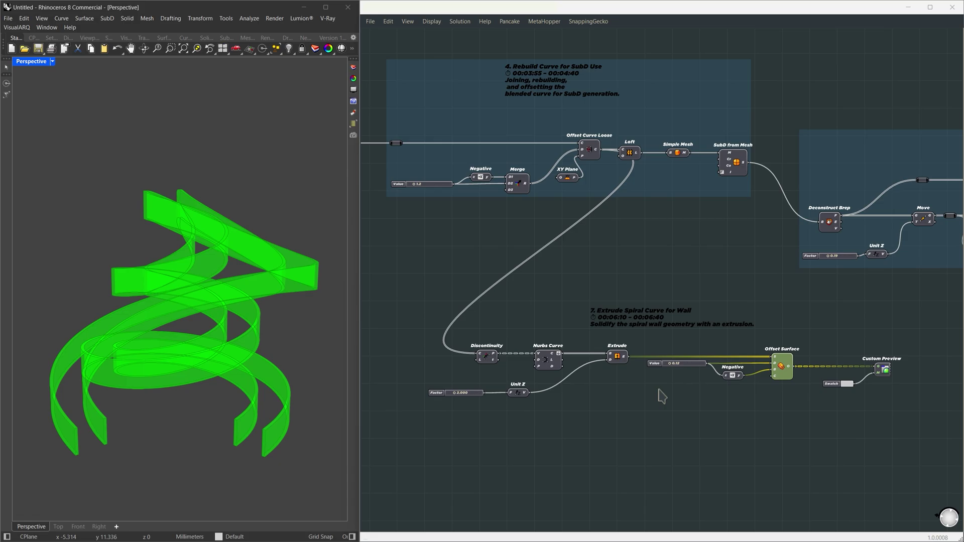
Examine the walled staircase with the curtain frame's moved curve, Sub Curve and Extrude results on the first side
{"action": "left_click", "coordinate": [791, 444]}
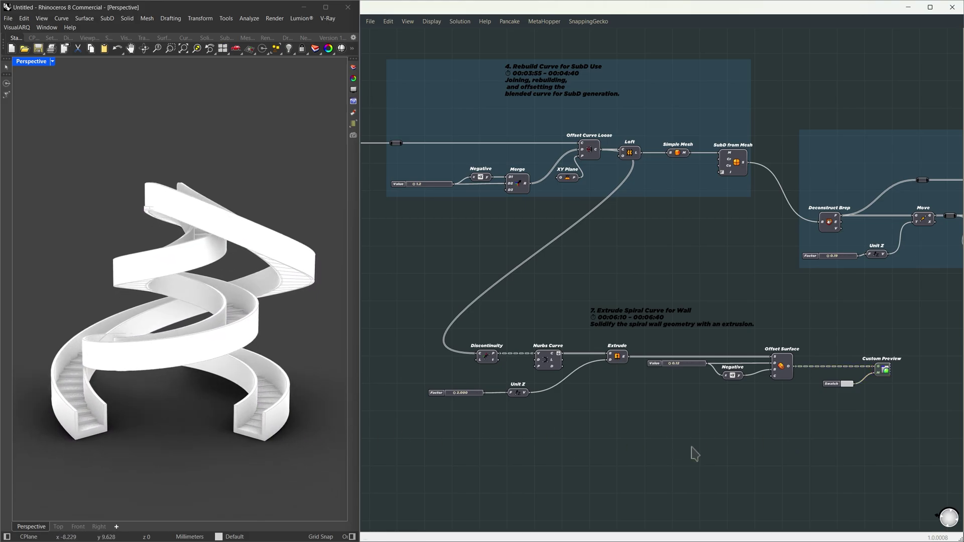
{"action": "key", "text": "ctrl+z"}
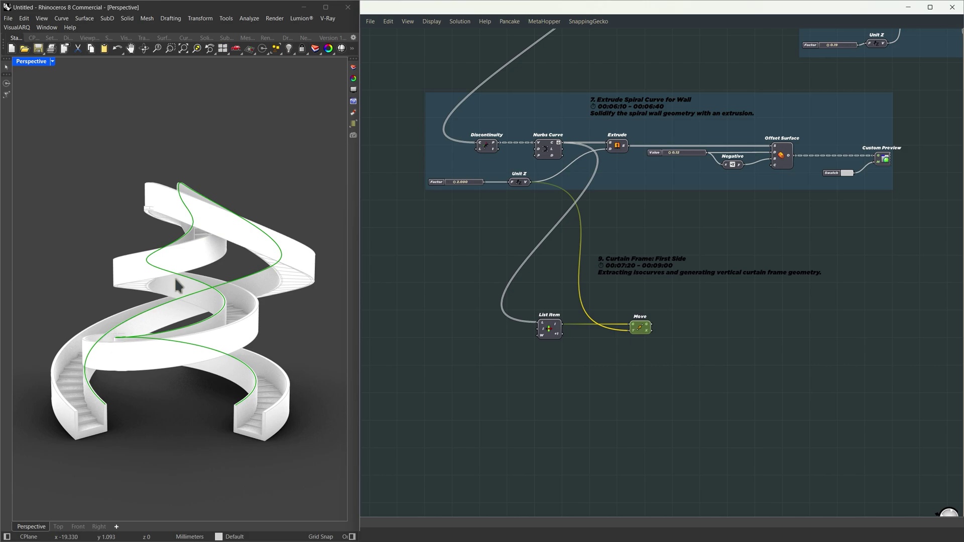
{"action": "scroll", "coordinate": [252, 429], "scroll_direction": "up", "scroll_amount": 6}
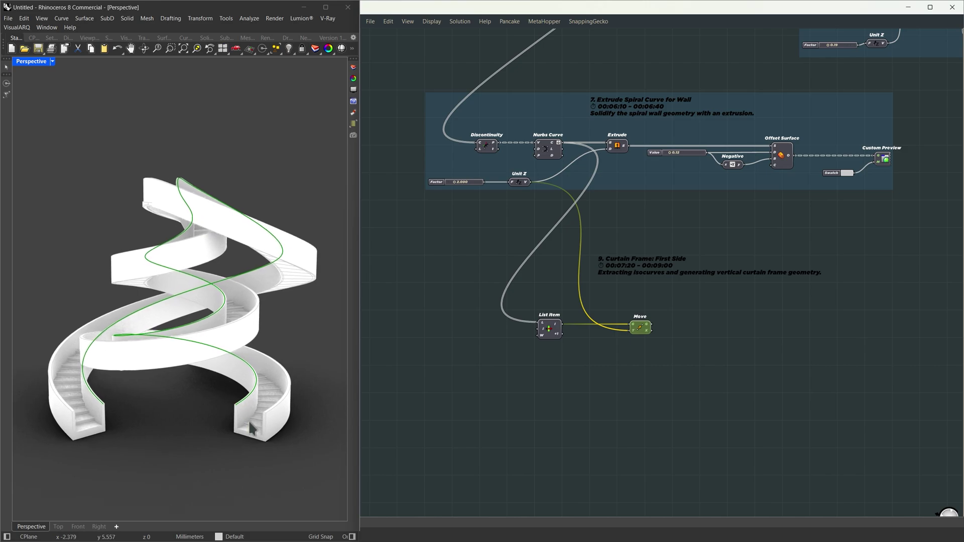
{"action": "scroll", "coordinate": [252, 429], "scroll_direction": "up", "scroll_amount": 5}
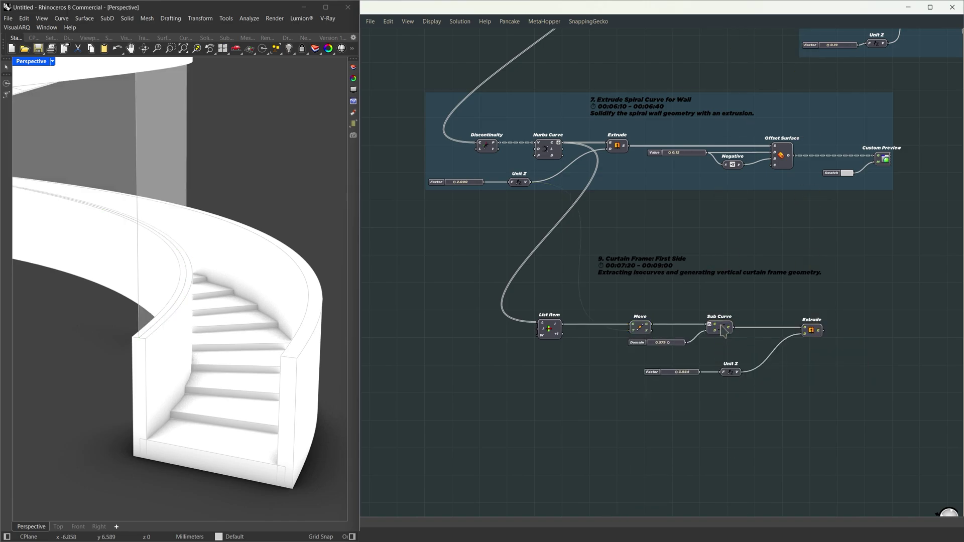
{"action": "left_click", "coordinate": [721, 329]}
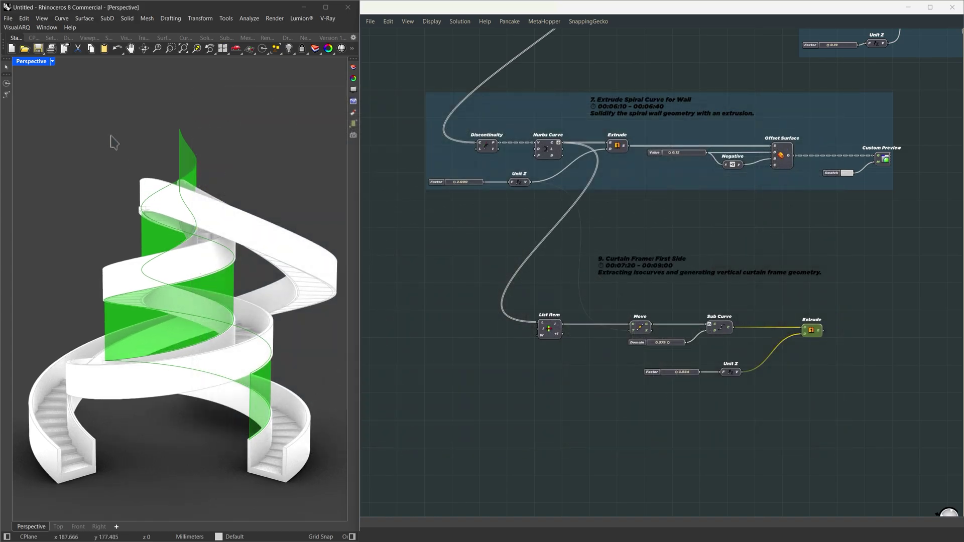
{"action": "left_click_drag", "start_coordinate": [105, 127], "coordinate": [237, 210]}
Insert a Deconstruct, Minimum, Construct Point and Nurbs Curve group between the wall's Discontinuity points and the first-side curtain frame's List Item
{"action": "left_click", "coordinate": [646, 425]}
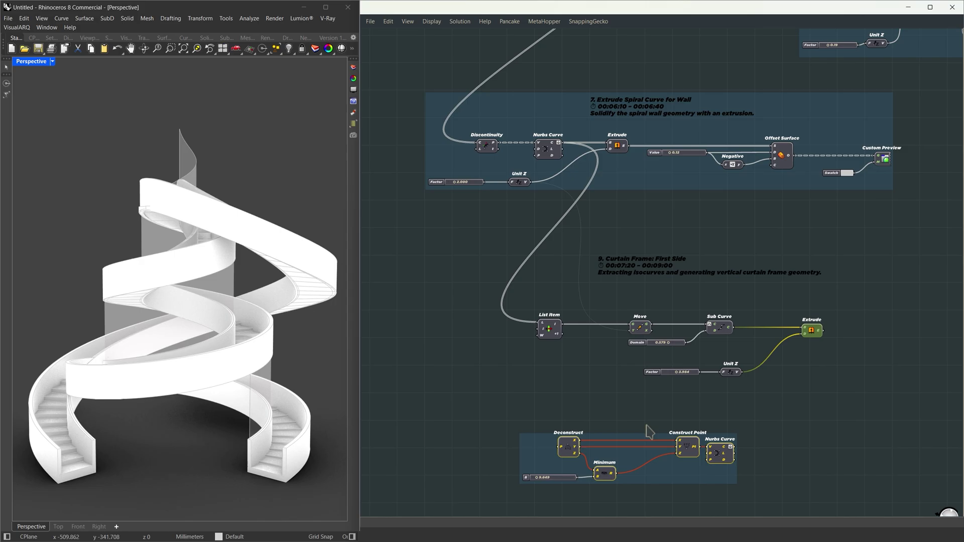
{"action": "left_click_drag", "start_coordinate": [538, 417], "coordinate": [588, 450]}
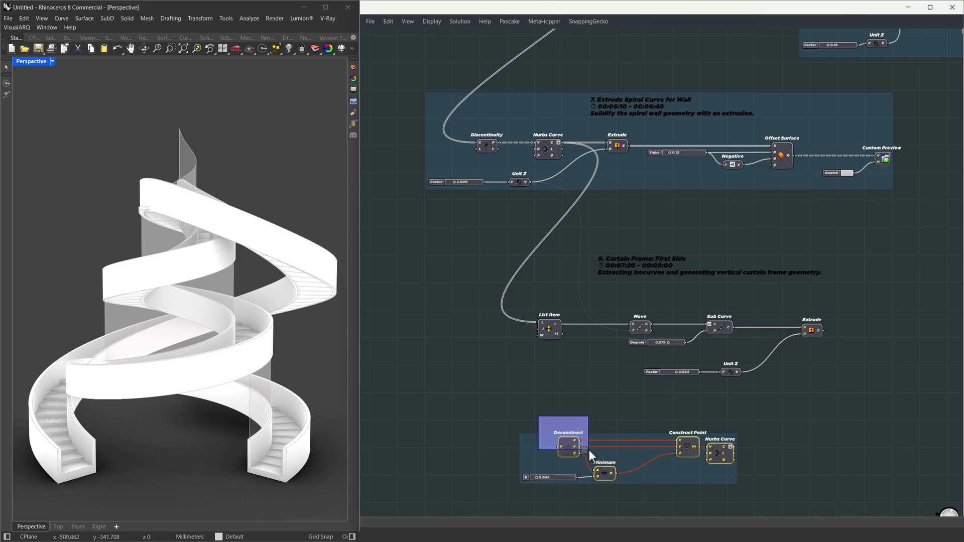
{"action": "left_click_drag", "start_coordinate": [589, 450], "coordinate": [588, 450]}
{"action": "left_click_drag", "start_coordinate": [646, 408], "coordinate": [707, 447]}
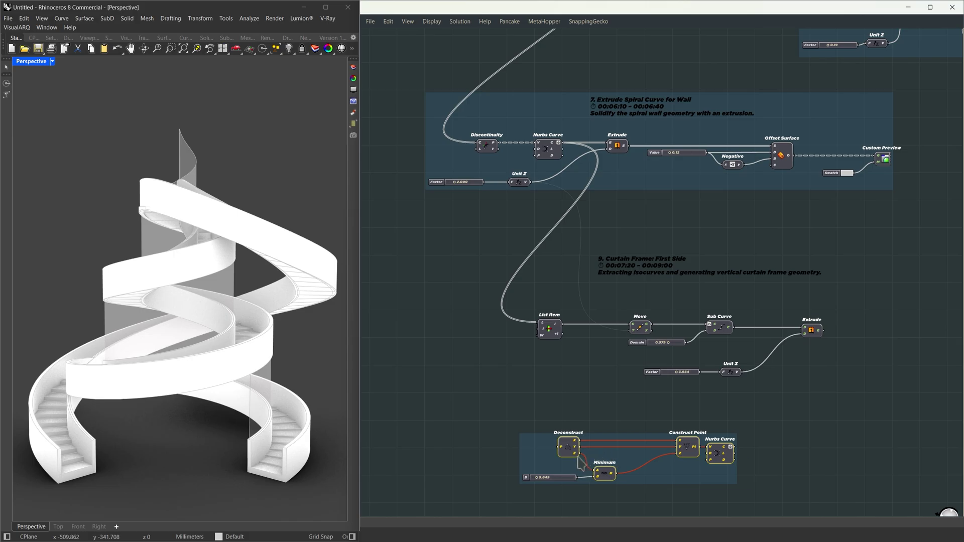
{"action": "left_click_drag", "start_coordinate": [578, 464], "coordinate": [484, 340]}
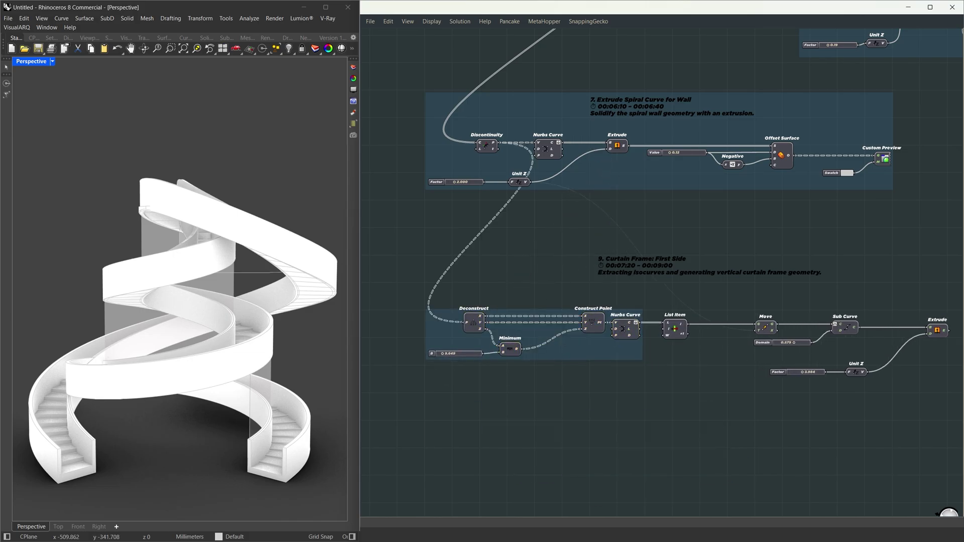
Examine the height-limited curtain curve from Discontinuity through Construct Point, Nurbs Curve and List Item to the first-side Extrude
{"action": "left_click", "coordinate": [488, 146]}
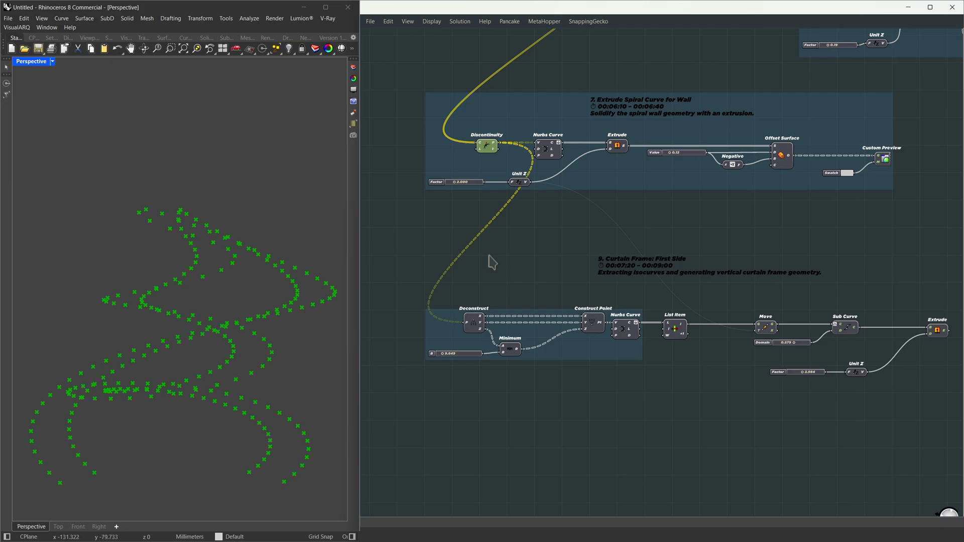
{"action": "left_click", "coordinate": [594, 324]}
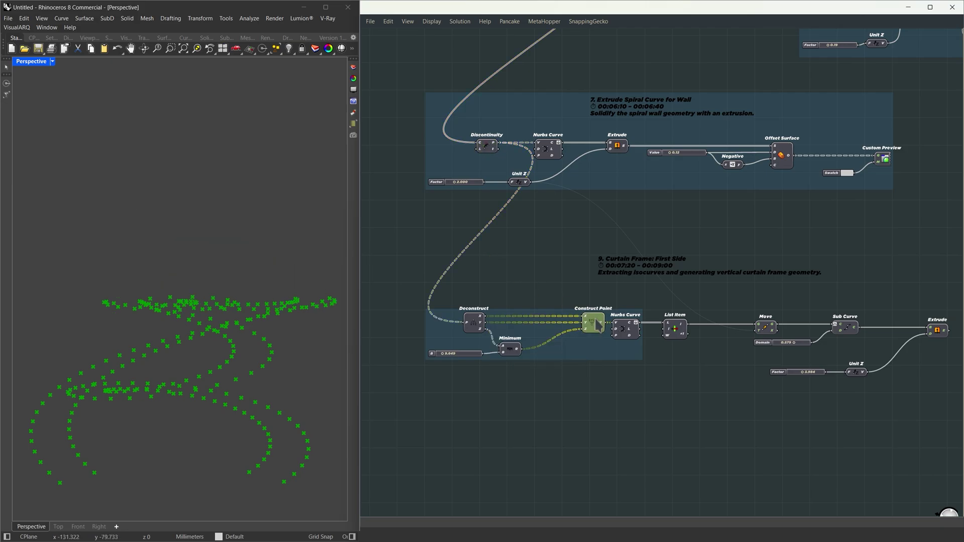
{"action": "left_click", "coordinate": [626, 332]}
{"action": "left_click", "coordinate": [674, 330]}
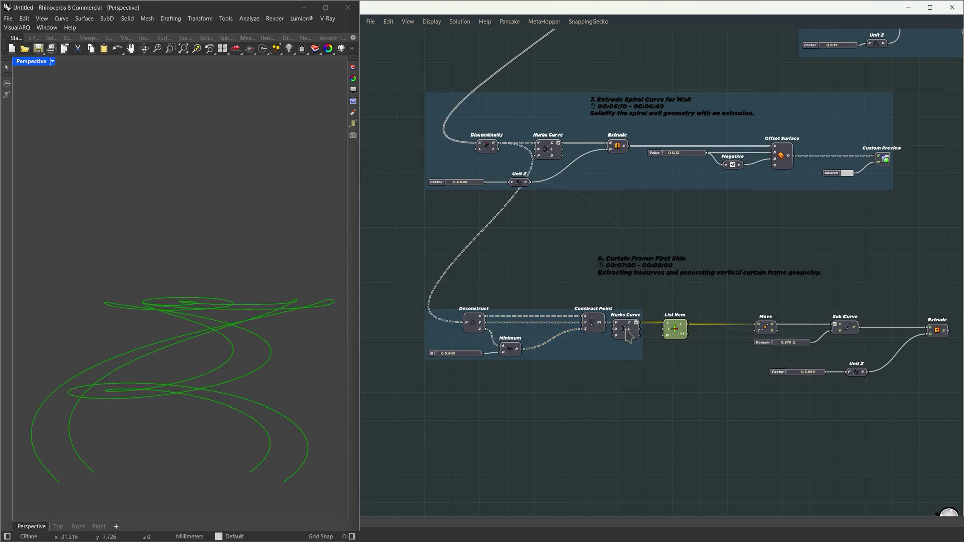
{"action": "left_click", "coordinate": [936, 331]}
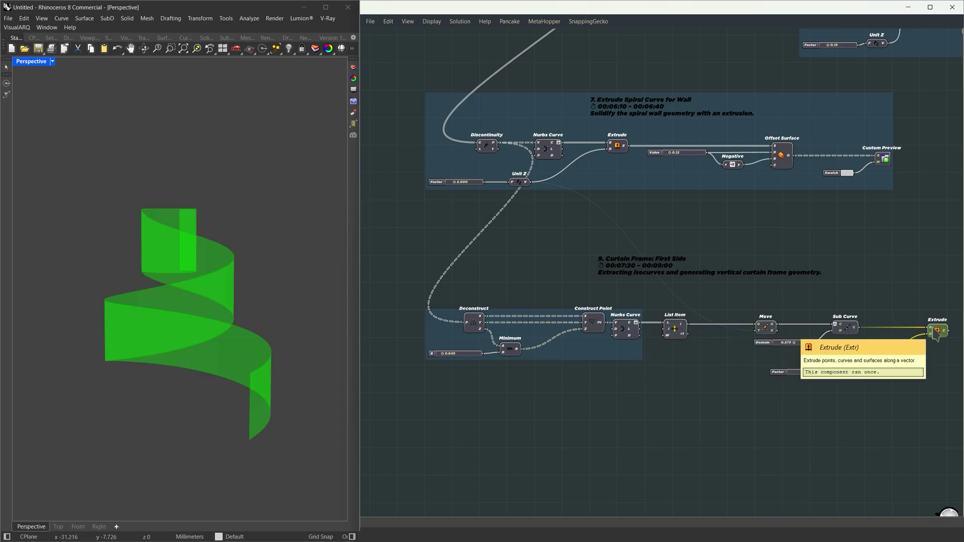
{"action": "key", "text": "ctrl+4"}
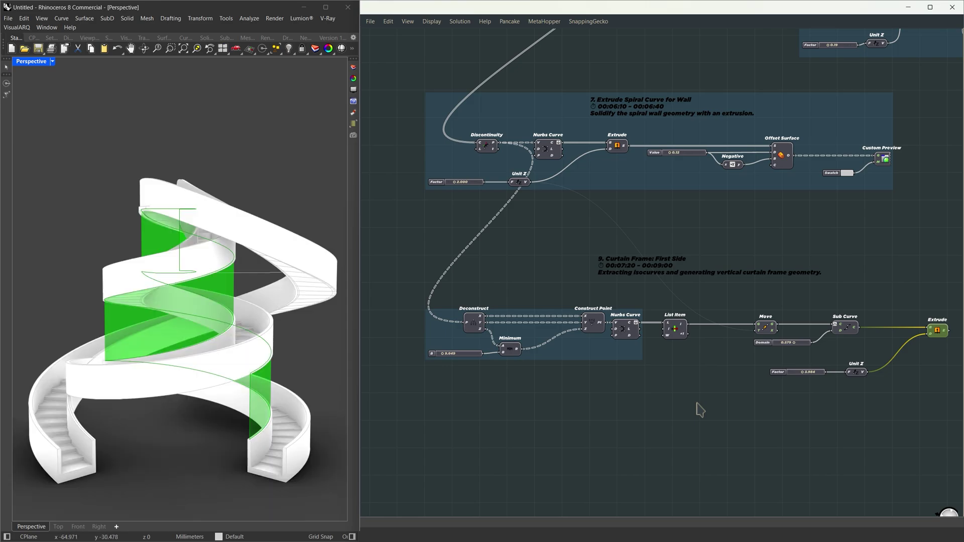
{"action": "left_click", "coordinate": [701, 410]}
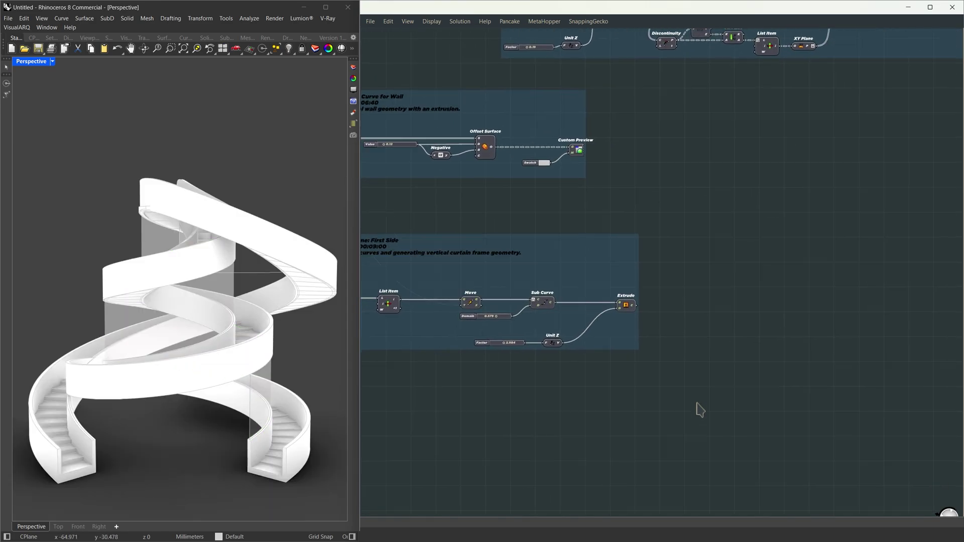
Redo the panelling of the first-side extrusion with Quad Panels, Simple Mesh, and Weaverbird's Picture Frame and Mesh Window
{"action": "key", "text": "ctrl+y"}
{"action": "key", "text": "ctrl+y"}
{"action": "key", "text": "ctrl+y"}
{"action": "key", "text": "ctrl+y"}
{"action": "key", "text": "ctrl+y"}
{"action": "key", "text": "ctrl+y"}
{"action": "key", "text": "ctrl+y"}
{"action": "key", "text": "ctrl+y"}
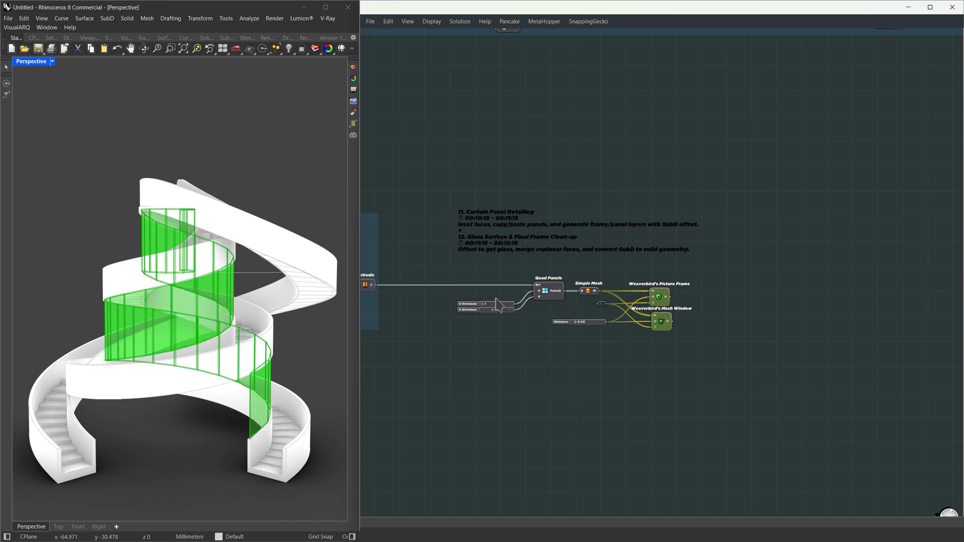
Examine the panelling results of Quad Panels, Simple Mesh, Weaverbird's Picture Frame and Weaverbird's Mesh Window
{"action": "left_click", "coordinate": [509, 297]}
{"action": "left_click", "coordinate": [549, 292]}
{"action": "left_click", "coordinate": [584, 290]}
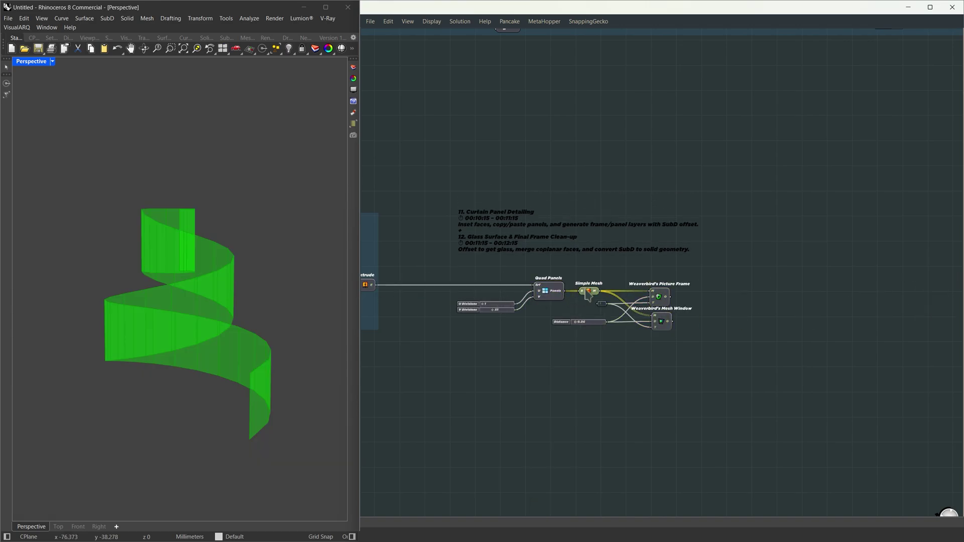
{"action": "left_click_drag", "start_coordinate": [677, 327], "coordinate": [656, 298]}
{"action": "left_click", "coordinate": [589, 291]}
{"action": "left_click", "coordinate": [661, 299]}
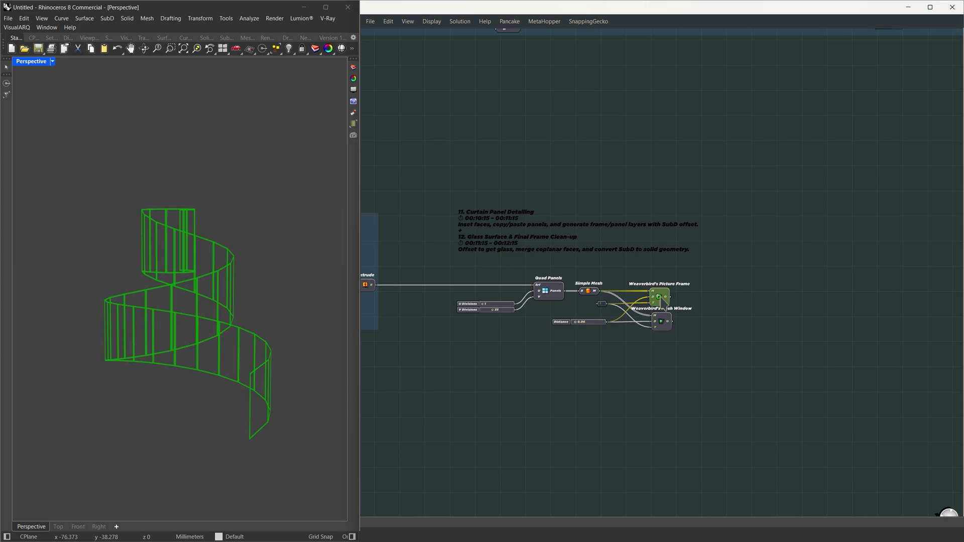
{"action": "left_click", "coordinate": [663, 324]}
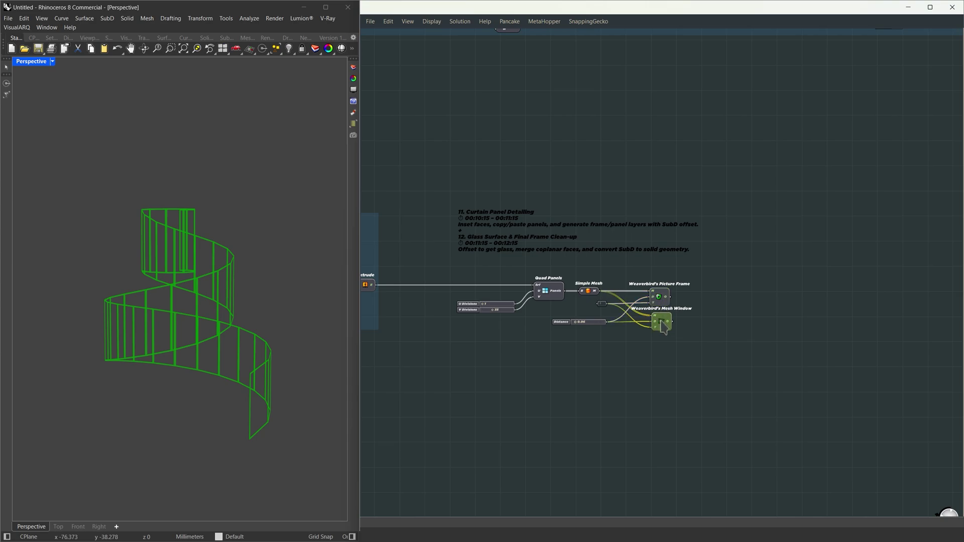
{"action": "left_click", "coordinate": [661, 298]}
{"action": "left_click", "coordinate": [664, 327]}
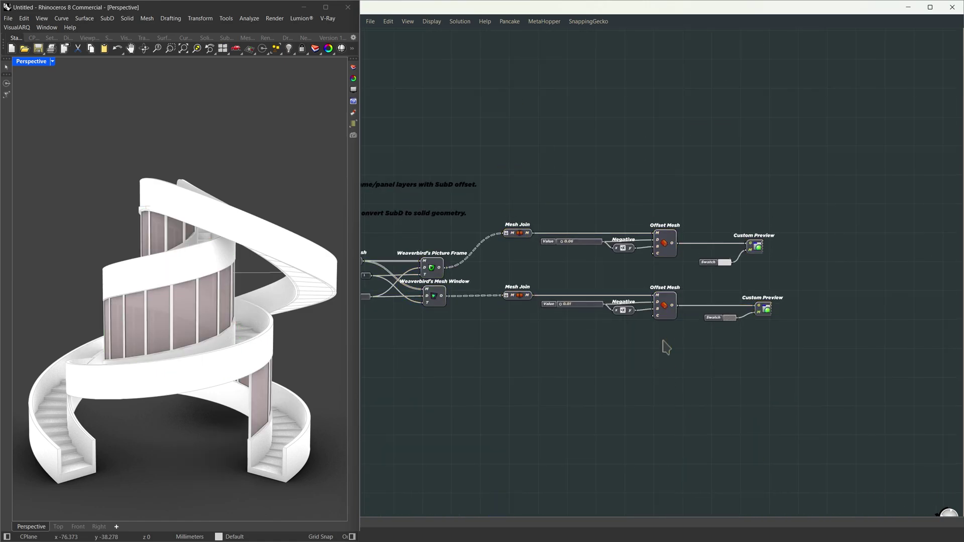
Examine the frame's Offset Mesh and the Custom Previews of the first side's frame and glass panels
{"action": "left_click", "coordinate": [665, 243]}
{"action": "left_click", "coordinate": [757, 247]}
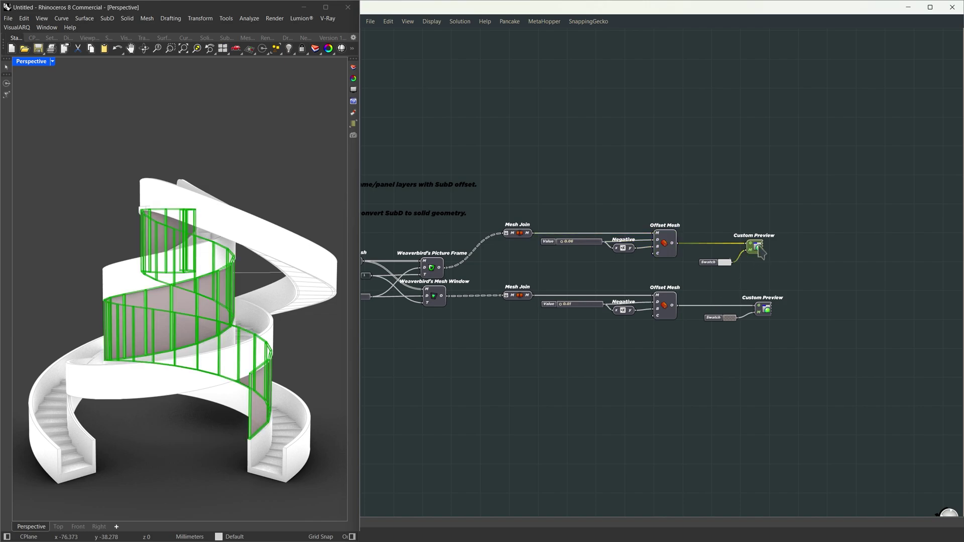
{"action": "left_click", "coordinate": [762, 312]}
{"action": "left_click", "coordinate": [803, 329]}
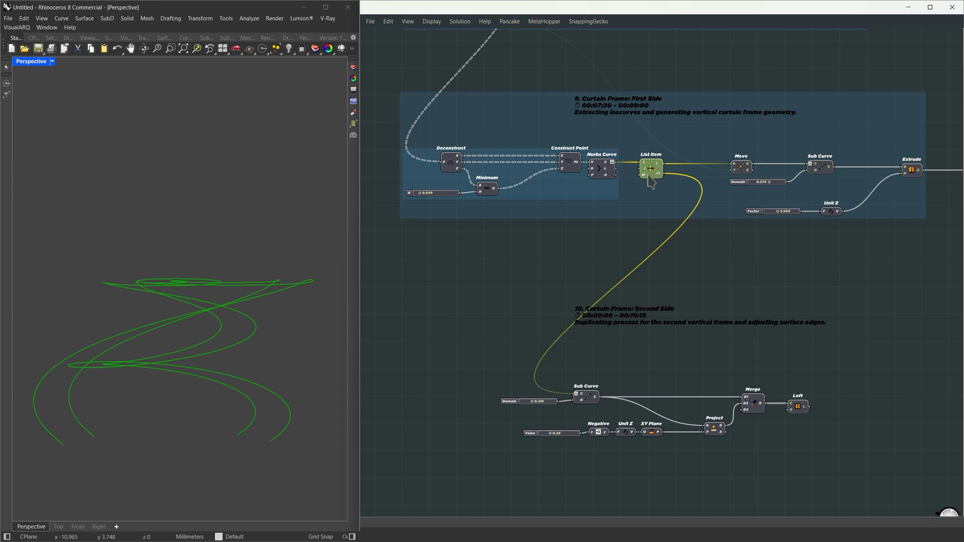
Examine the second-side curtain frame's Sub Curve, Project, Merge and Loft results
{"action": "left_click", "coordinate": [589, 393]}
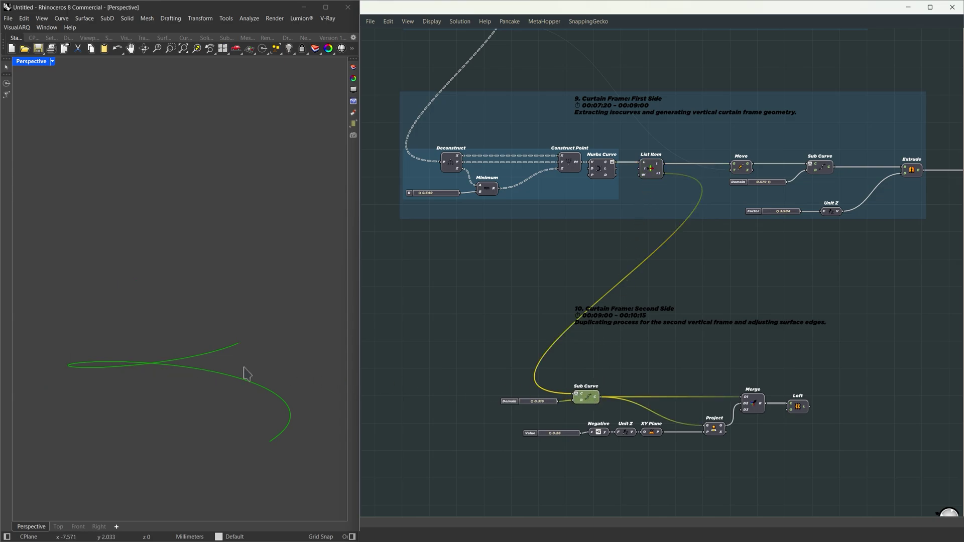
{"action": "right_click_drag", "start_coordinate": [244, 368], "coordinate": [244, 367]}
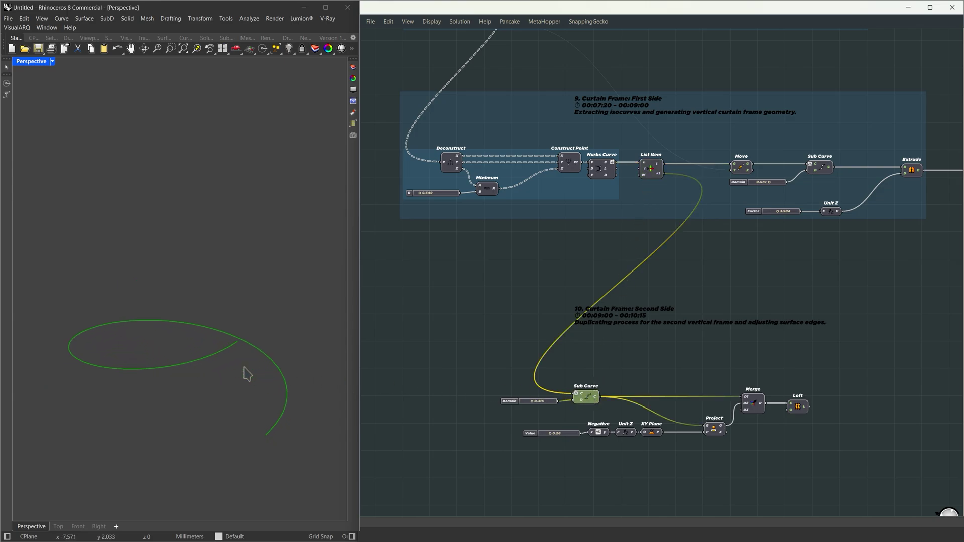
{"action": "left_click", "coordinate": [717, 431]}
{"action": "left_click", "coordinate": [753, 404]}
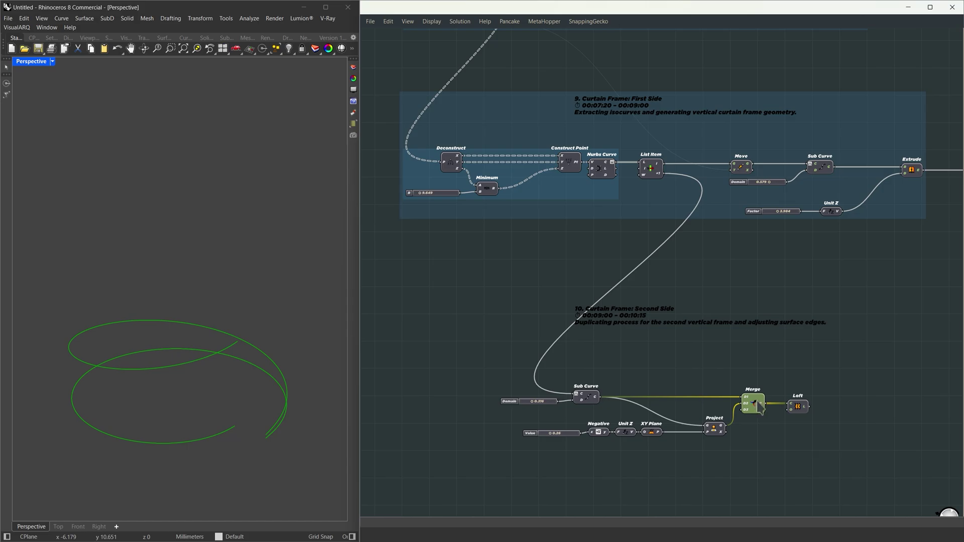
{"action": "left_click", "coordinate": [798, 408]}
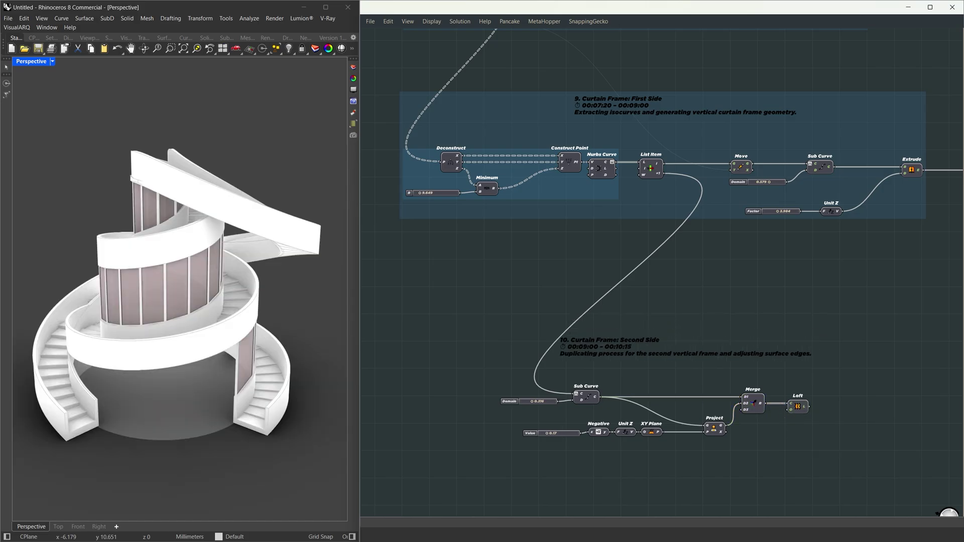
Duplicate the Curtain Panel Detailing group beside the second-side frame definition, fed by the second-side Loft
{"action": "key", "text": "Page_Down"}
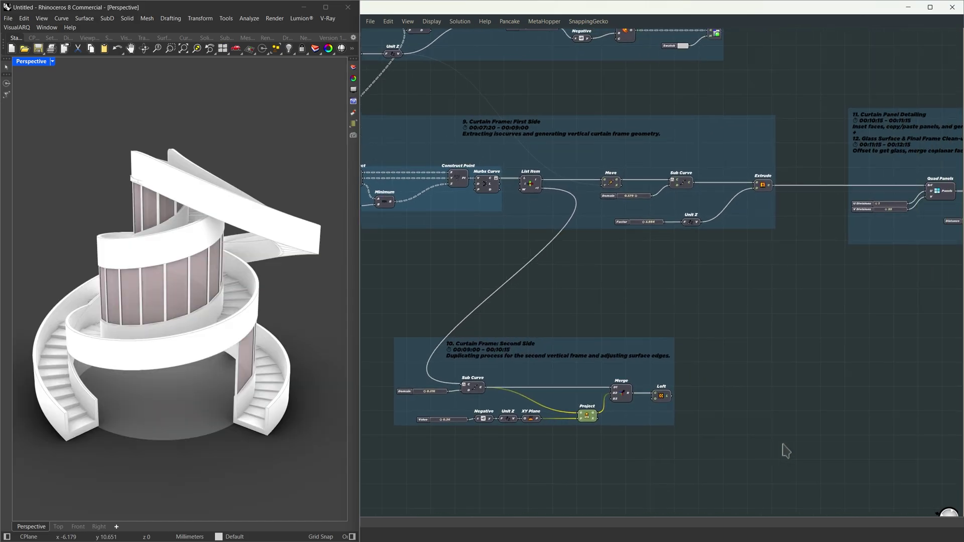
{"action": "left_click_drag", "start_coordinate": [557, 143], "coordinate": [961, 300]}
{"action": "key", "text": "ctrl+c"}
{"action": "key", "text": "ctrl+v"}
{"action": "left_click_drag", "start_coordinate": [658, 239], "coordinate": [560, 407]}
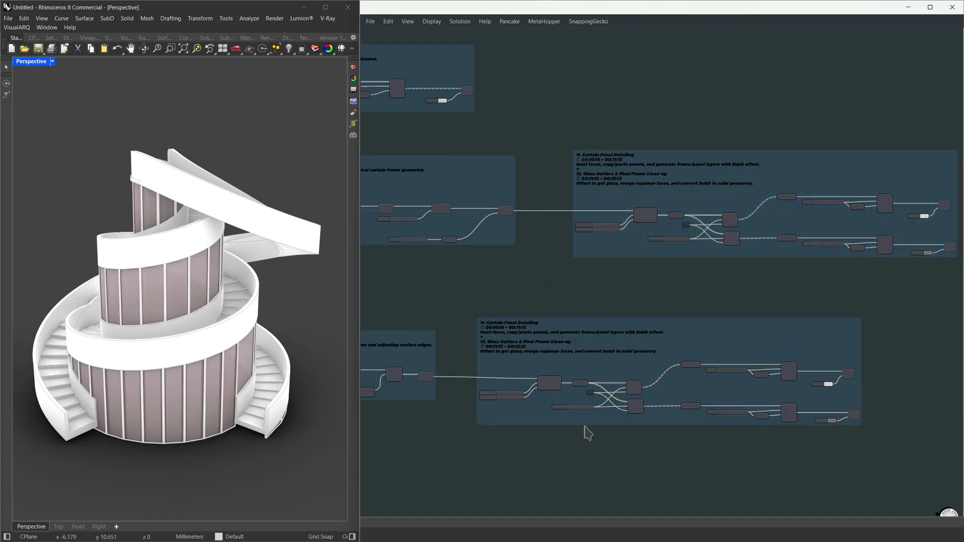
{"action": "key", "text": "Page_Down"}
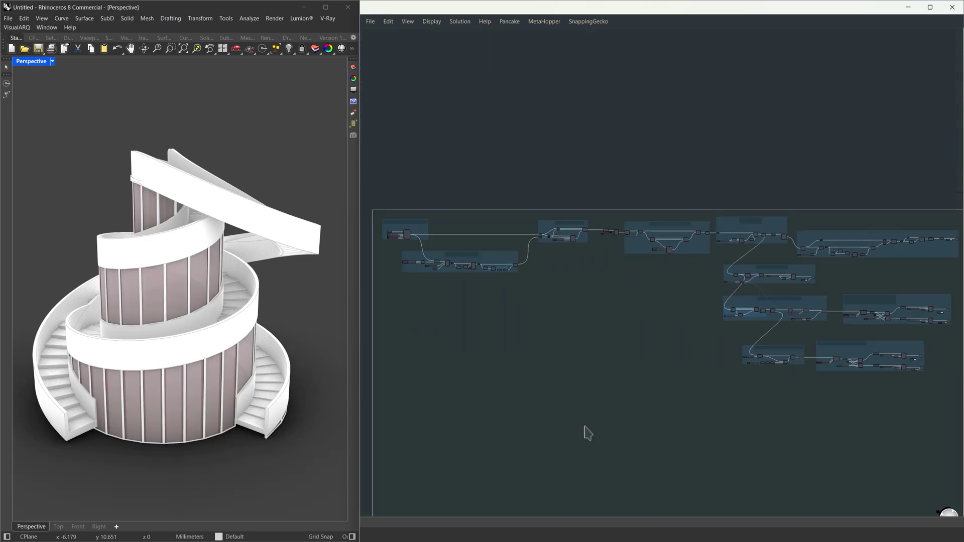